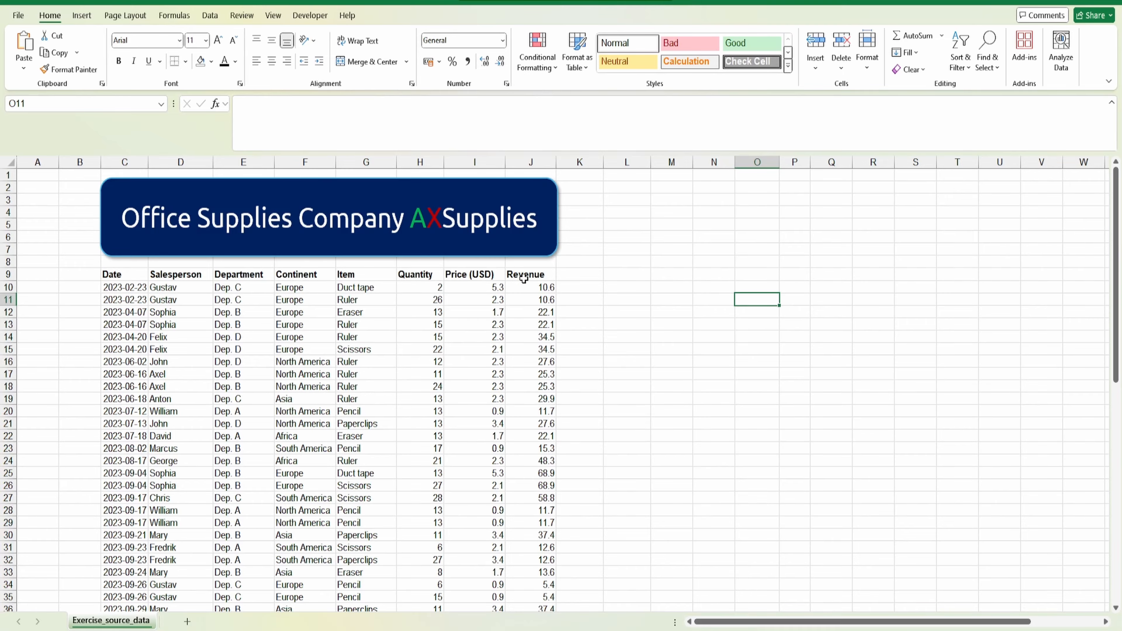
Look through the sales records and the Item column entries on the Exercise_source_data sheet
scroll(342, 282, down, 1)
scroll(341, 282, down, 4)
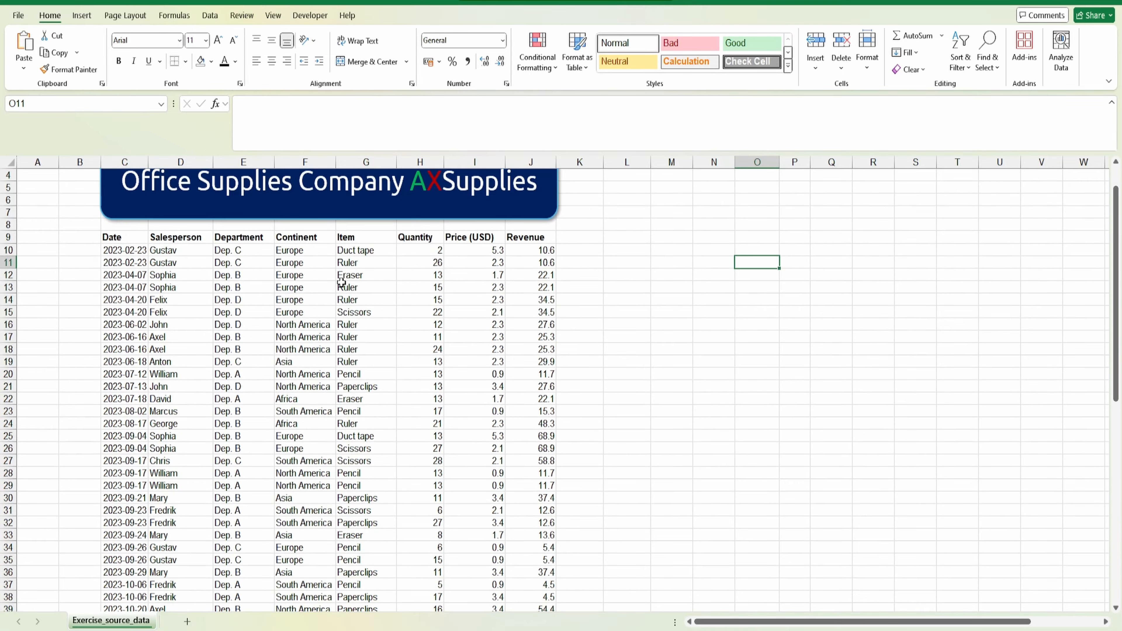
scroll(300, 296, down, 1)
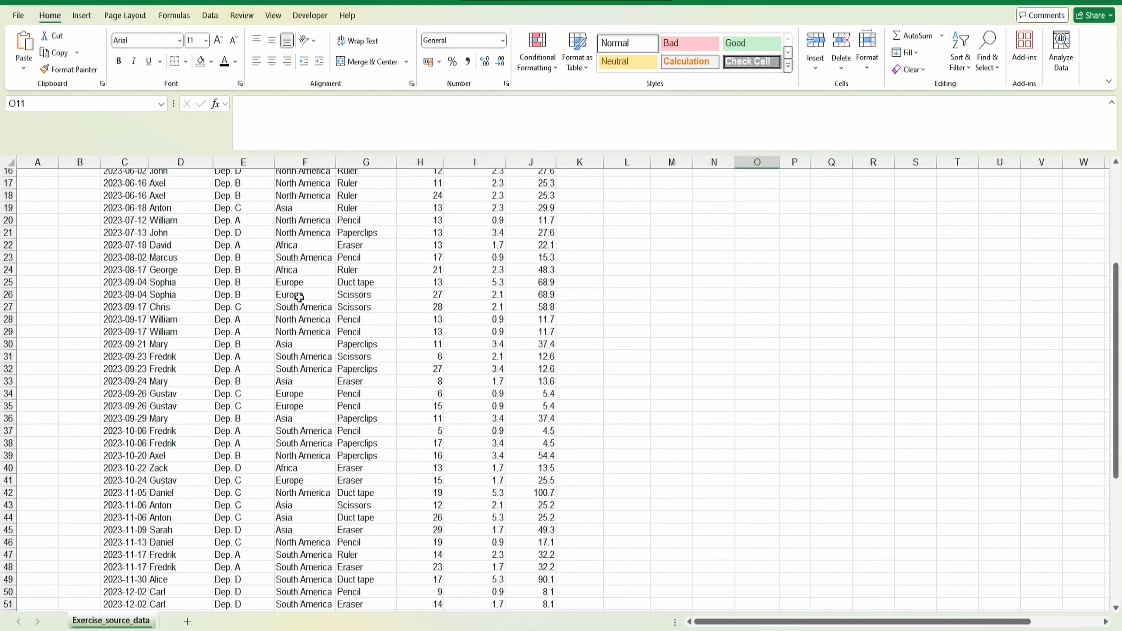
scroll(300, 296, up, 4)
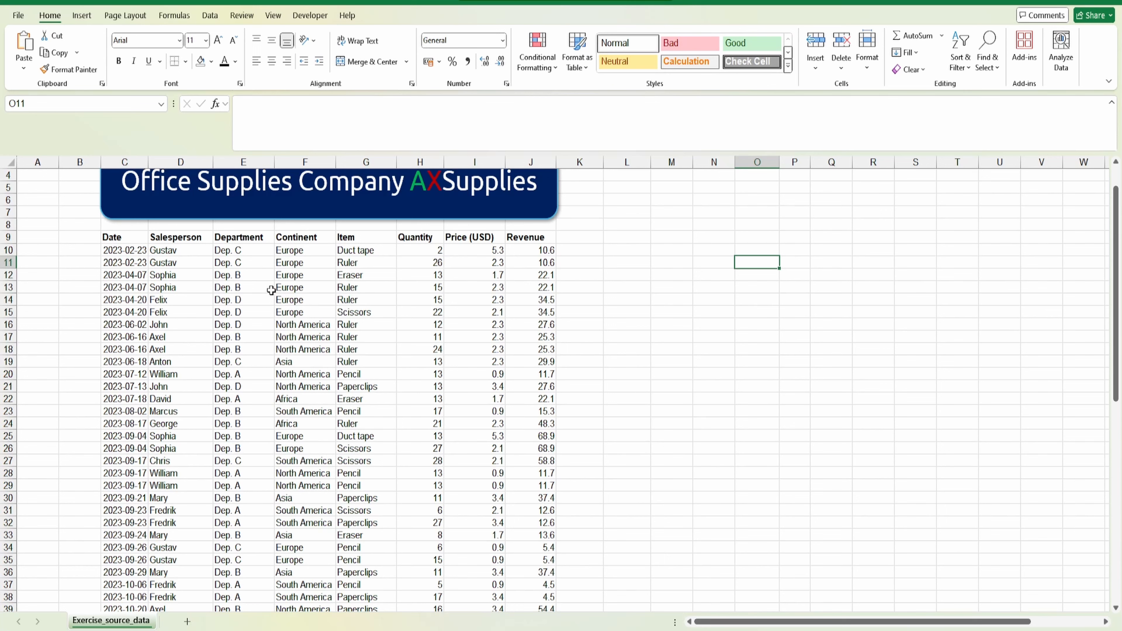
drag(367, 253, 369, 362)
click(362, 313)
click(359, 325)
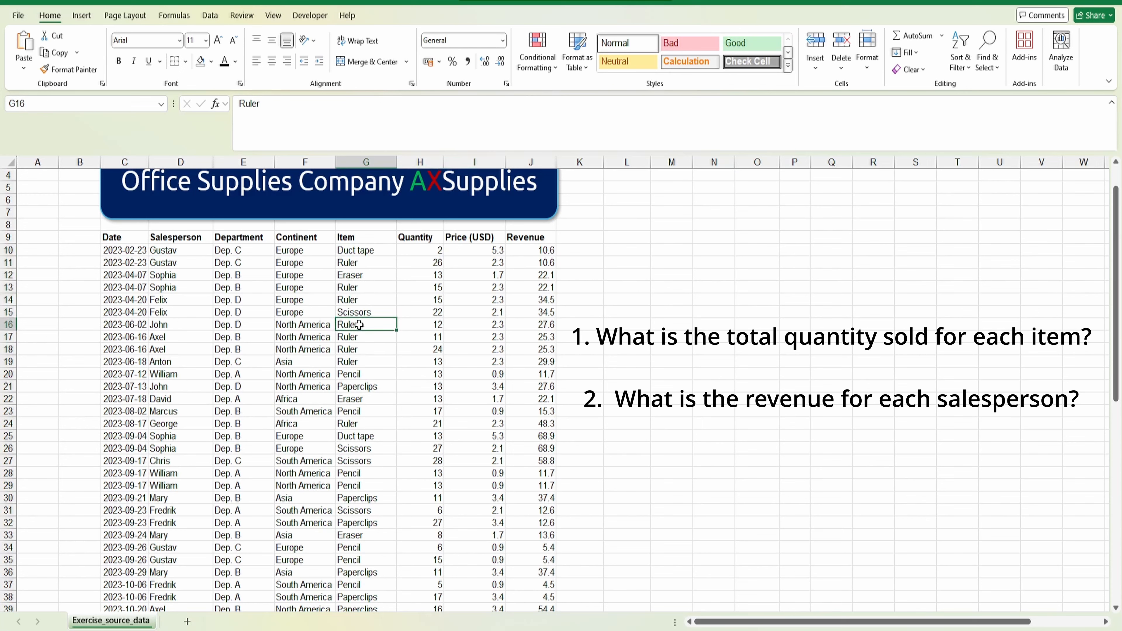
click(358, 308)
click(360, 277)
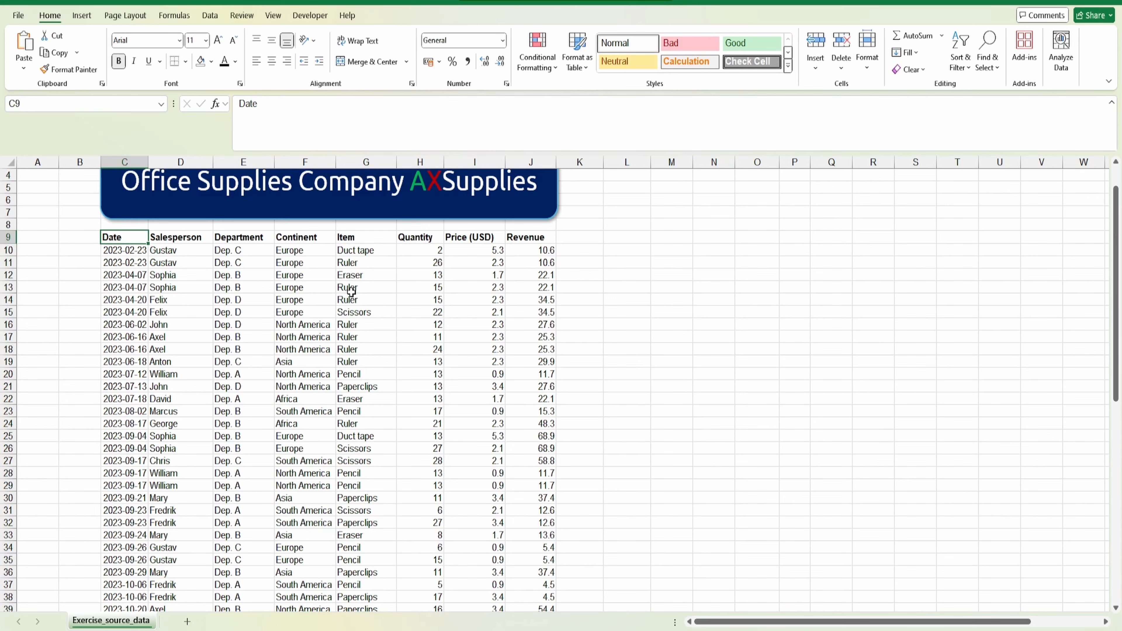
Convert the sales data range C9:J70 into a table with headers
key(ctrl+shift+End)
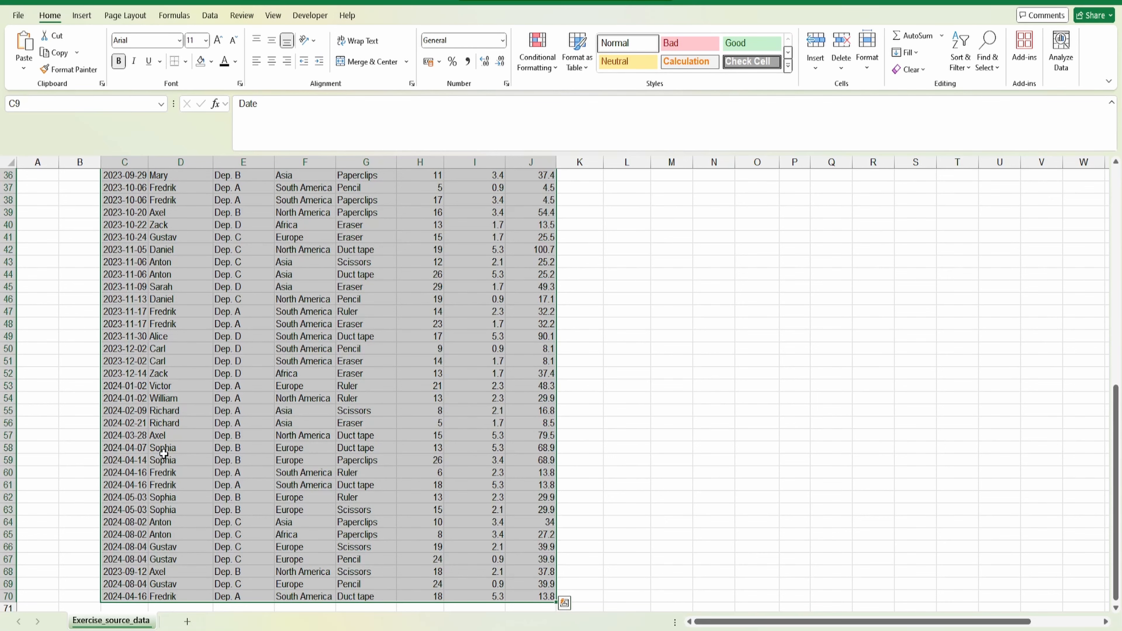
scroll(163, 454, down, 2)
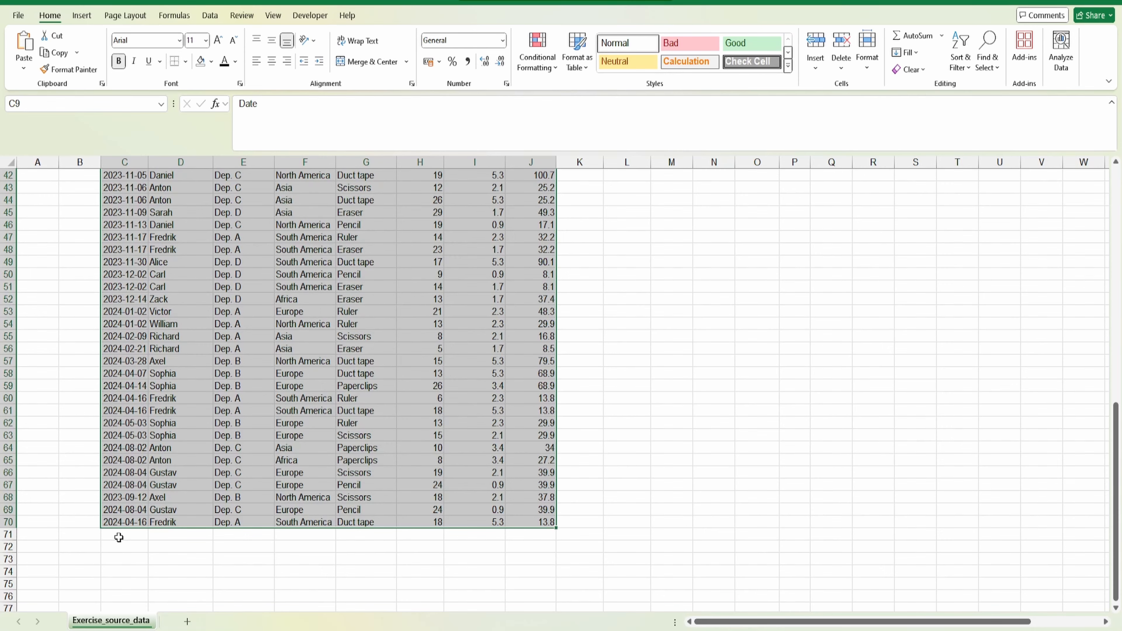
scroll(119, 537, up, 14)
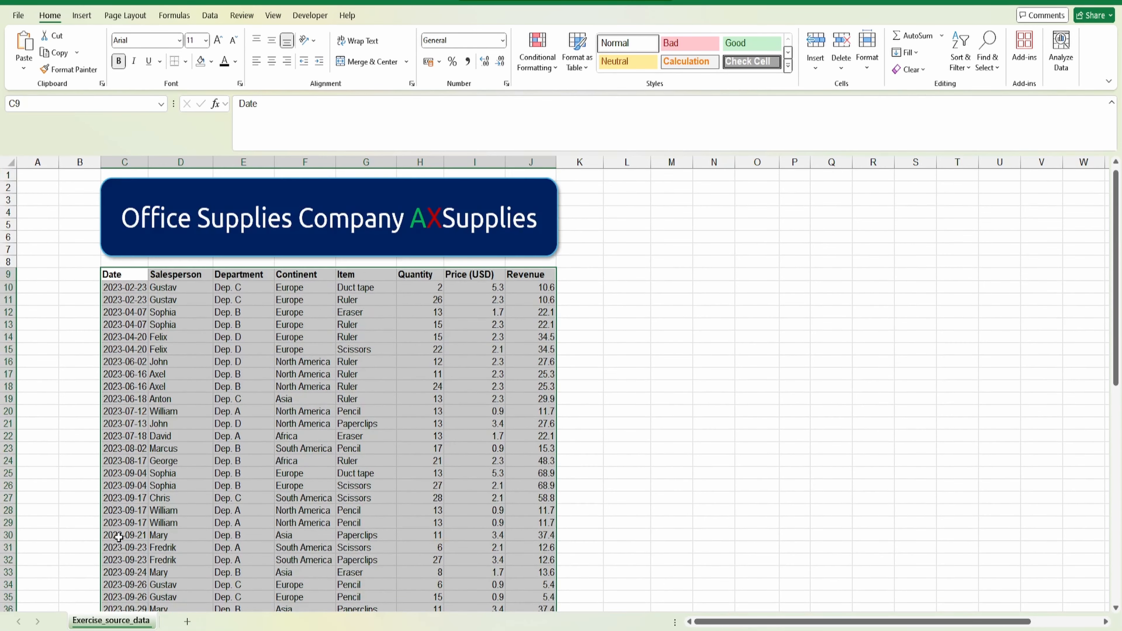
key(ctrl+t)
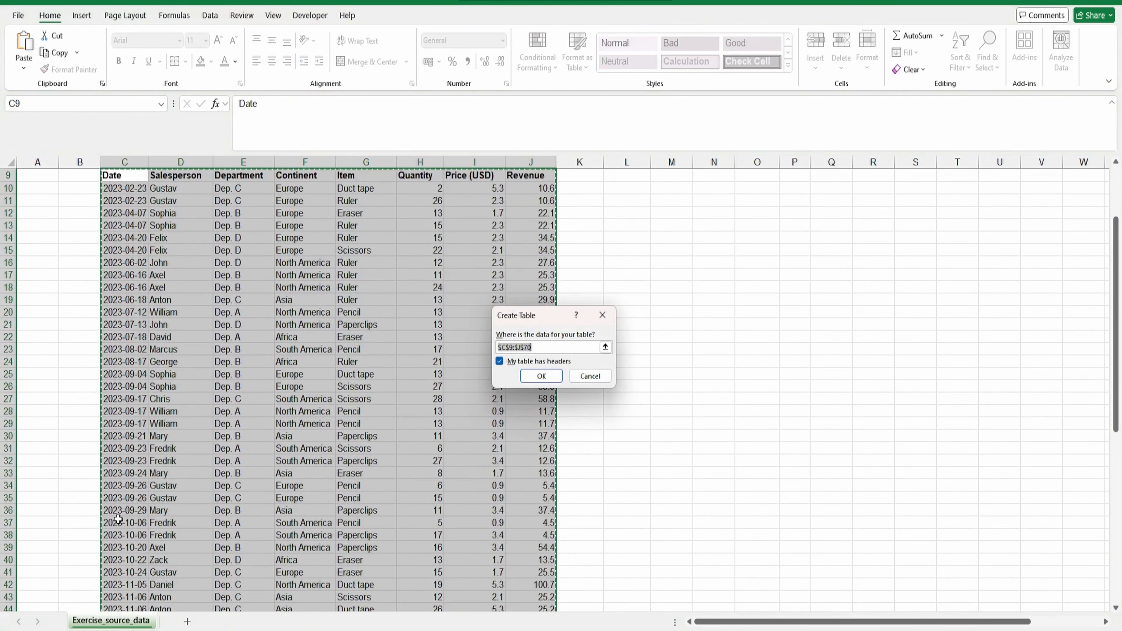
click(541, 376)
scroll(398, 353, up, 1)
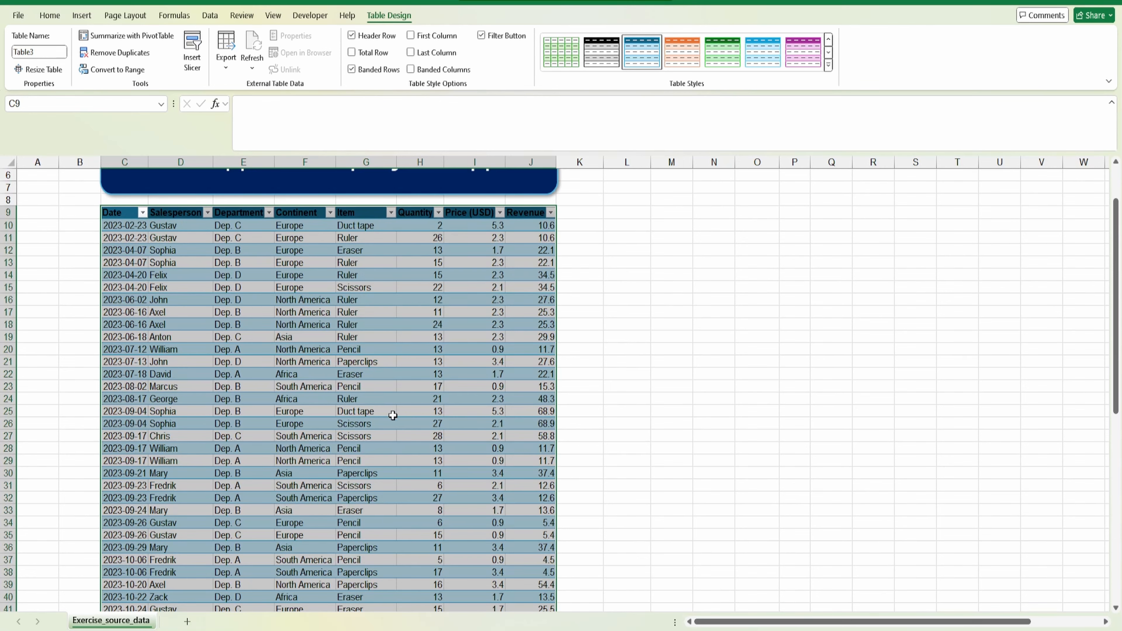
scroll(393, 415, down, 11)
scroll(380, 424, up, 12)
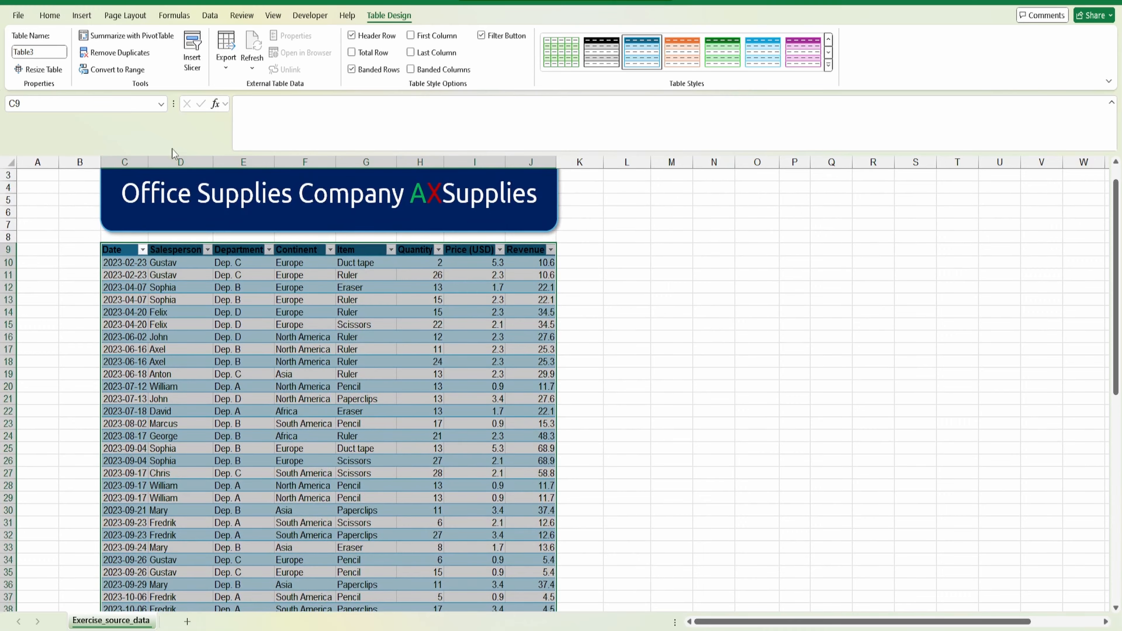
Insert a PivotTable from Table3 on a new worksheet
click(82, 15)
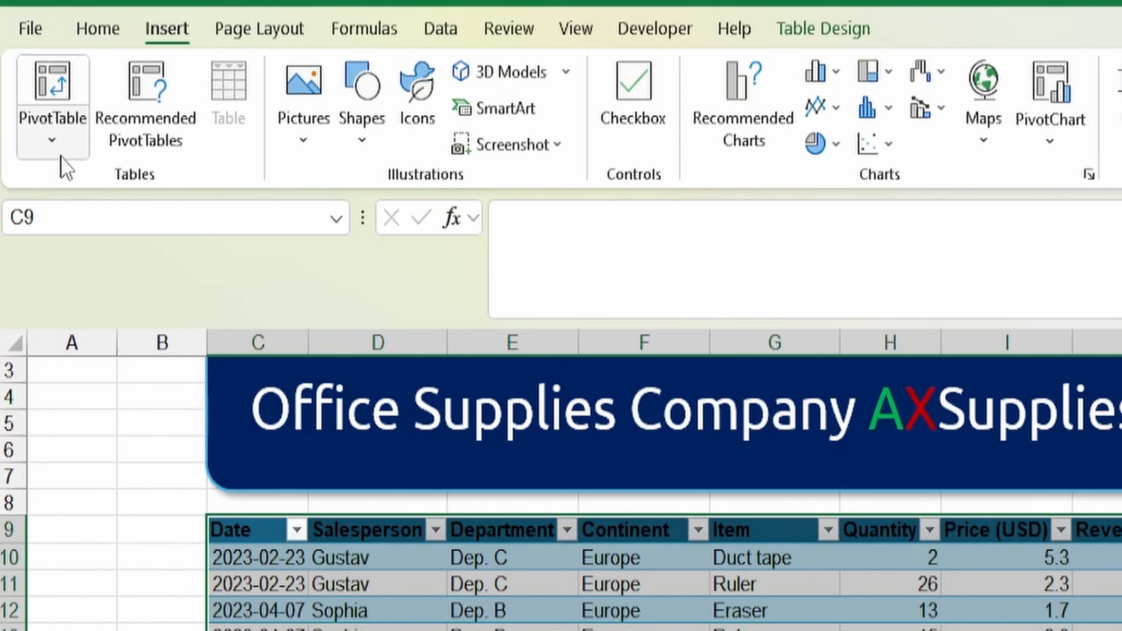
click(52, 132)
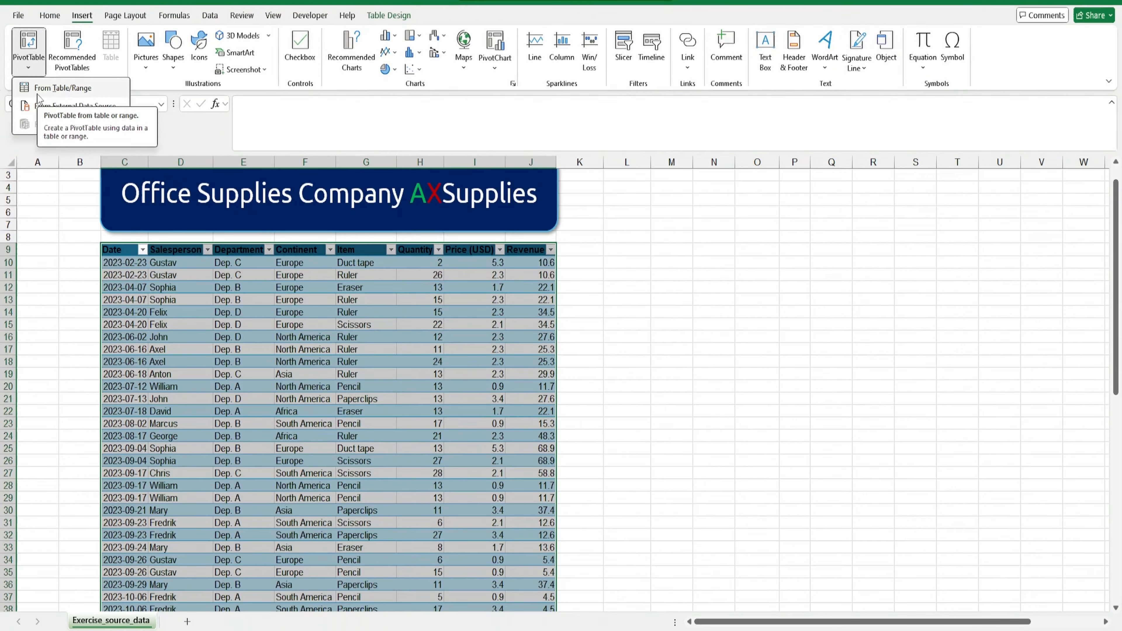
click(70, 194)
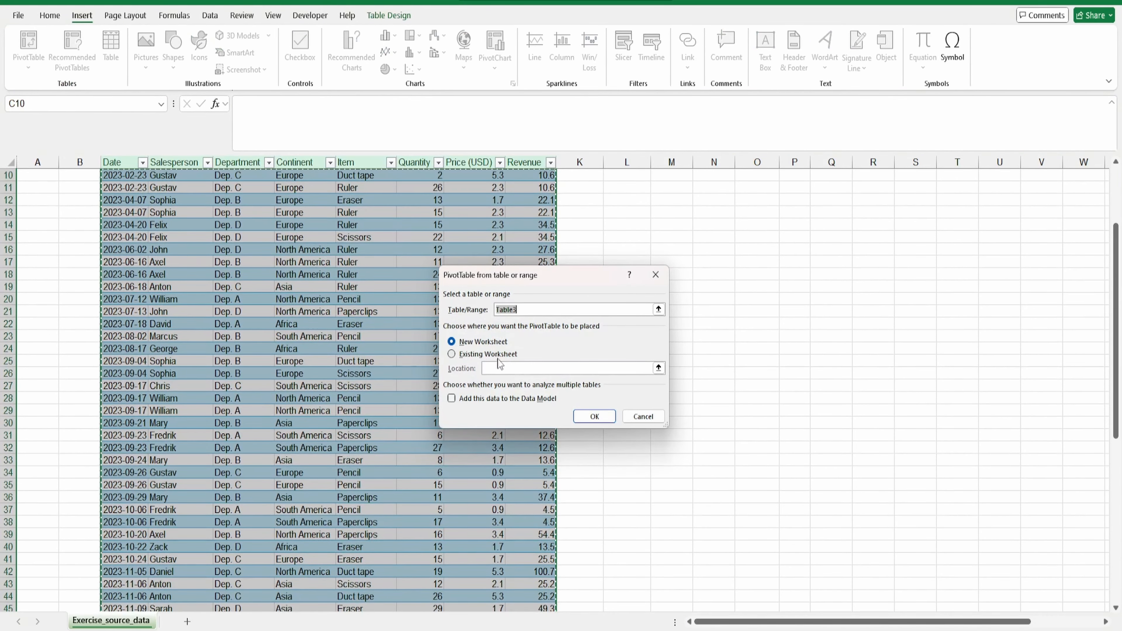
click(584, 419)
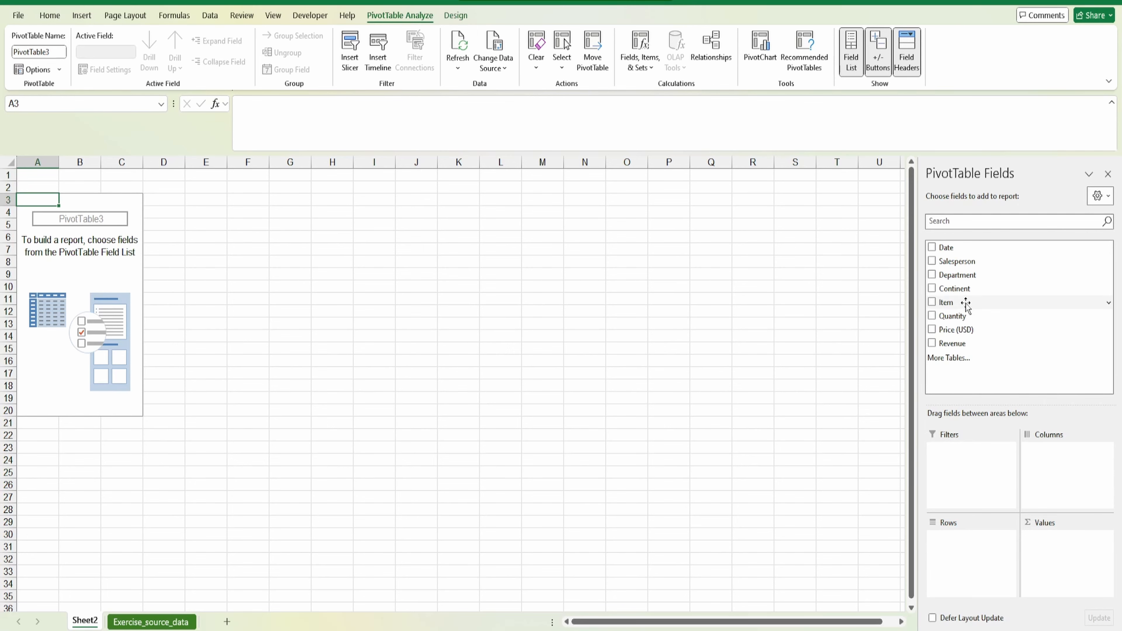
Set up the PivotTable with Item as rows and the sum of Quantity as values
drag(966, 305, 1076, 450)
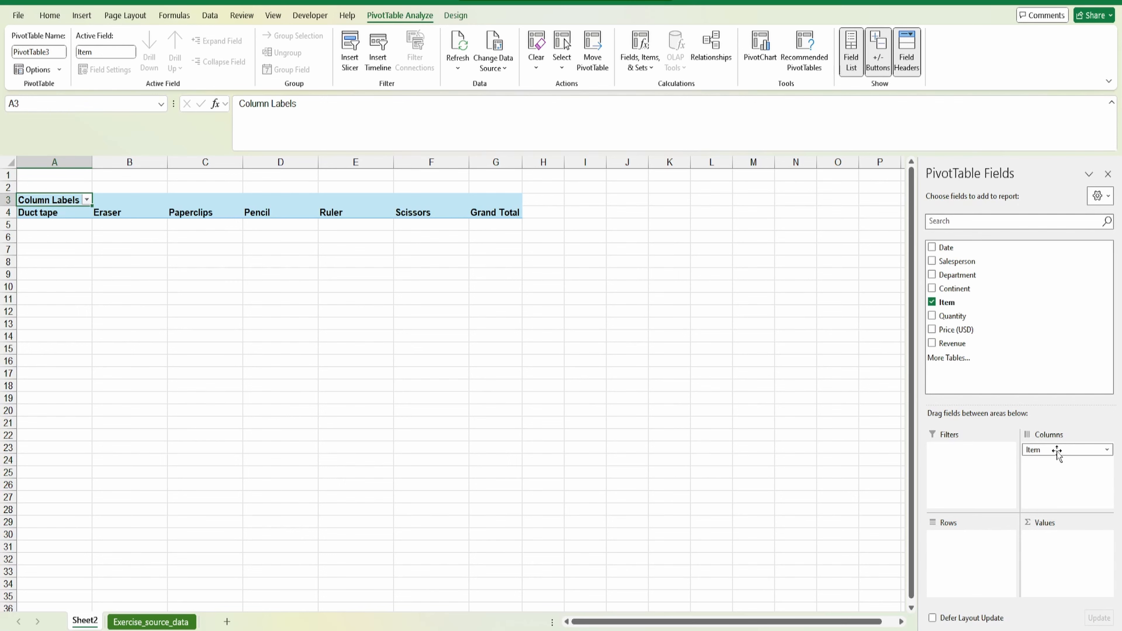
drag(1057, 453, 975, 544)
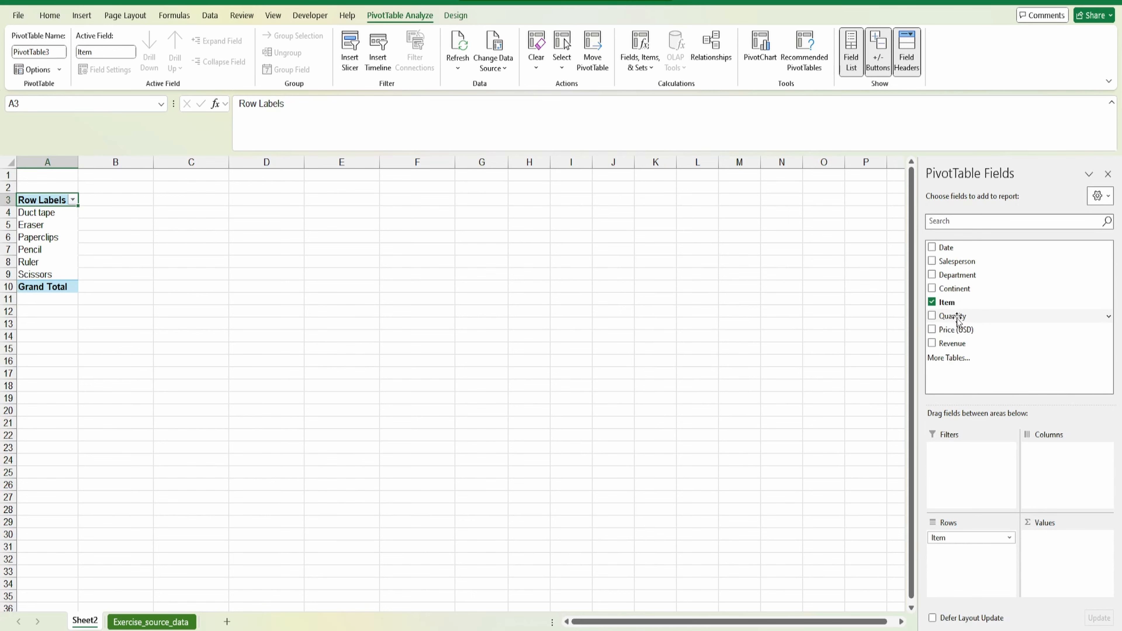
drag(954, 317, 1049, 538)
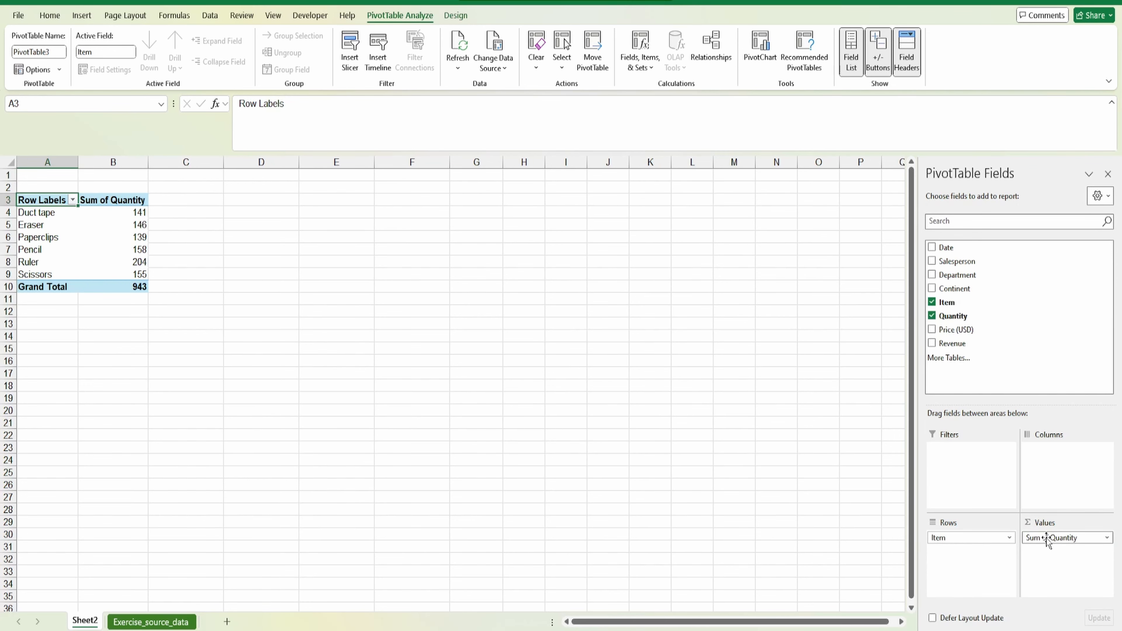
click(49, 215)
click(53, 225)
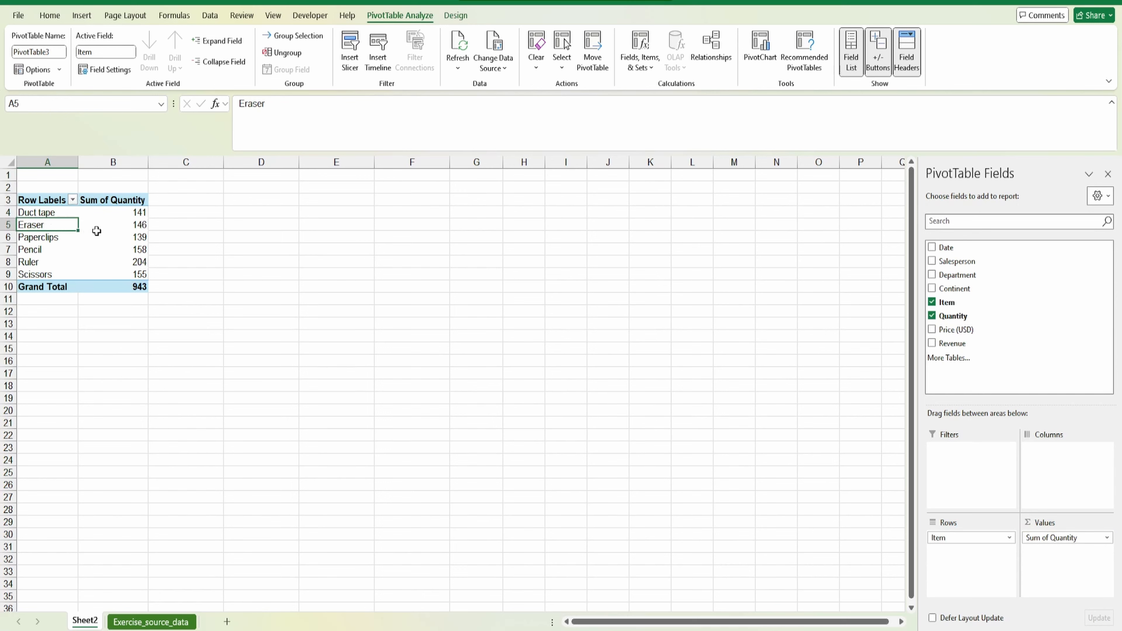
click(66, 239)
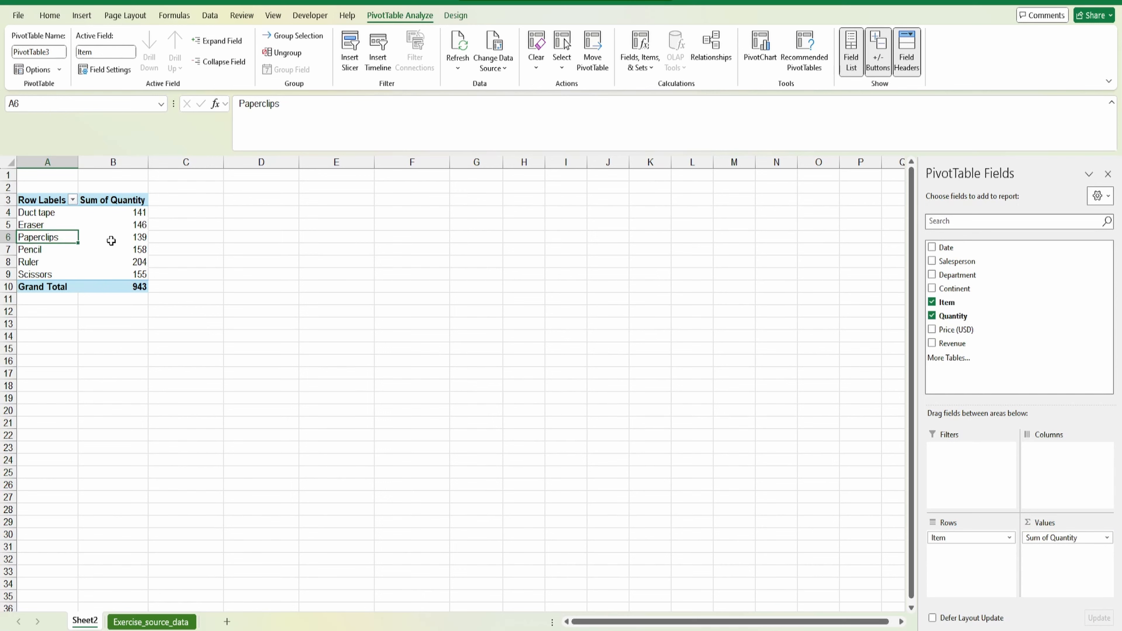
click(128, 262)
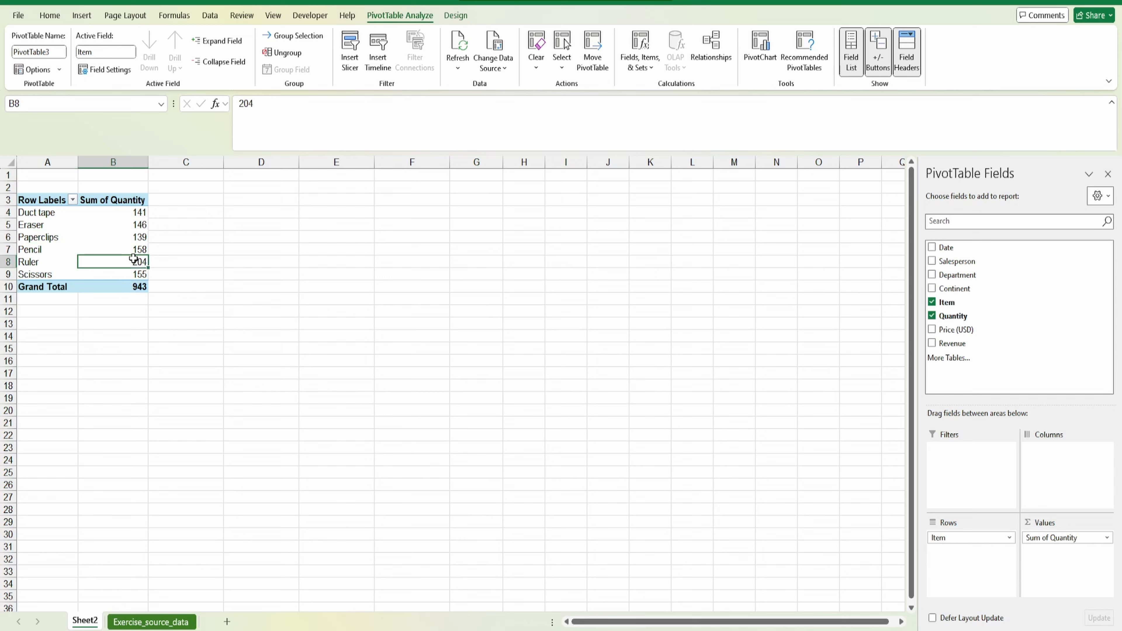
Sort the PivotTable items by sum of quantity from largest to smallest
right_click(137, 213)
mouse_move(208, 340)
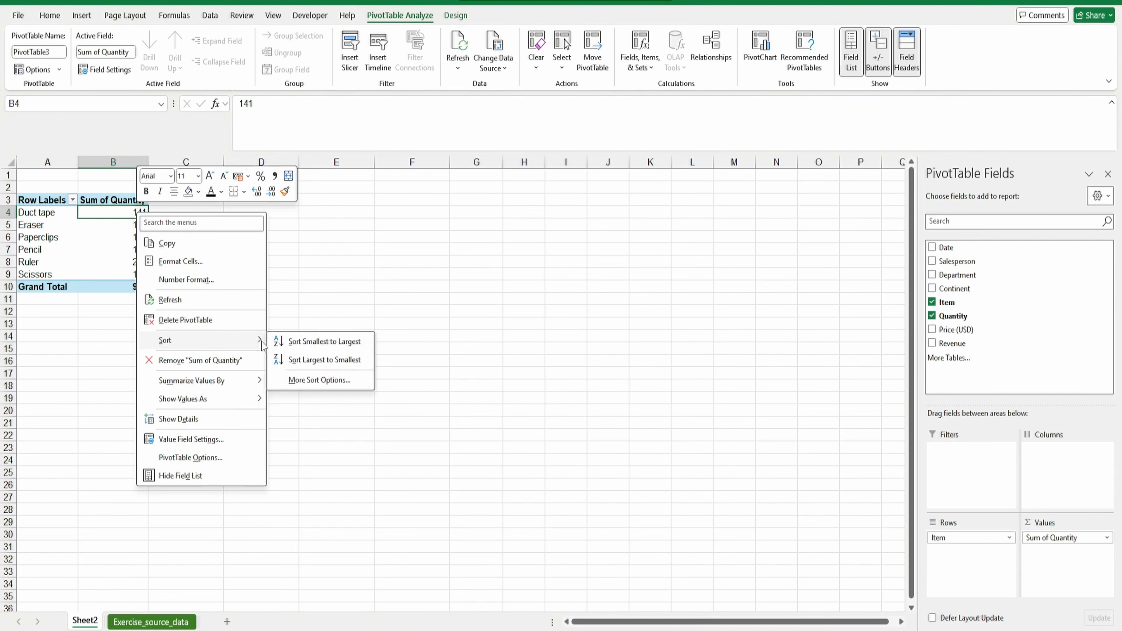
click(312, 360)
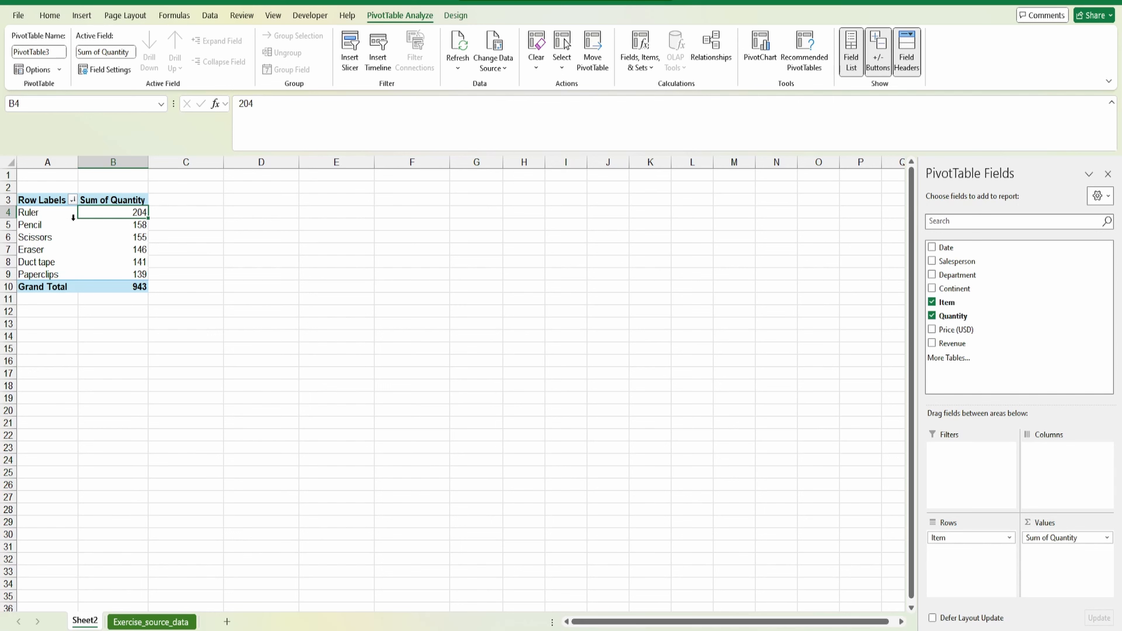
click(70, 217)
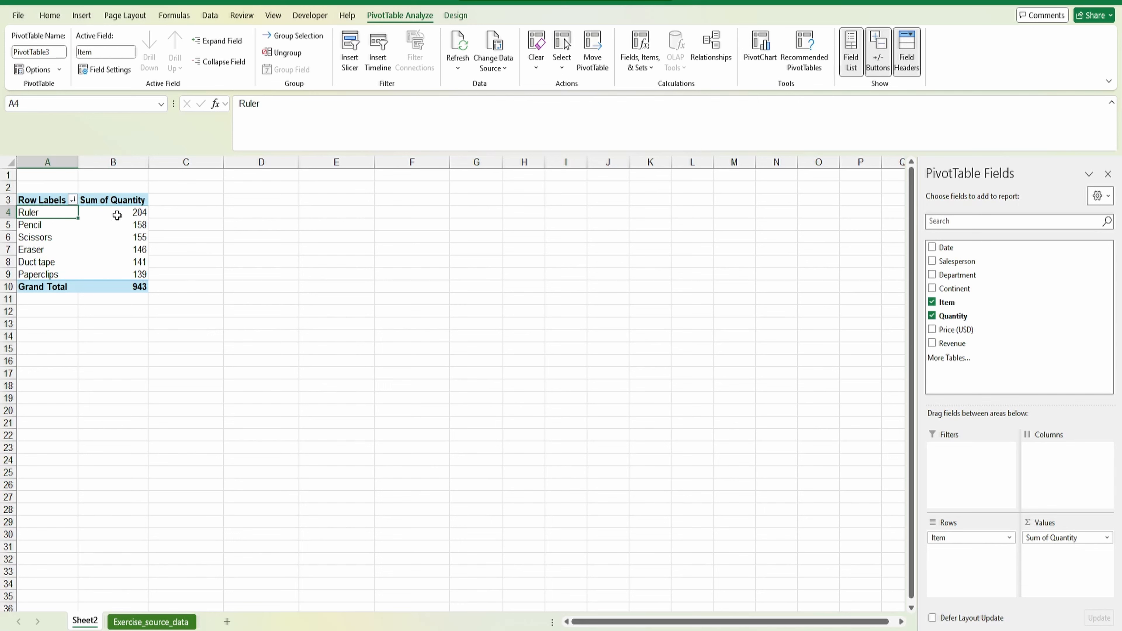
click(119, 274)
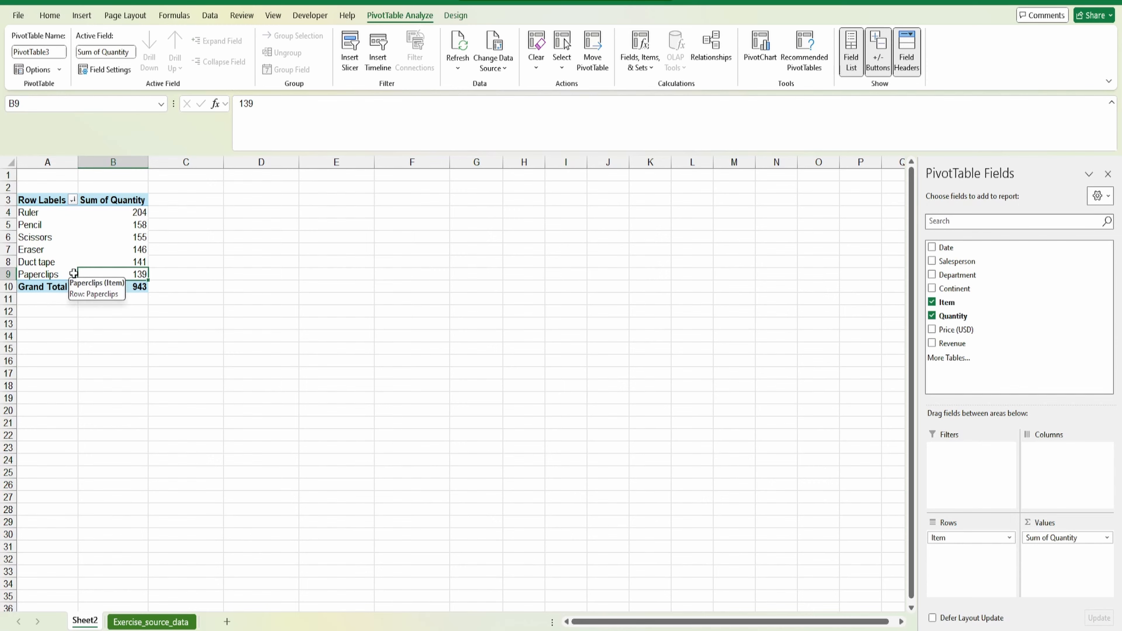
Rename the PivotTable's Sum of Quantity header to Quantity, with a trailing space so it differs from the source field name
click(211, 207)
click(80, 202)
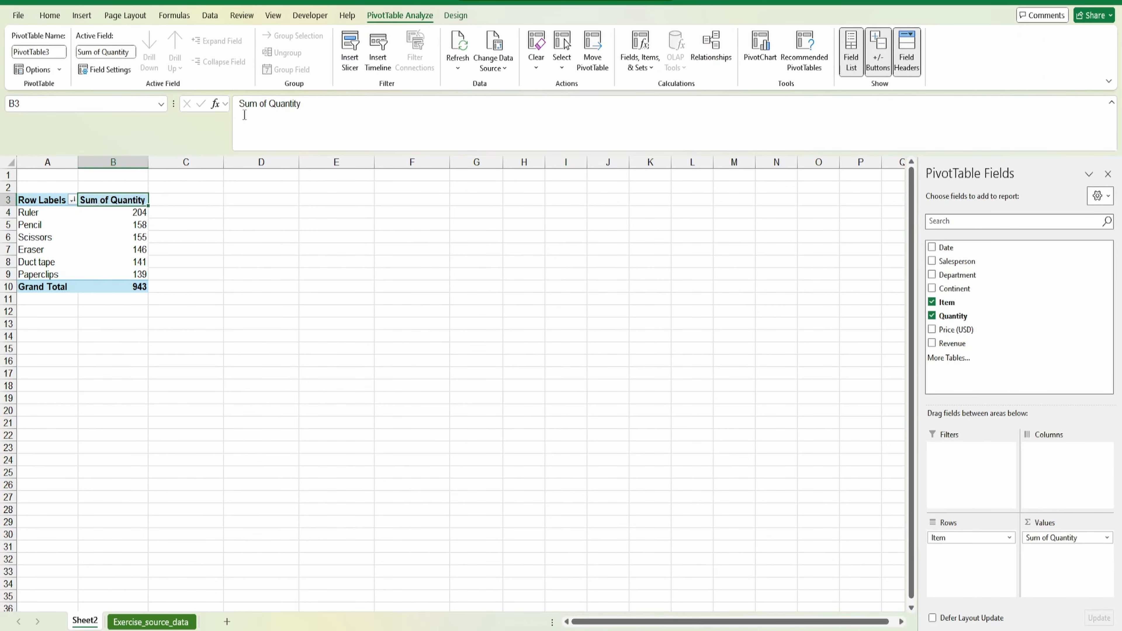
drag(273, 103, 239, 103)
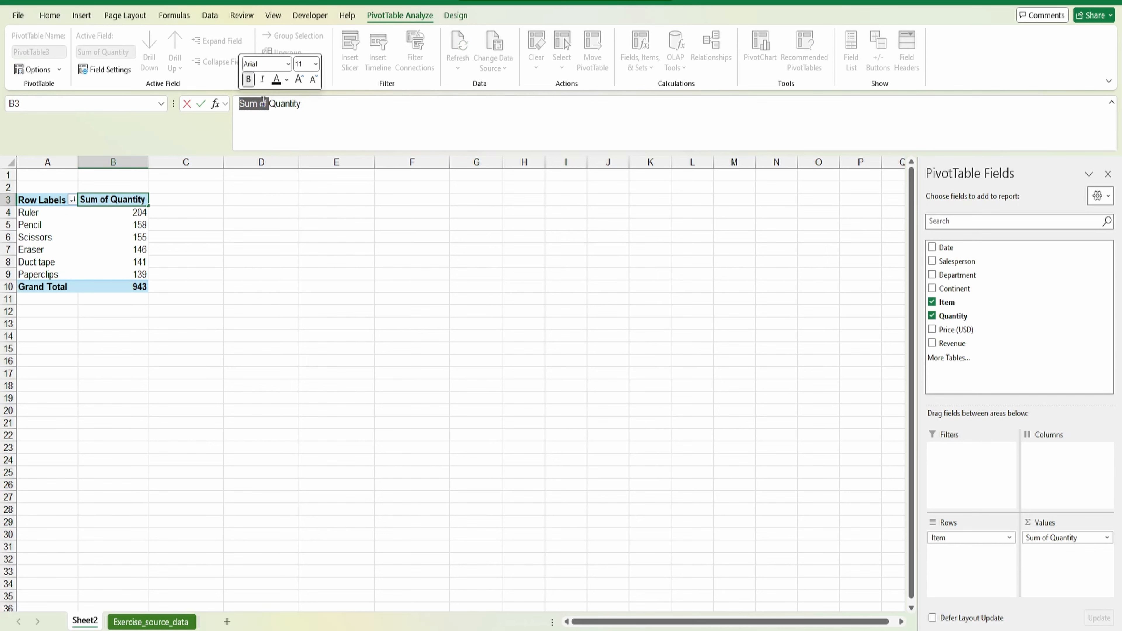
key(BackSpace)
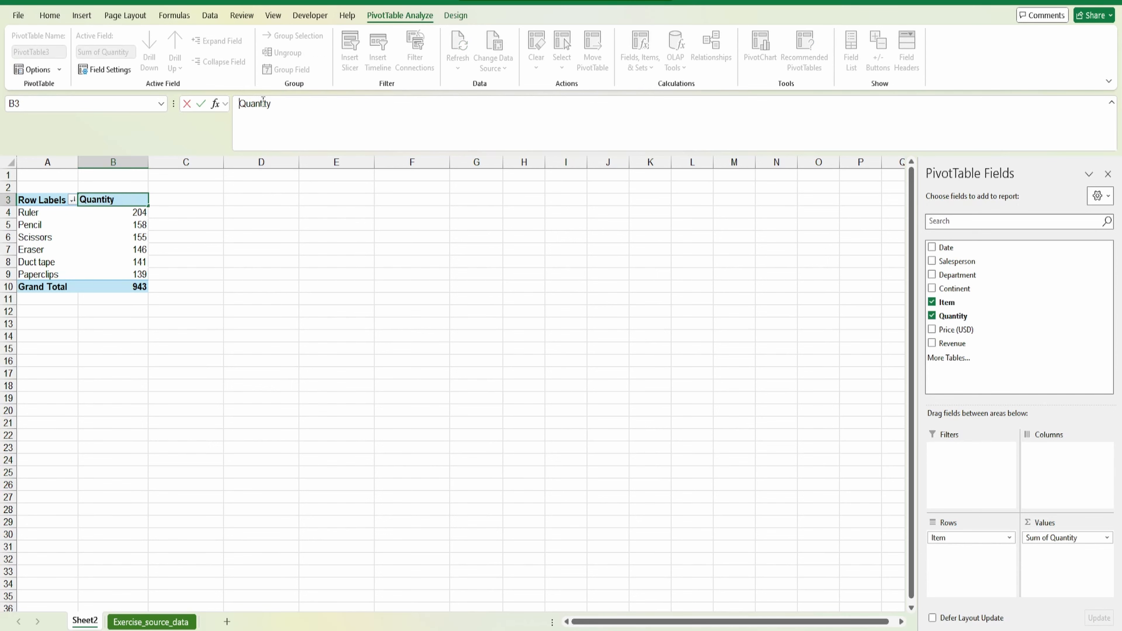
key(Return)
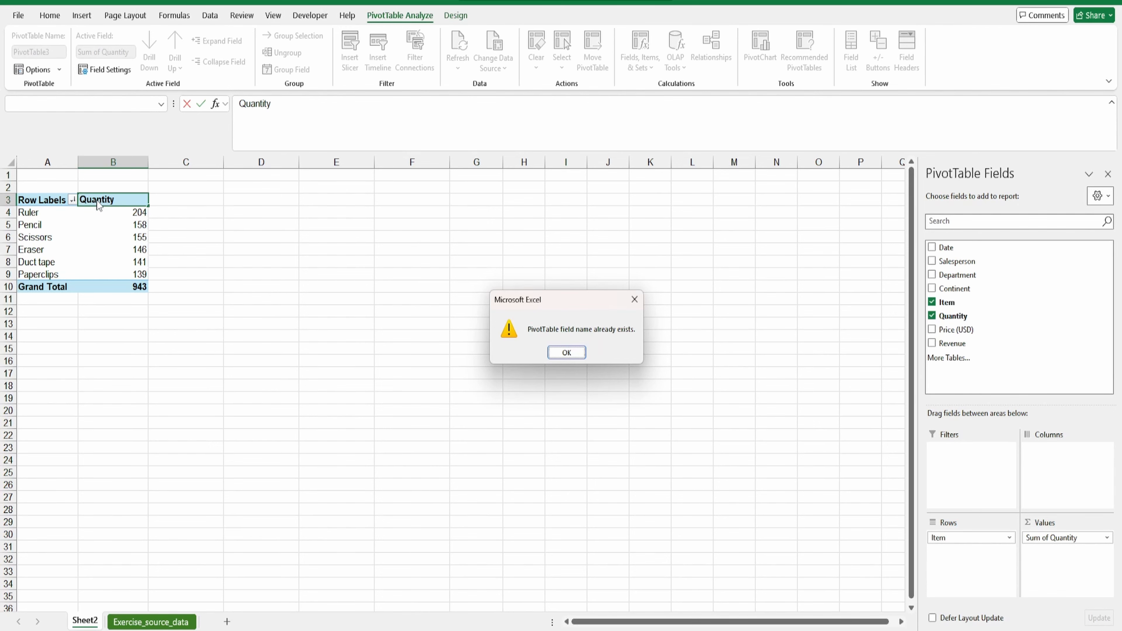
click(567, 352)
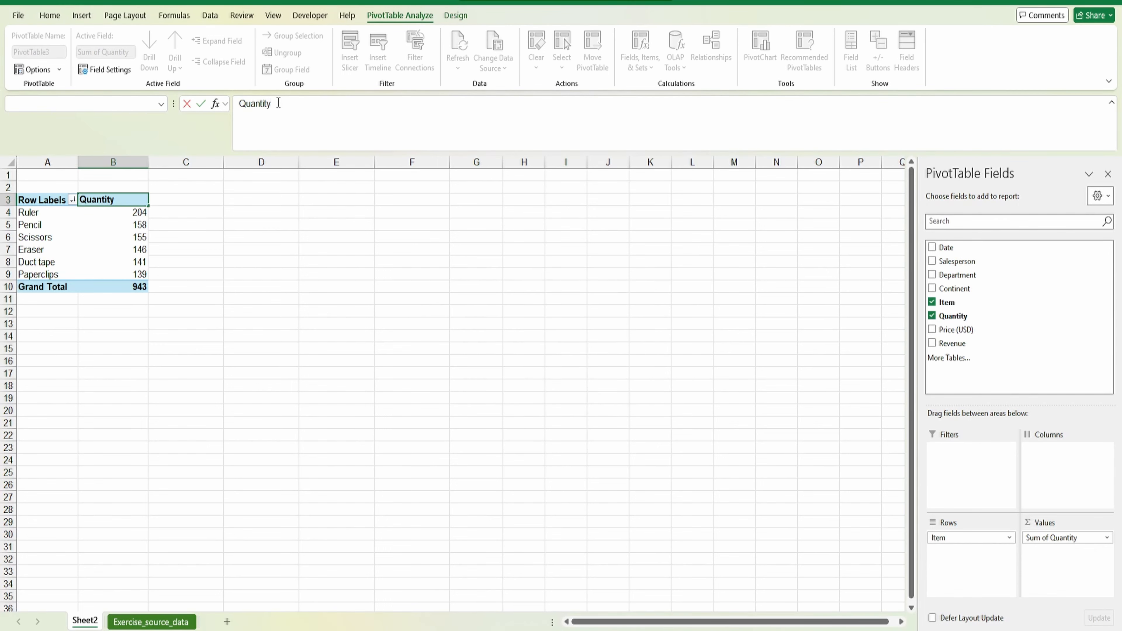
key(Return)
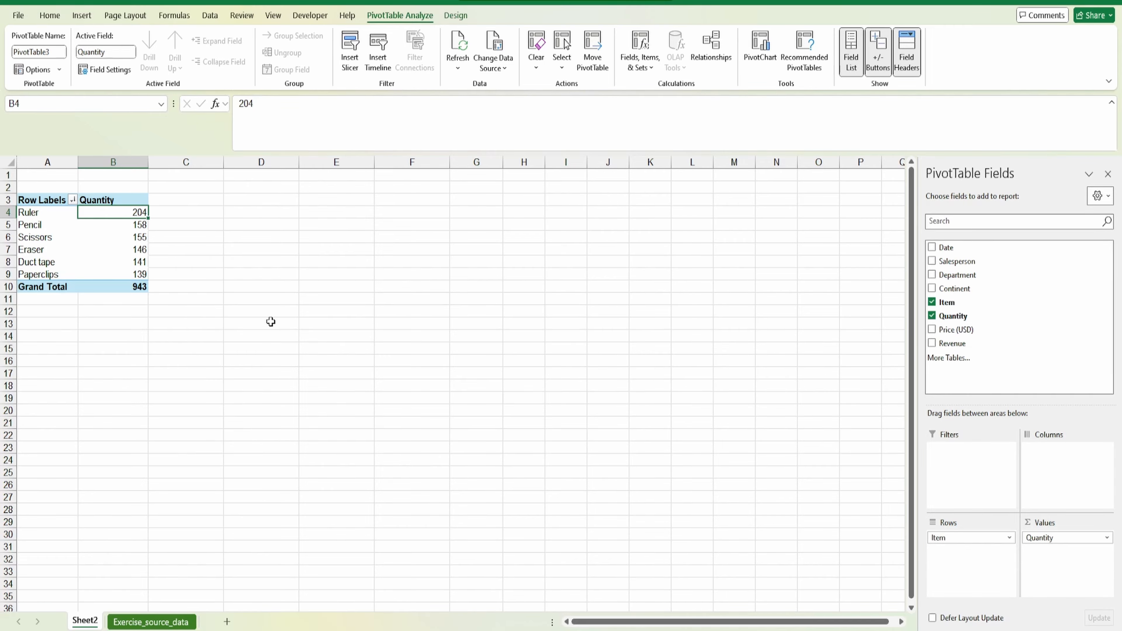
On the Exercise_source_data sheet, append a copy of the row 68 record (C68:J68) to the end of the table in row 71
click(145, 622)
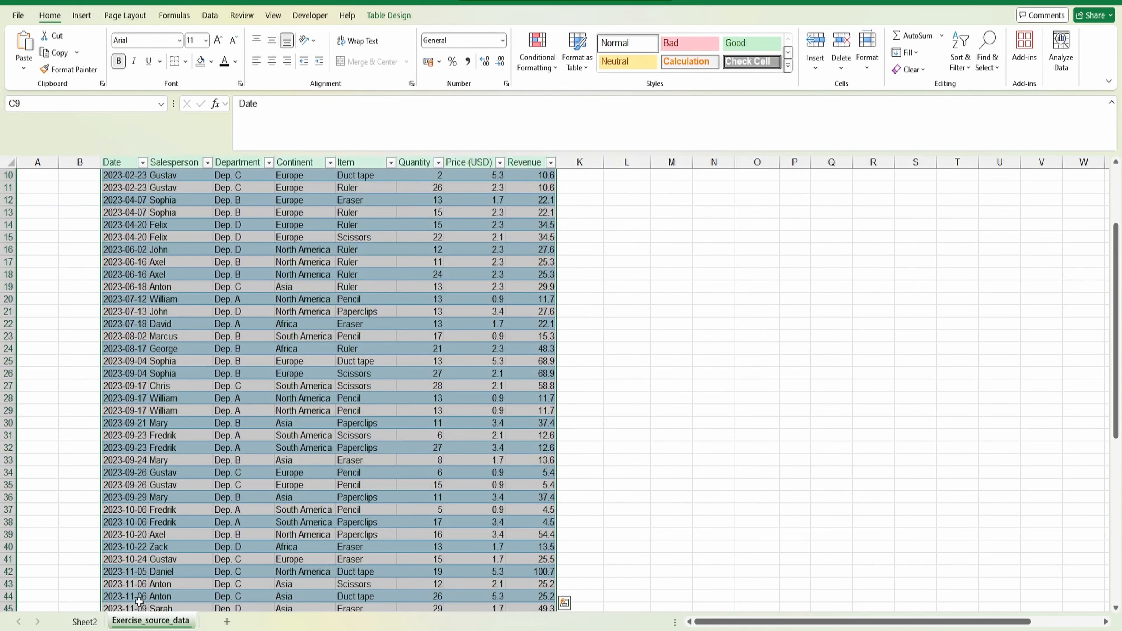
click(76, 521)
scroll(75, 520, down, 6)
scroll(76, 520, down, 4)
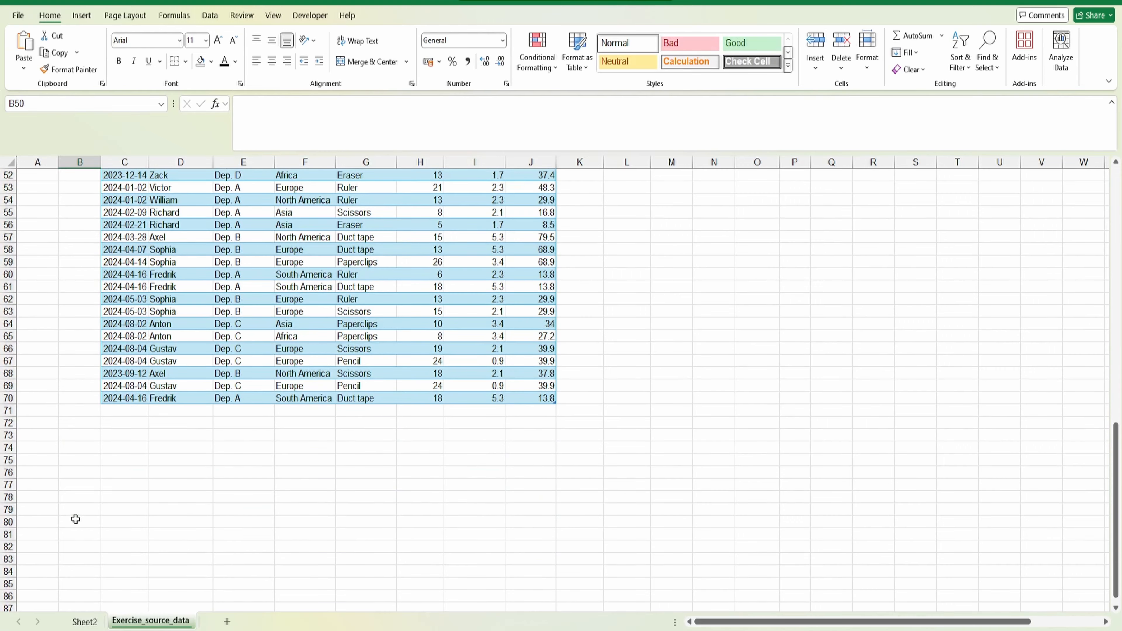
click(130, 410)
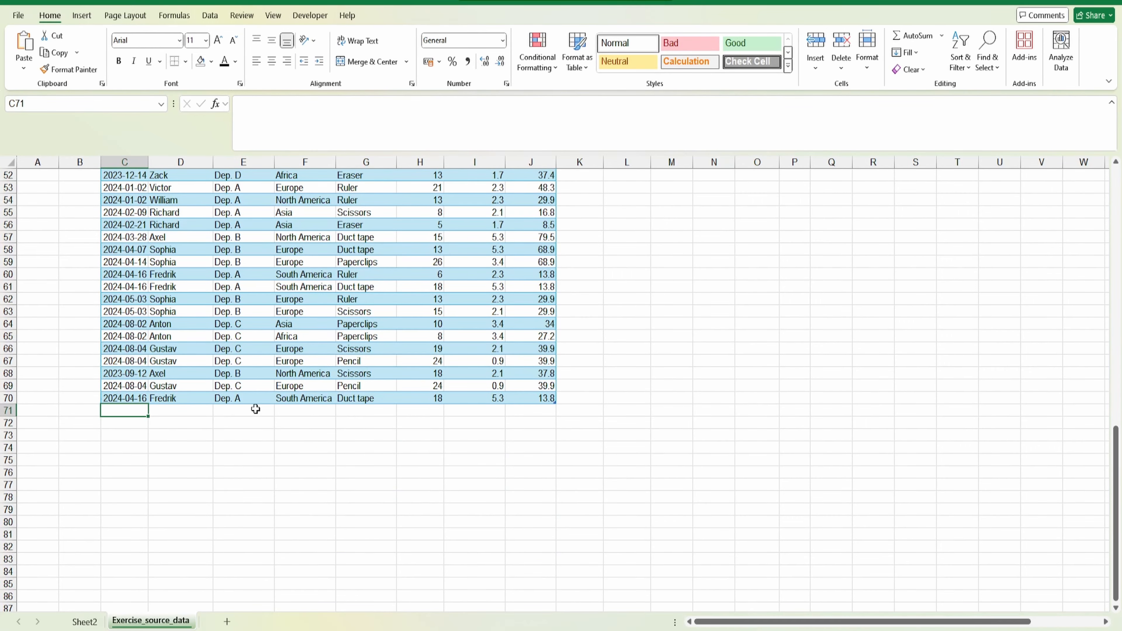
drag(135, 374, 532, 371)
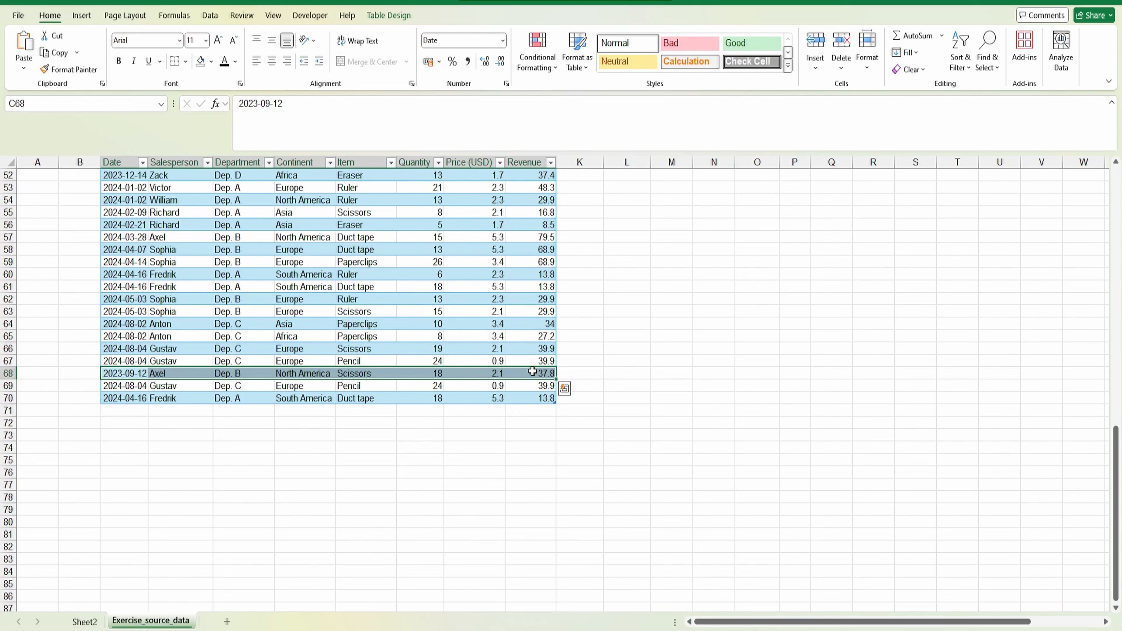
key(ctrl+c)
click(109, 411)
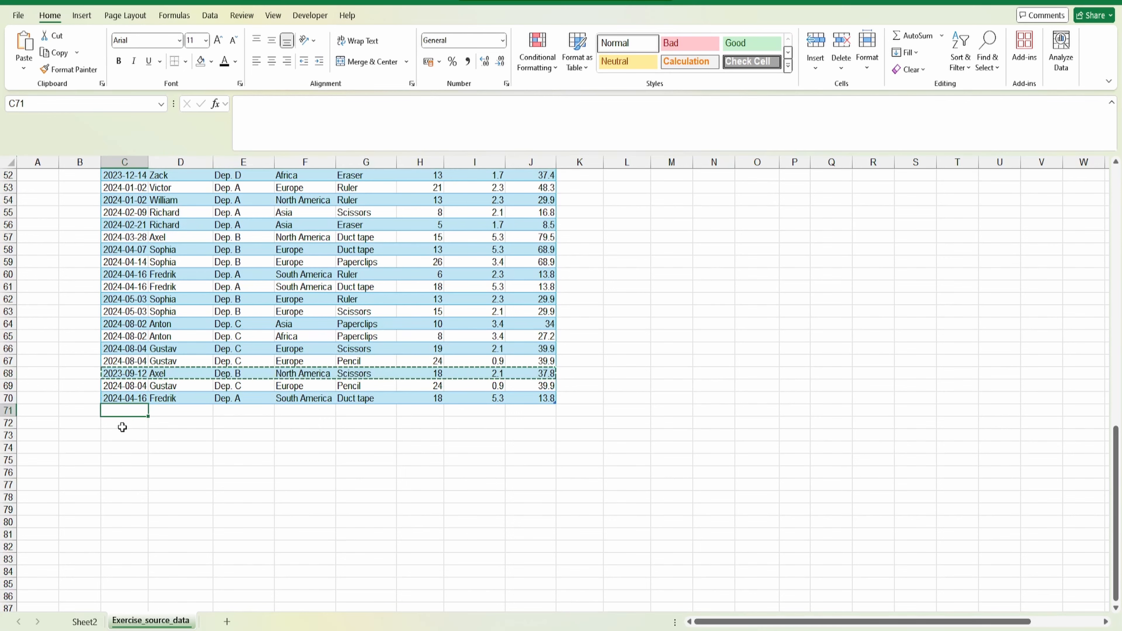
key(ctrl+v)
click(189, 485)
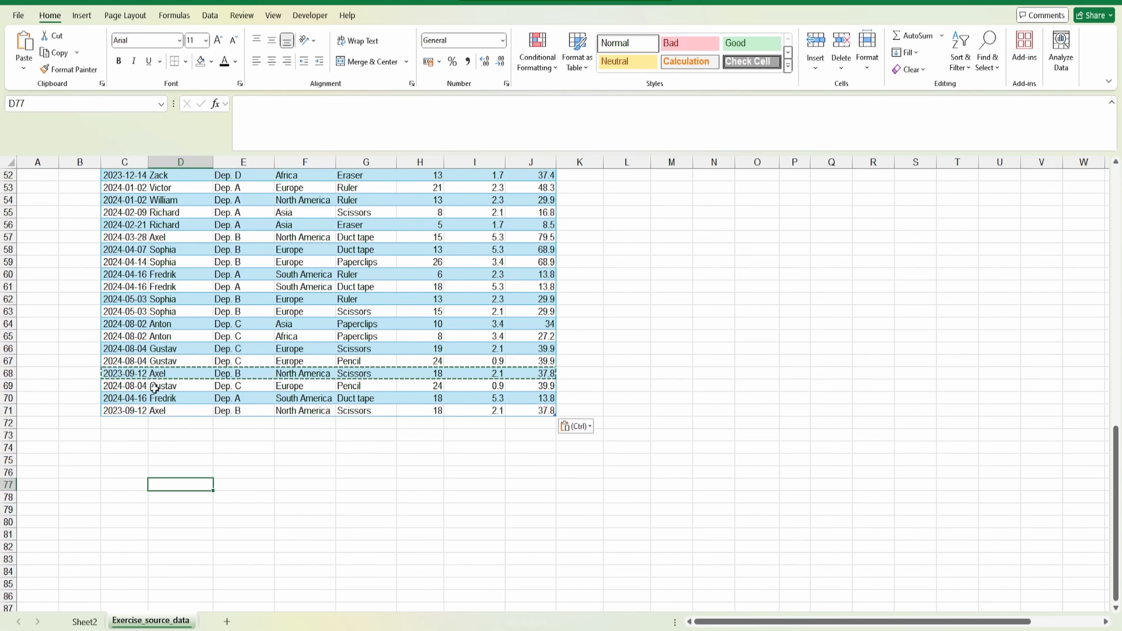
click(579, 360)
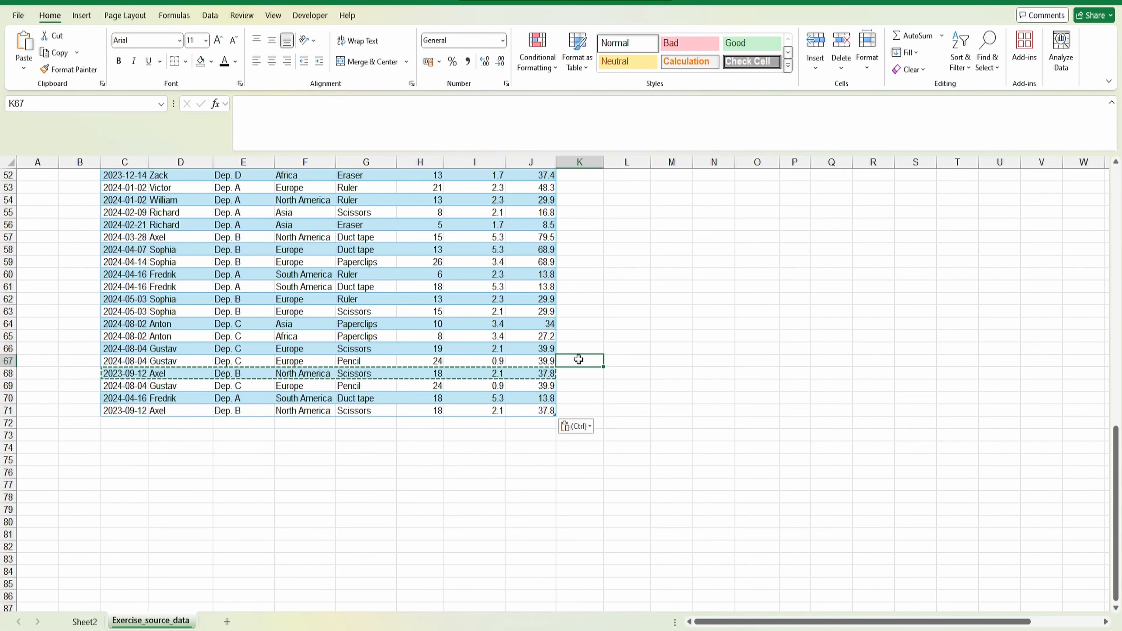
key(Escape)
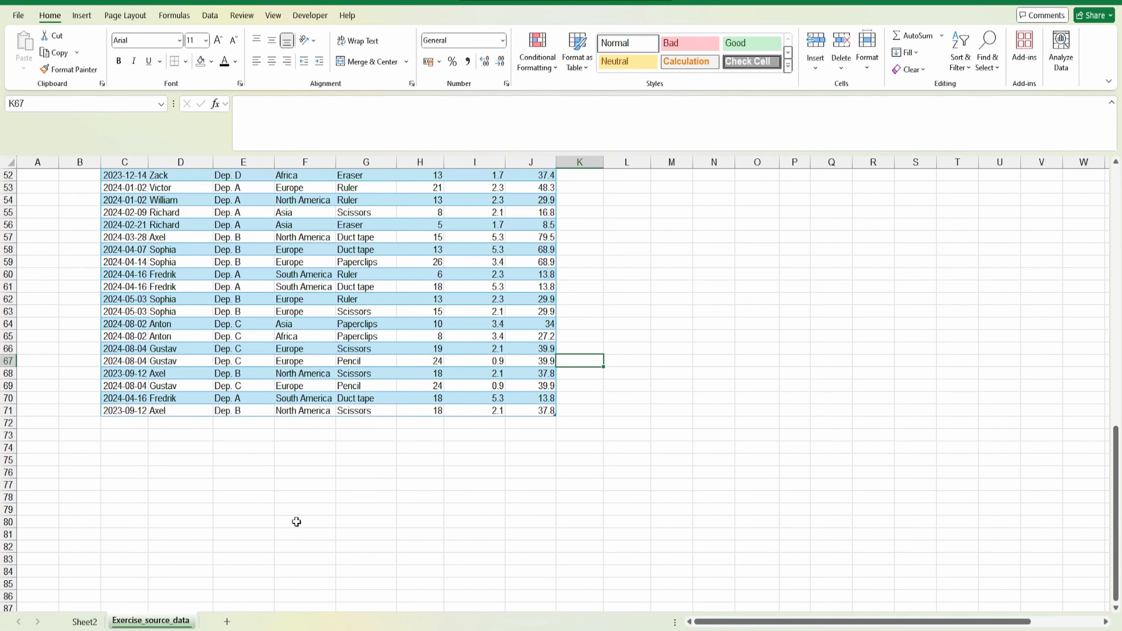
Refresh the PivotTable on Sheet2 so that it includes the record added to the source table
click(94, 622)
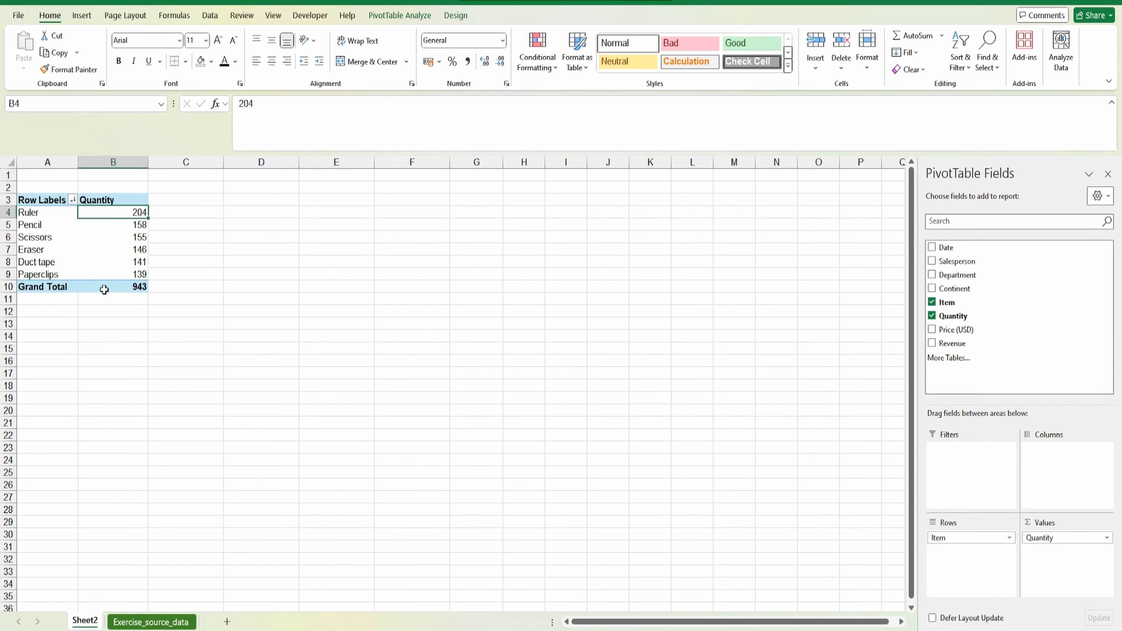
click(117, 249)
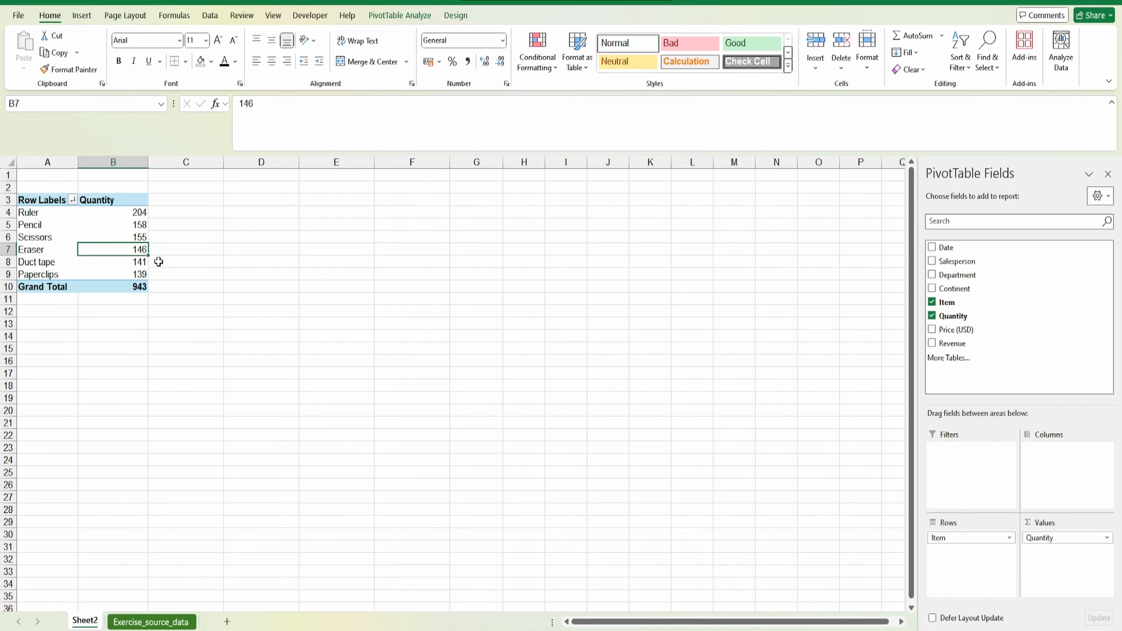
click(372, 16)
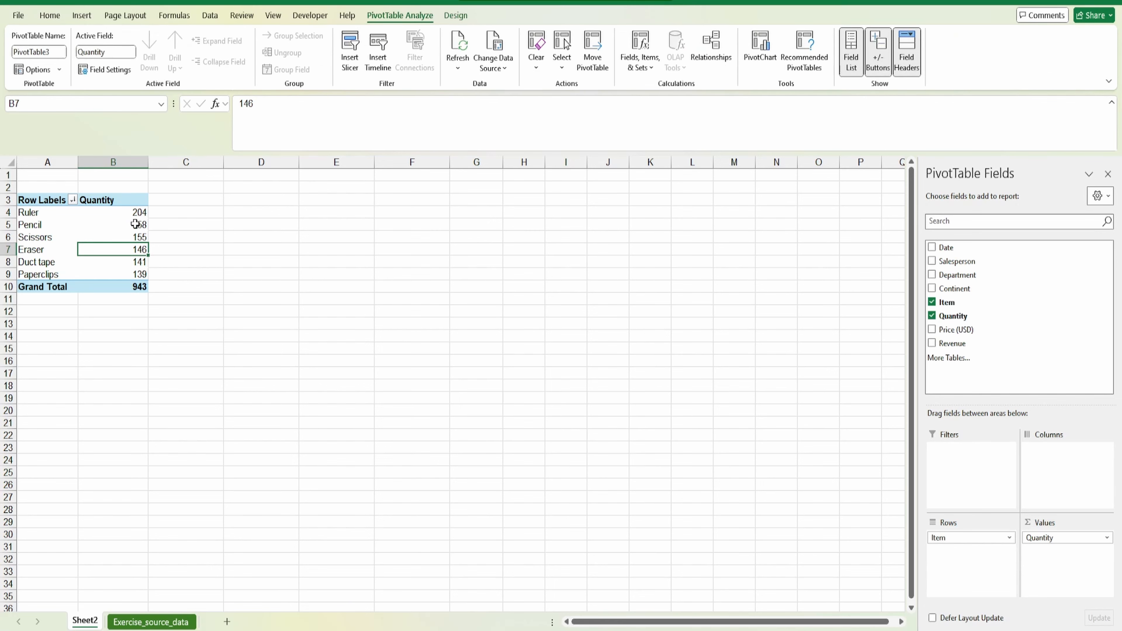
click(459, 70)
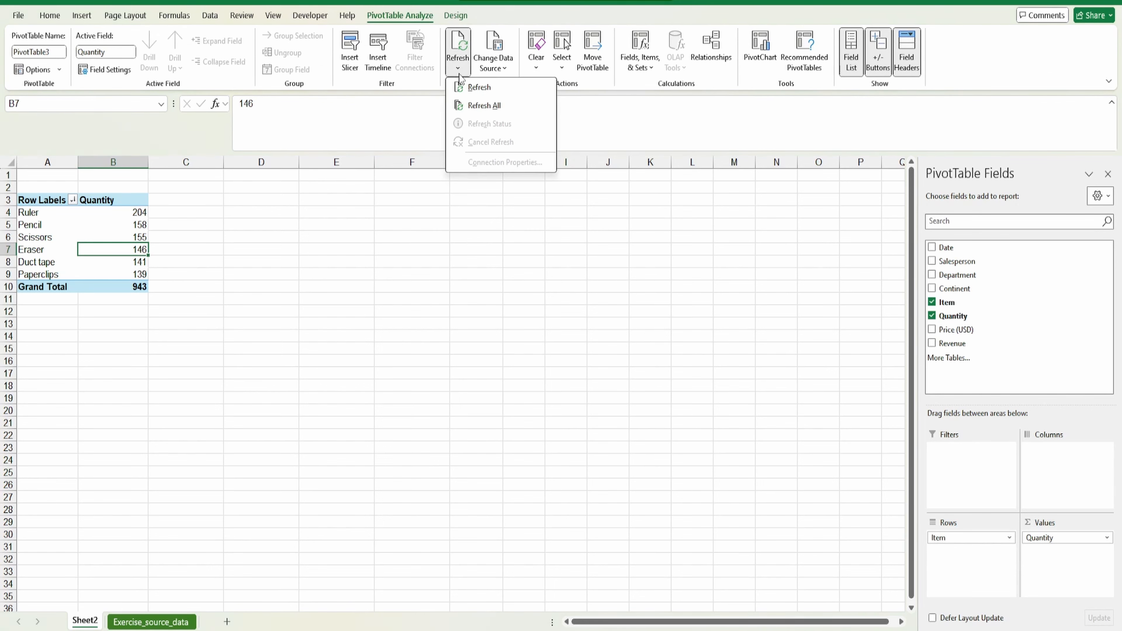
click(107, 239)
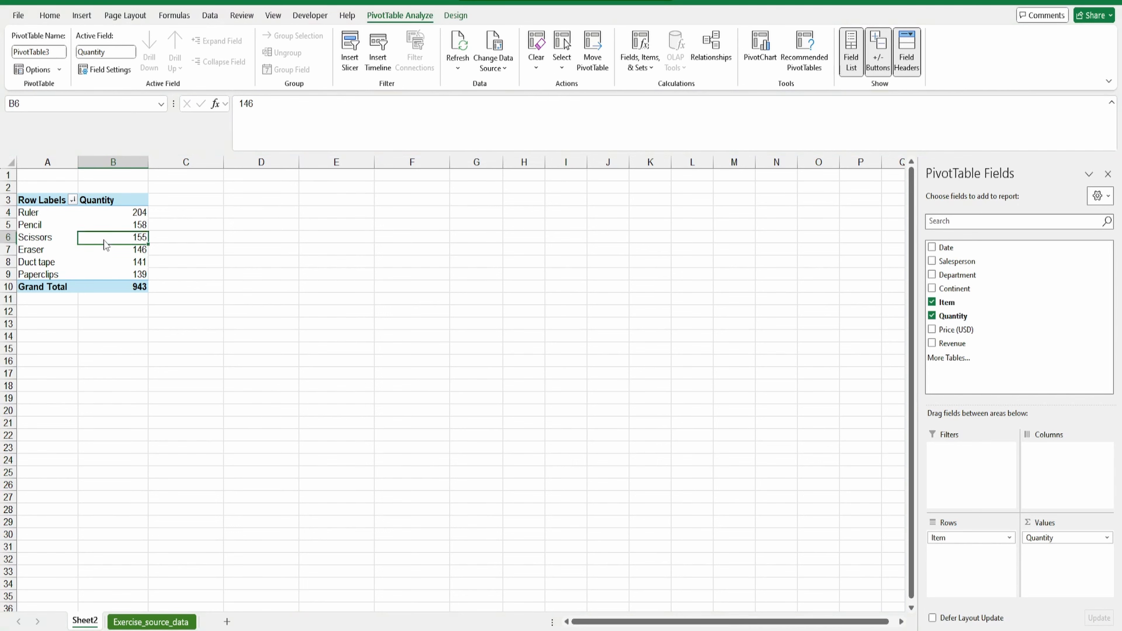
right_click(106, 242)
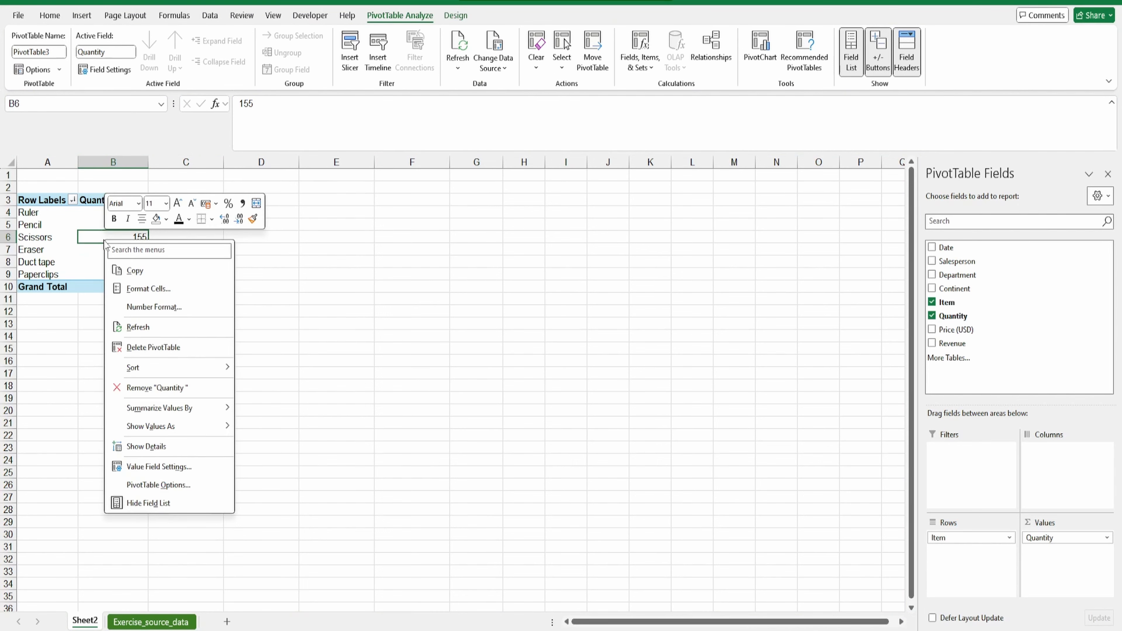
click(151, 335)
right_click(144, 214)
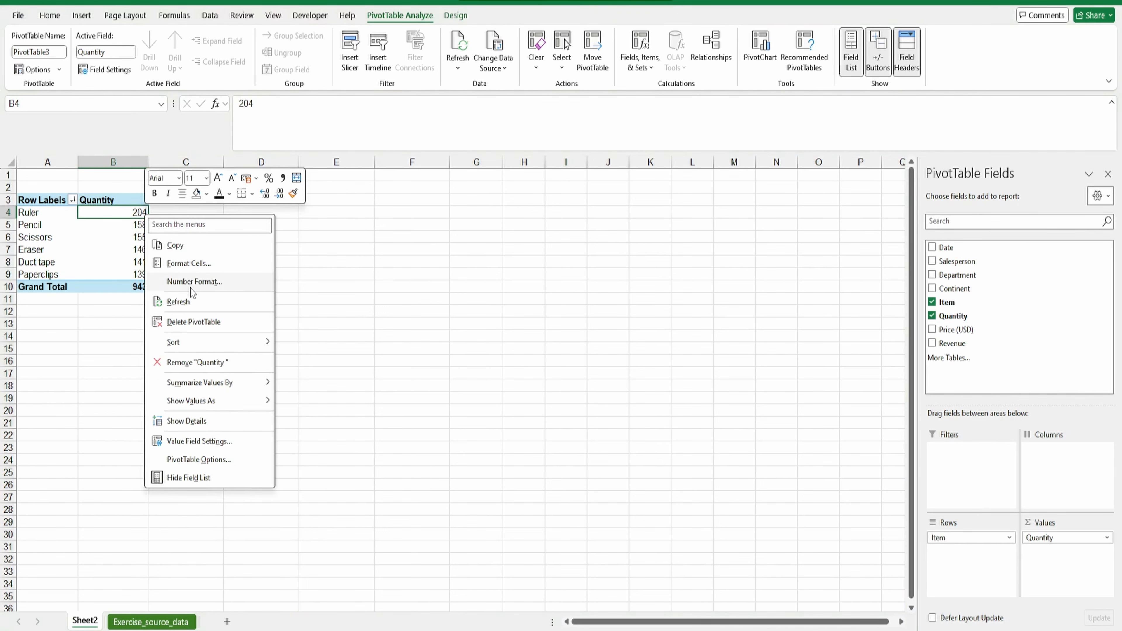
click(179, 301)
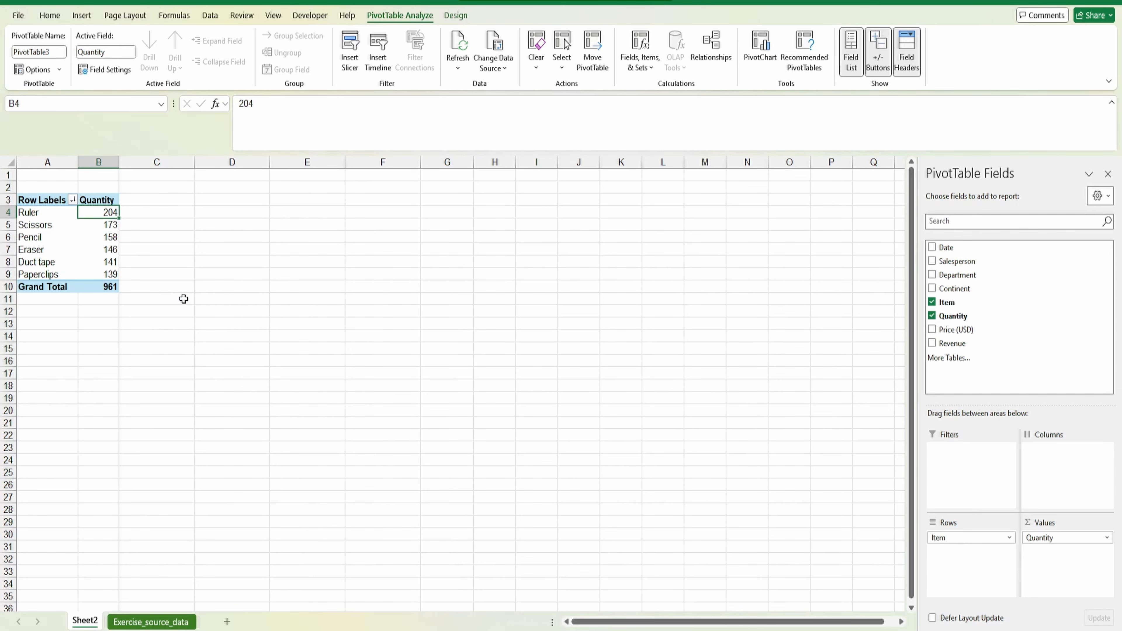
click(112, 227)
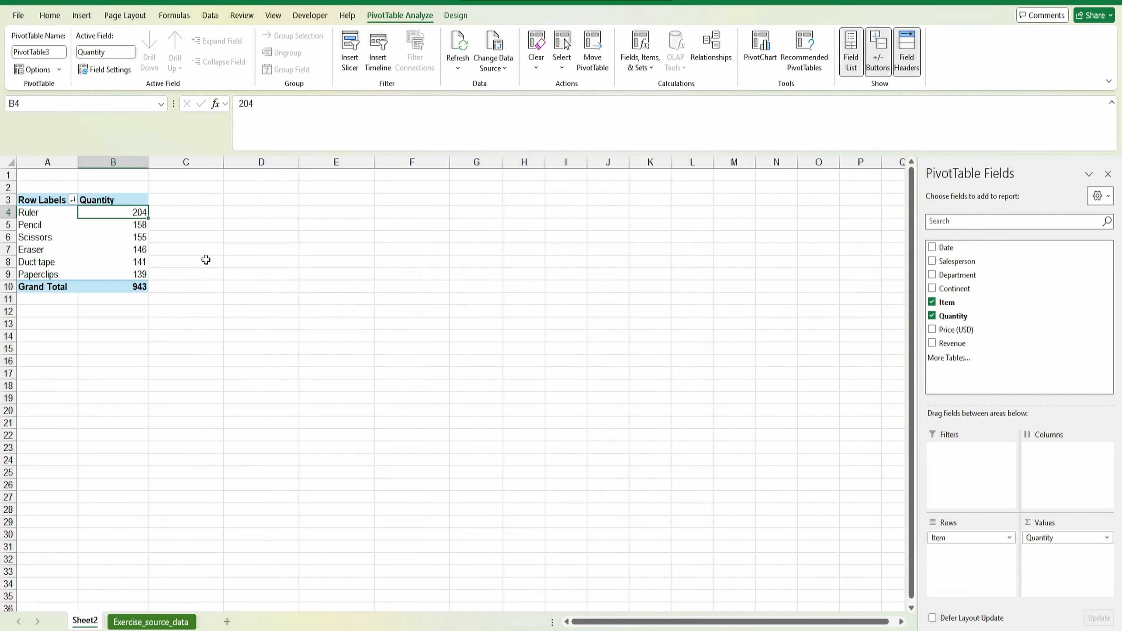
key(alt+F5)
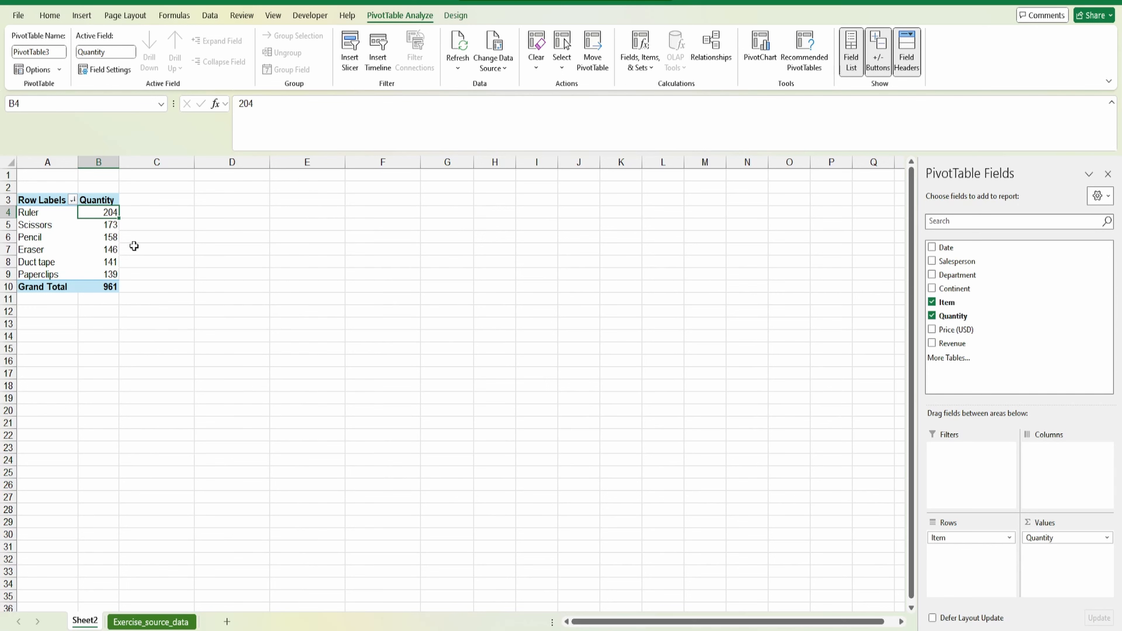
Insert a clustered column PivotChart from the PivotTable and place it beside the table, enlarged to about 16.5 cm wide and 9.4 cm high
click(107, 225)
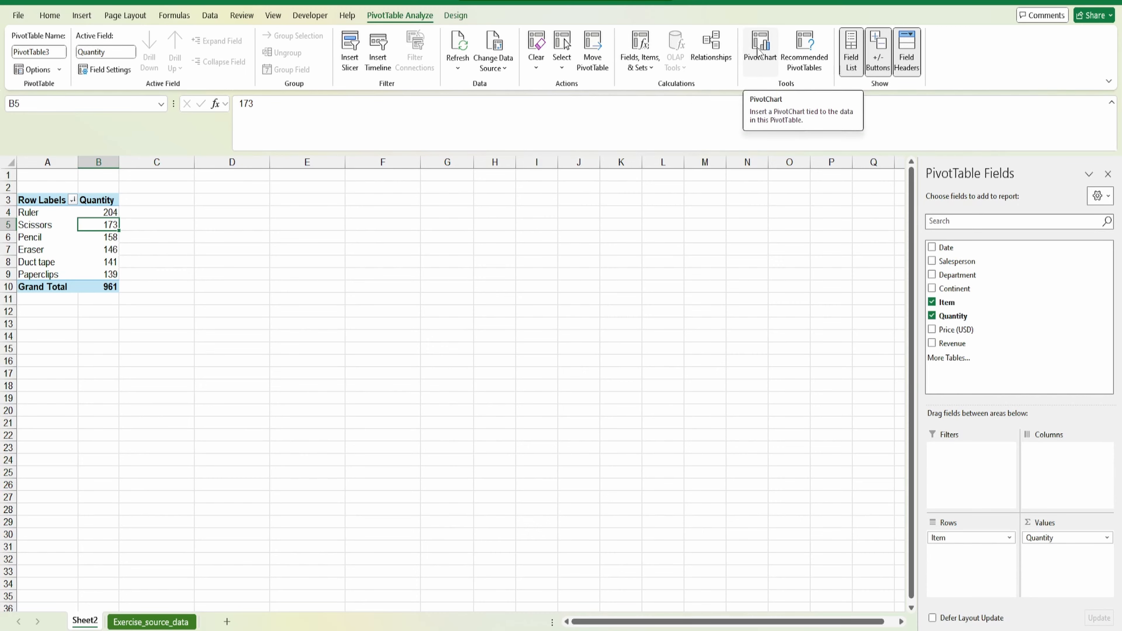
click(754, 56)
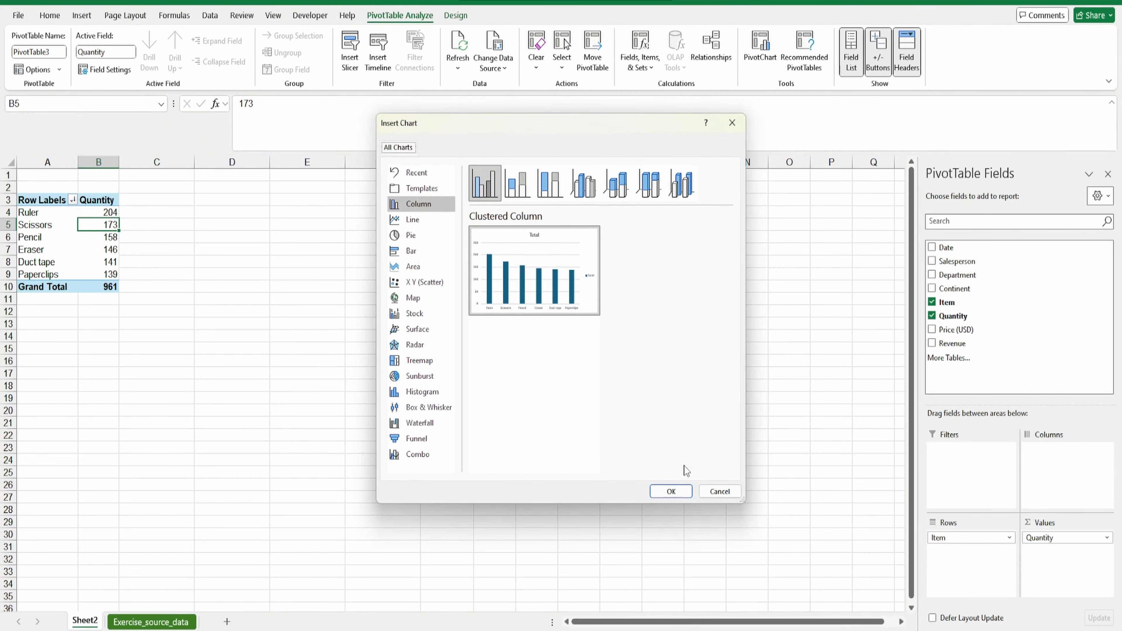
click(677, 491)
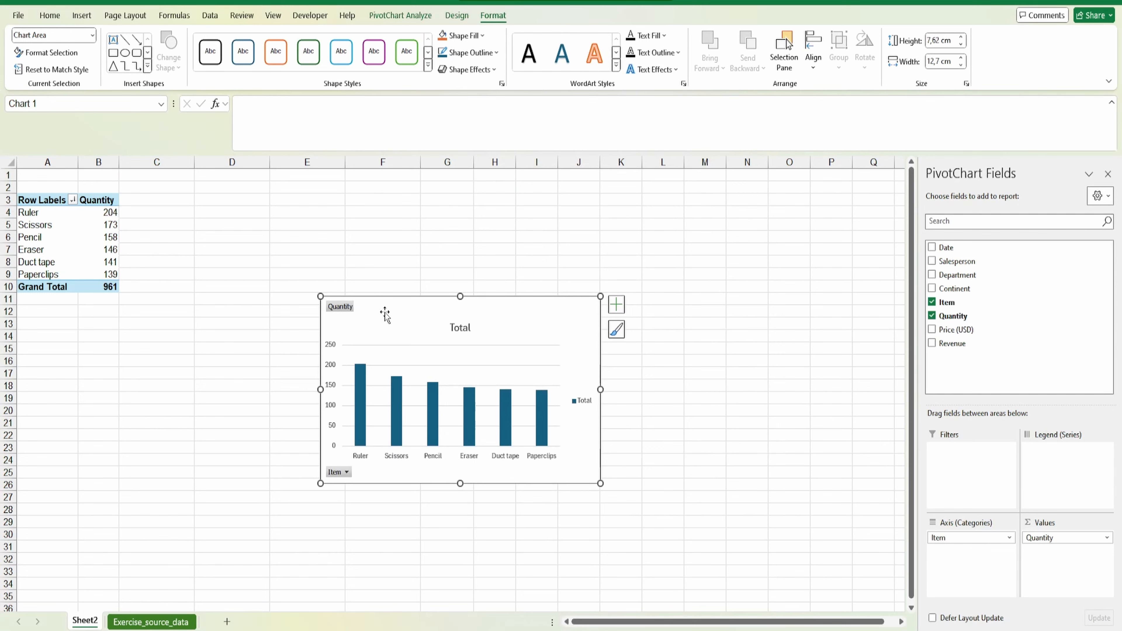
drag(378, 303, 252, 210)
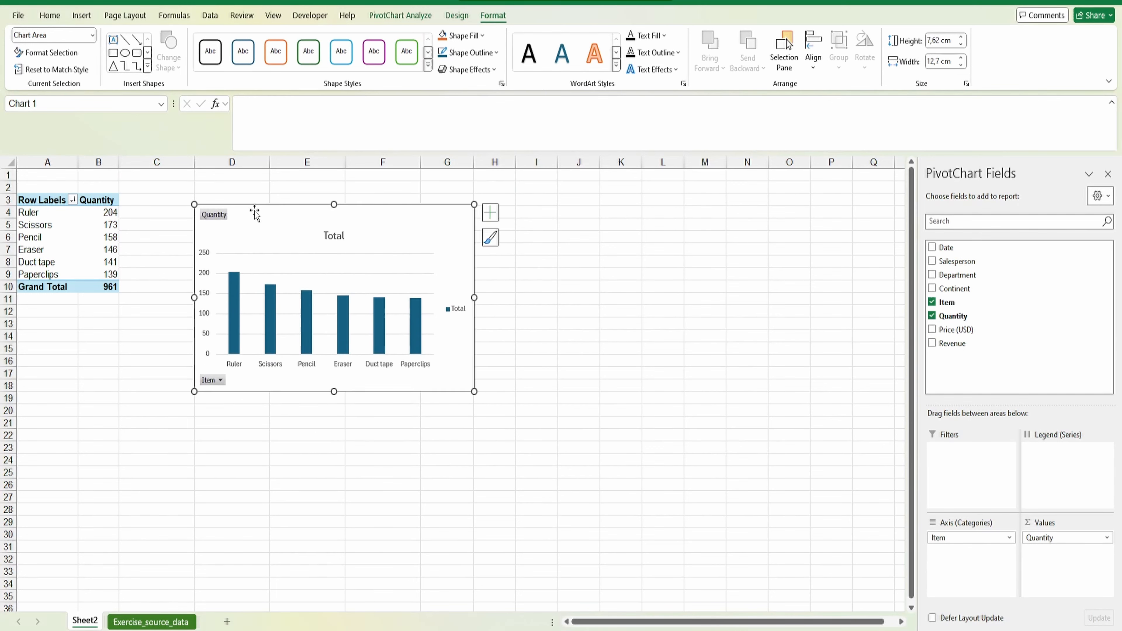
drag(474, 391, 558, 435)
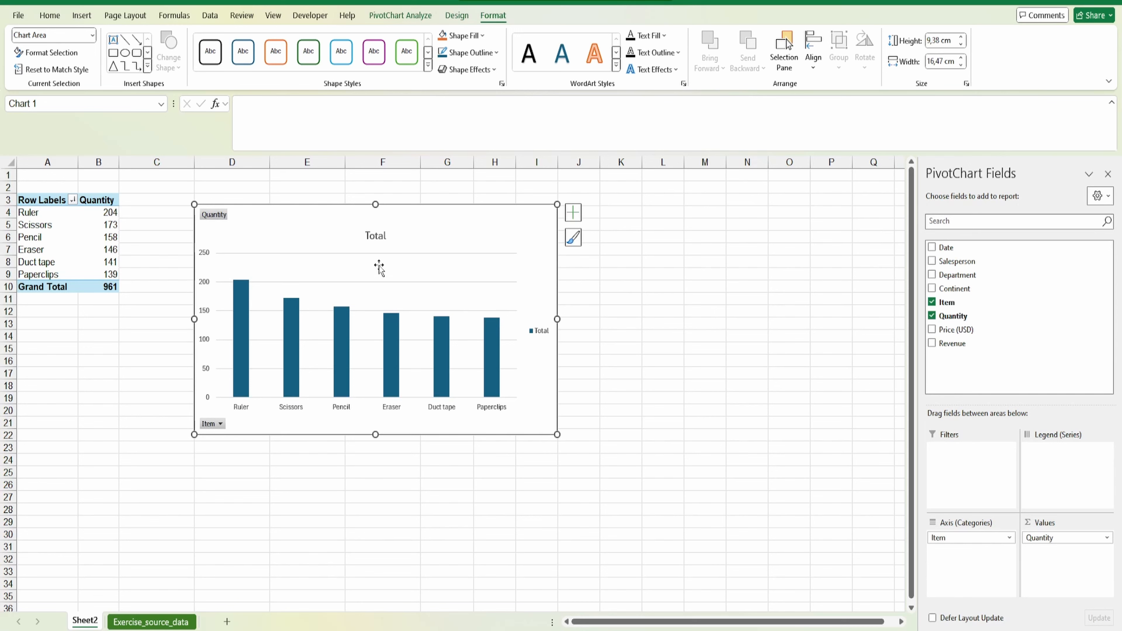
Delete the title and the legend from the PivotChart
click(377, 236)
key(Delete)
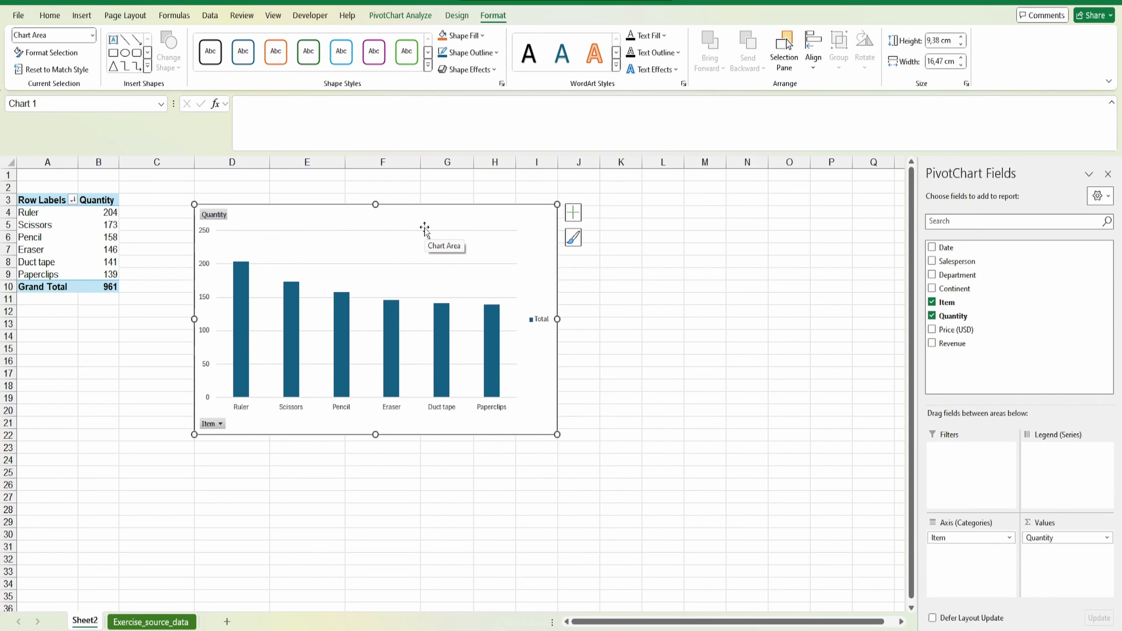
click(542, 326)
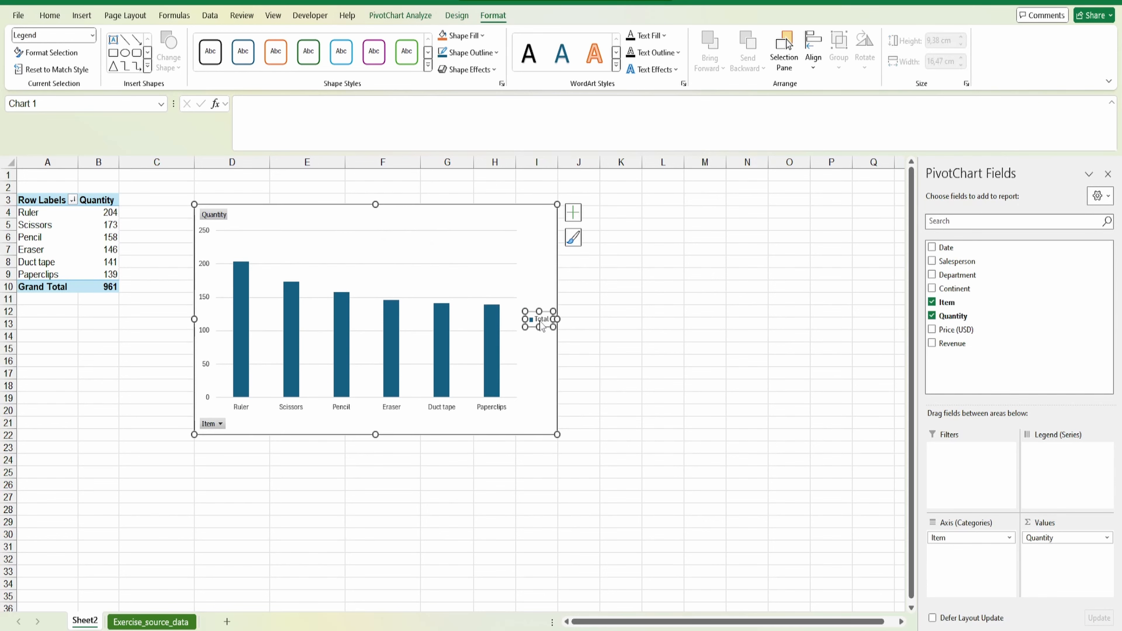
key(Delete)
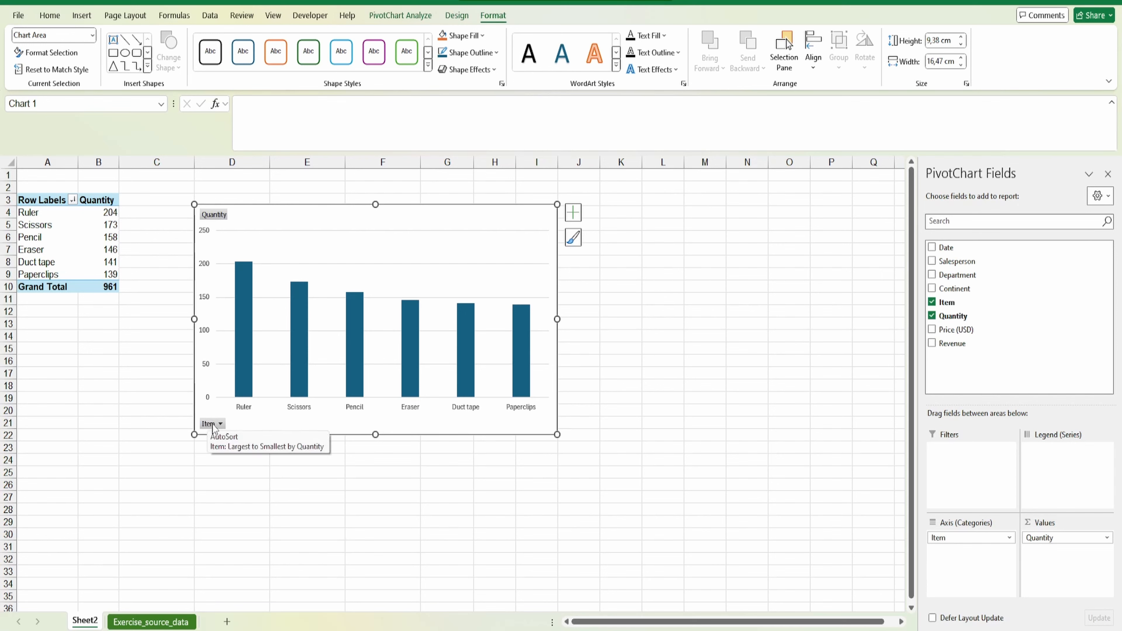
Hide all field buttons on the PivotChart
right_click(214, 215)
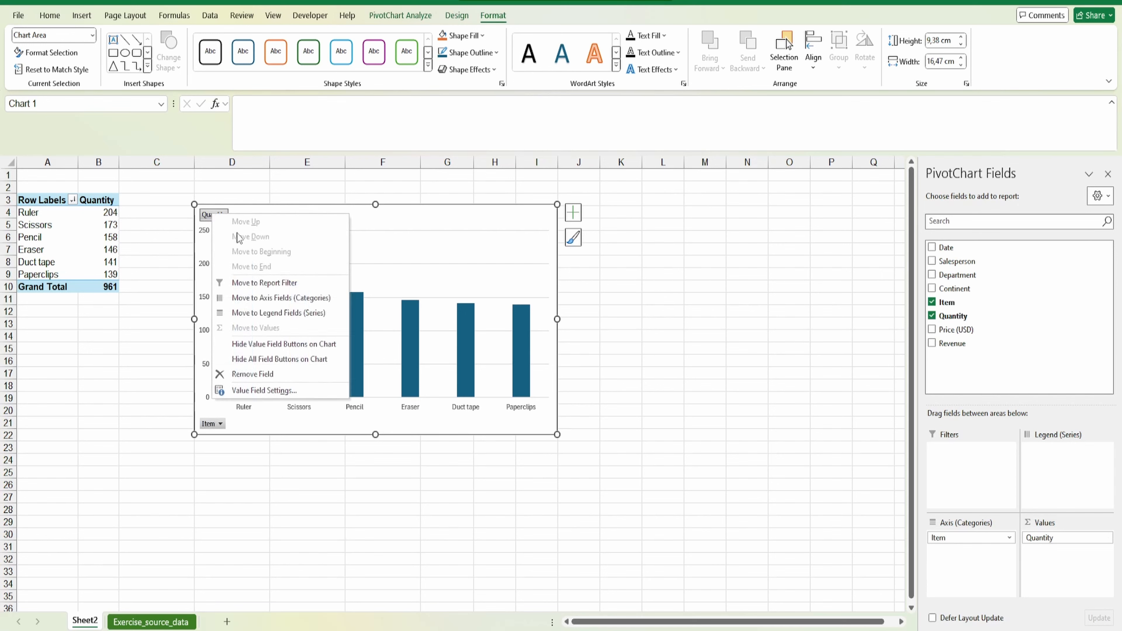
click(285, 359)
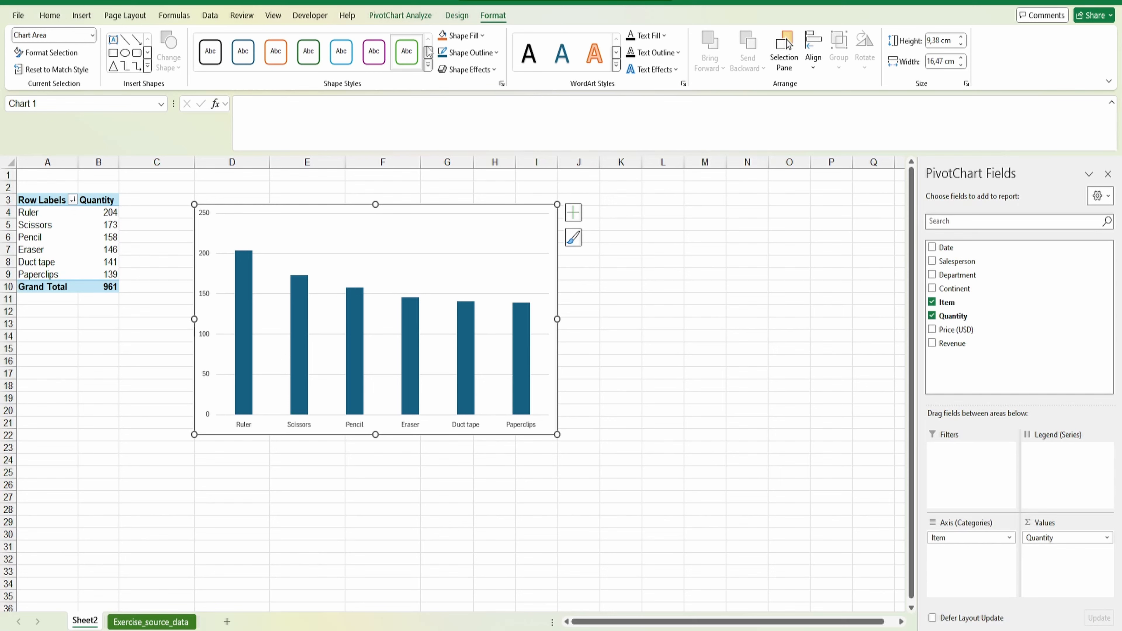
Show the field buttons on the PivotChart again and hide them once more
click(449, 22)
click(401, 15)
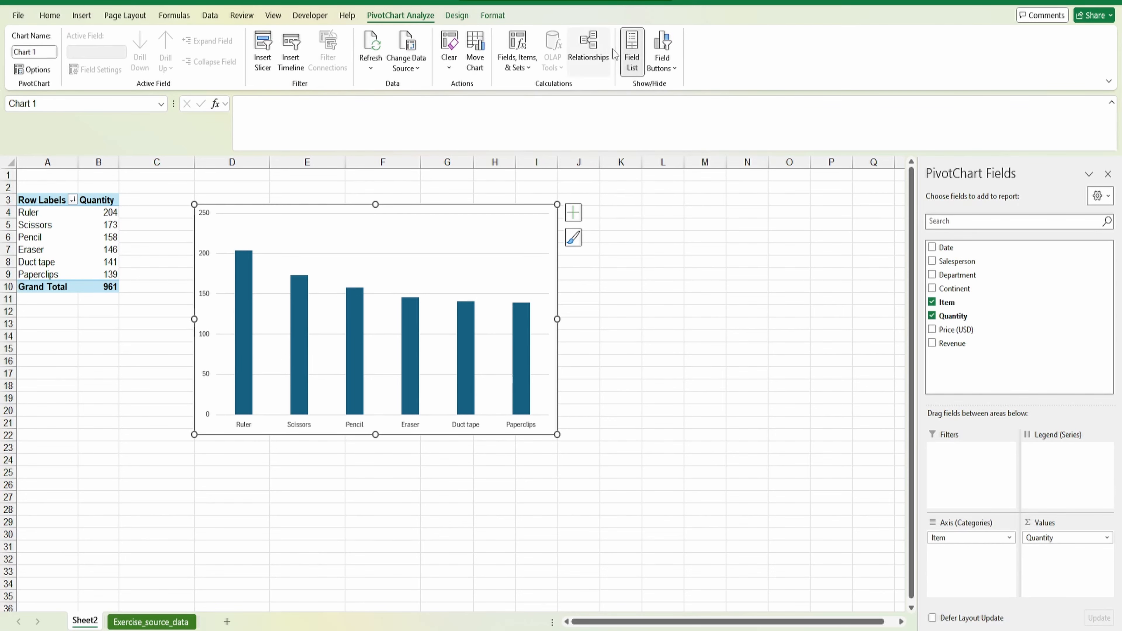
click(661, 71)
click(683, 181)
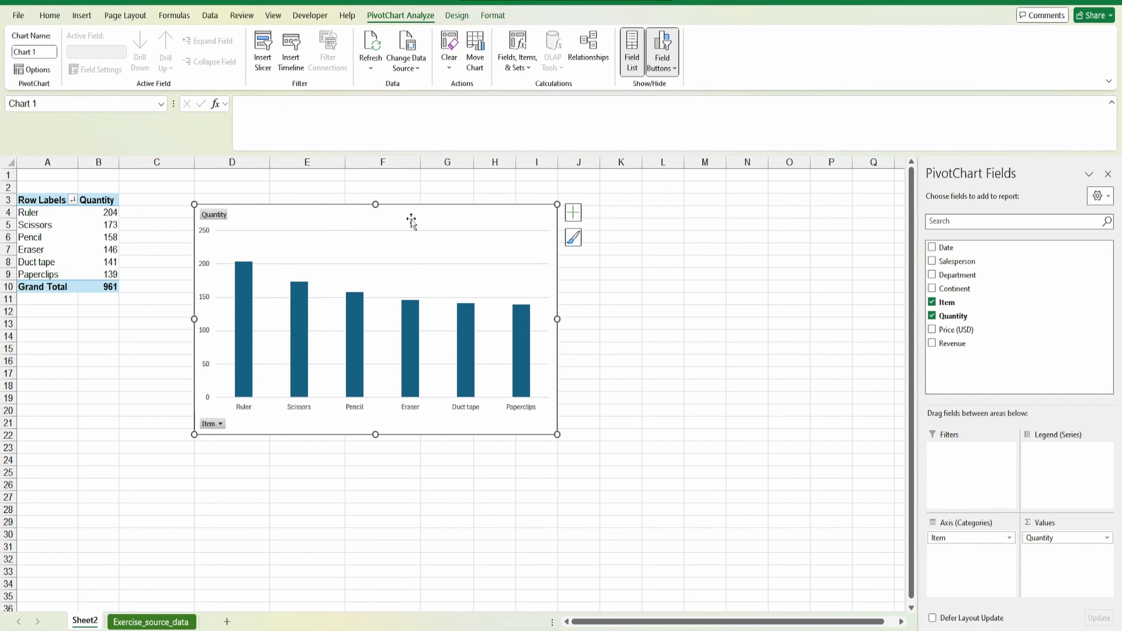
click(661, 66)
click(683, 181)
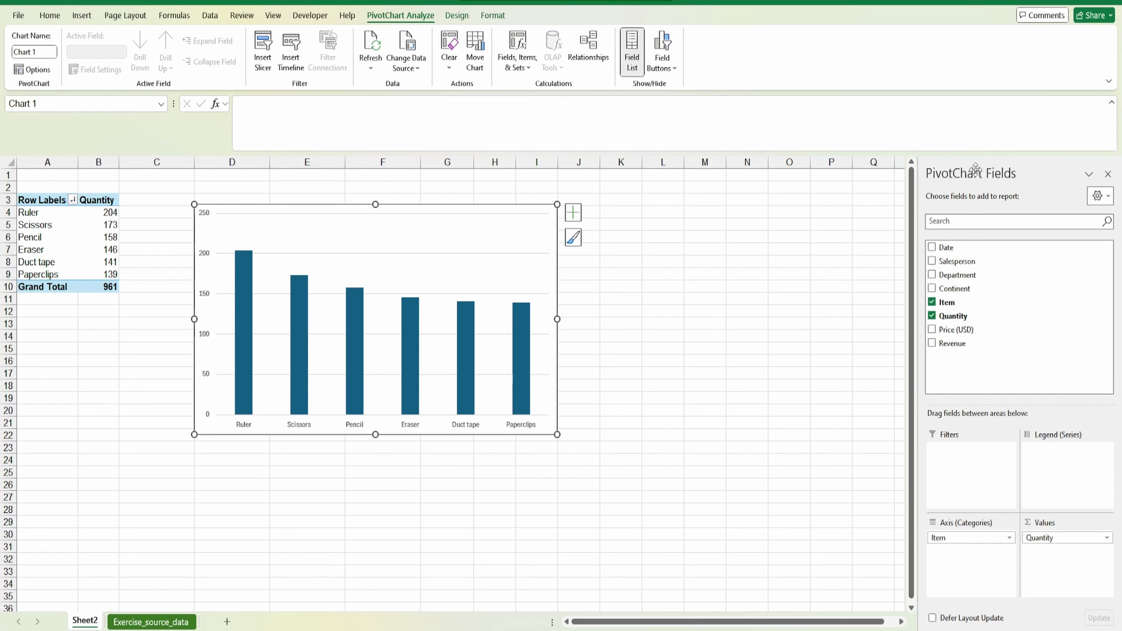
click(106, 240)
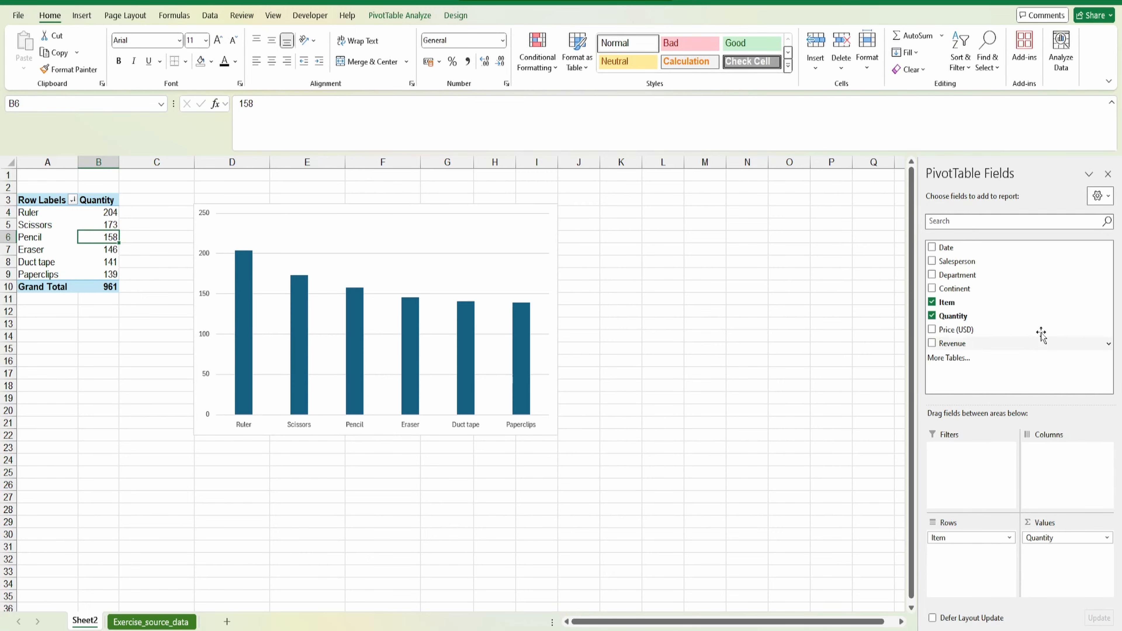
click(400, 15)
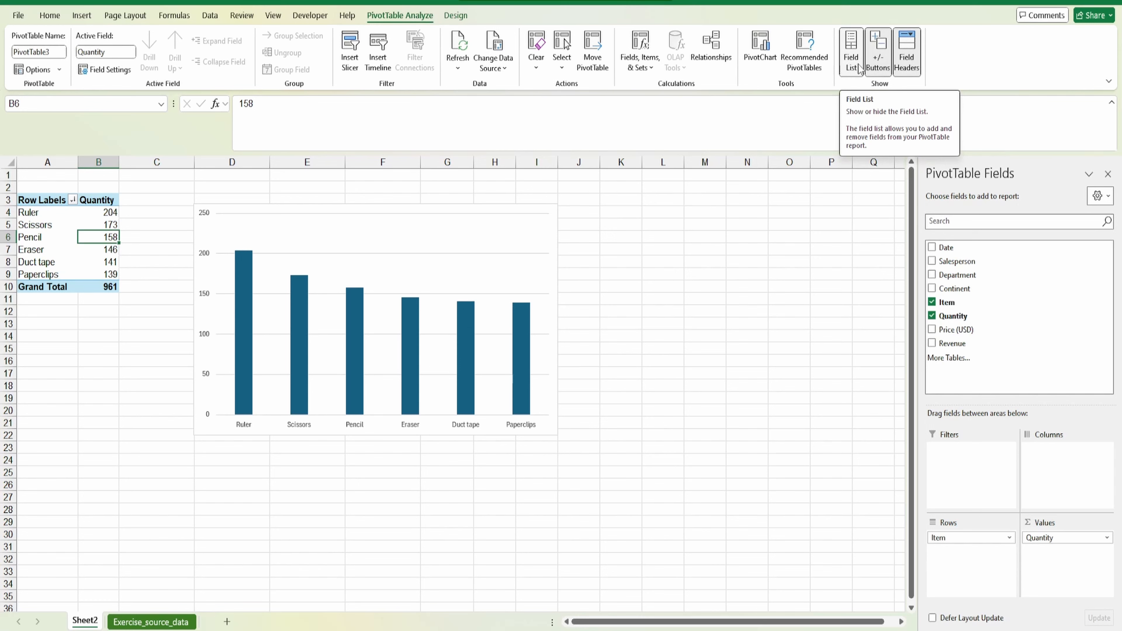
click(592, 223)
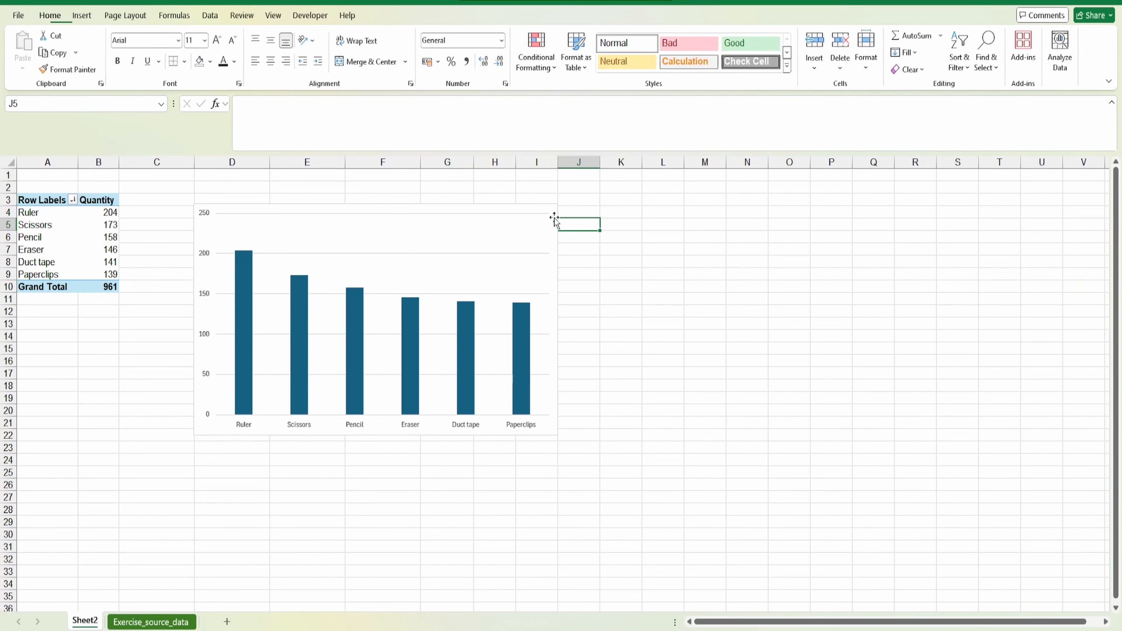
click(502, 231)
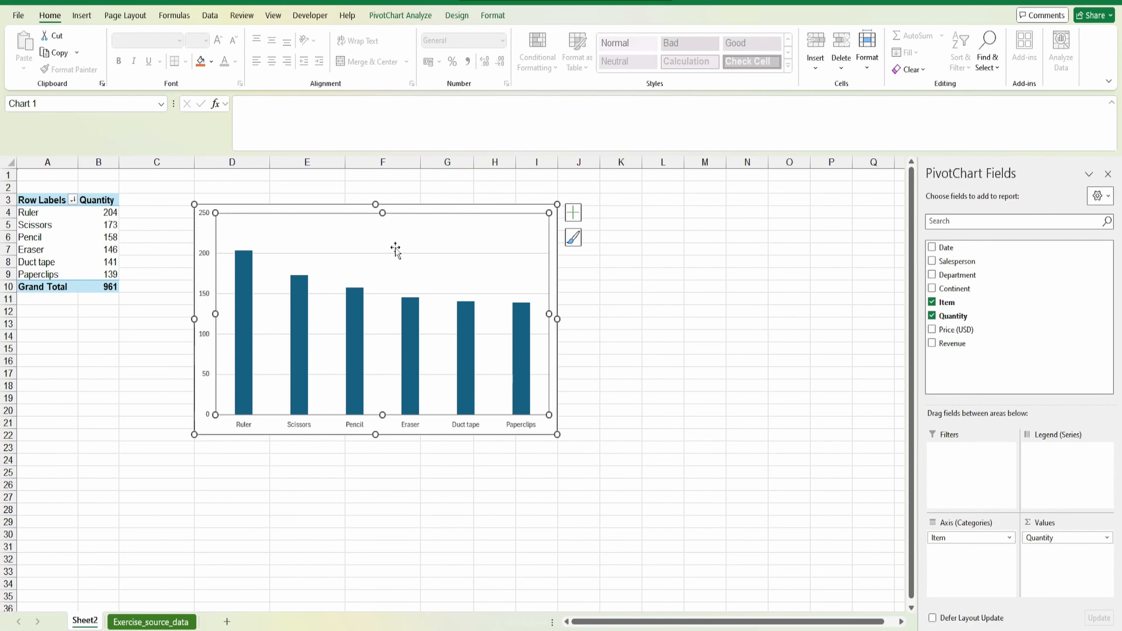
Delete the PivotChart's gridlines and set the chart text to Arial, size 11
click(335, 253)
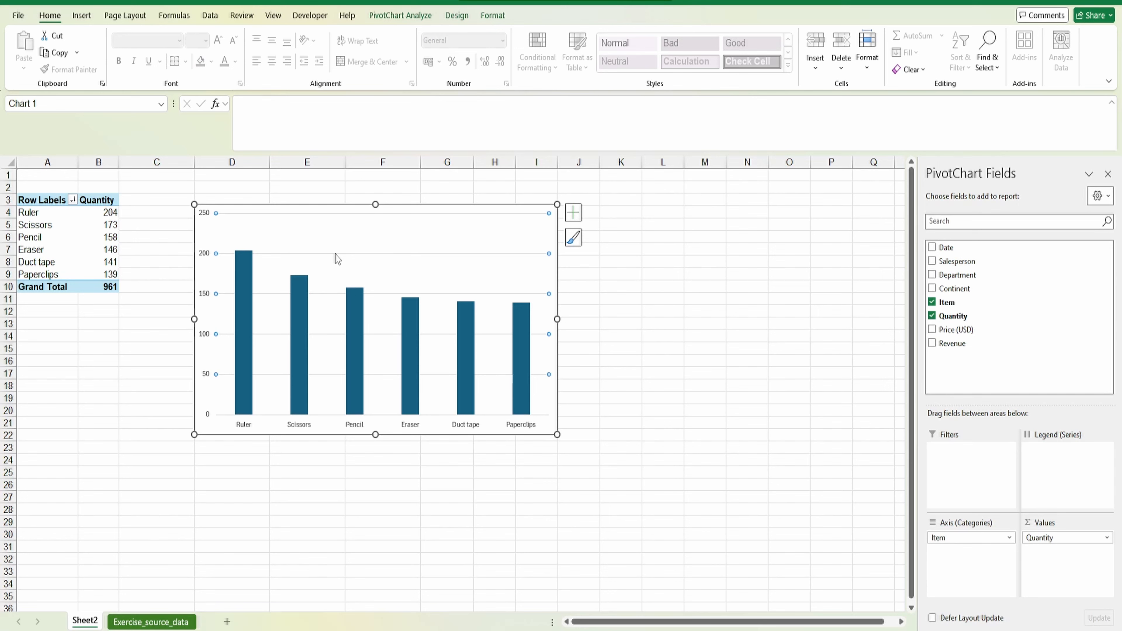
key(Escape)
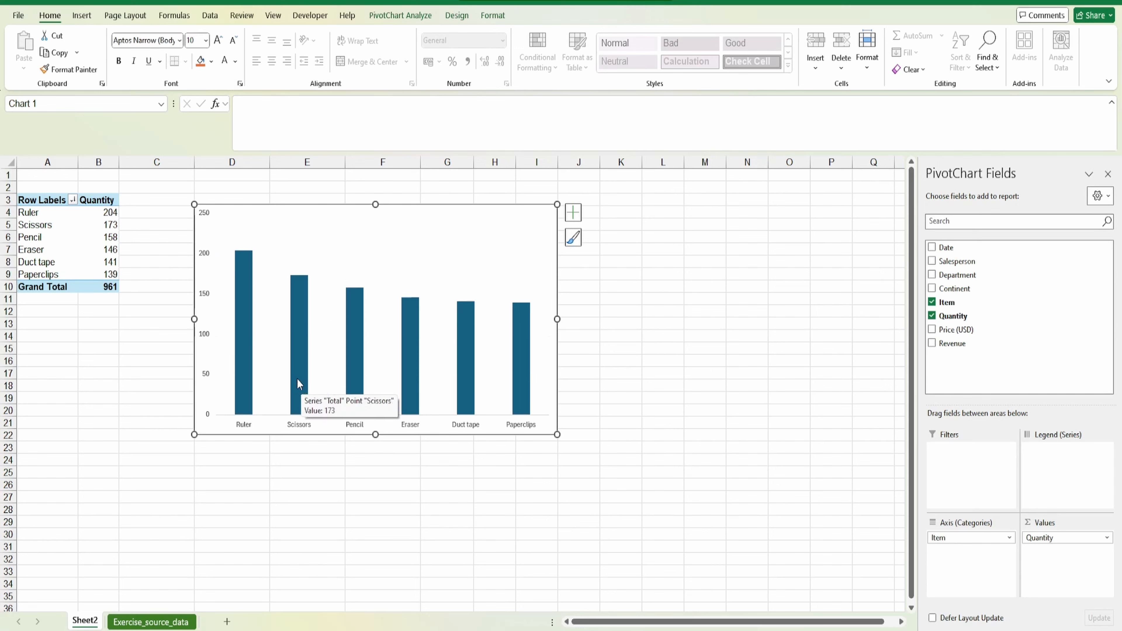
click(159, 41)
text(Arial)
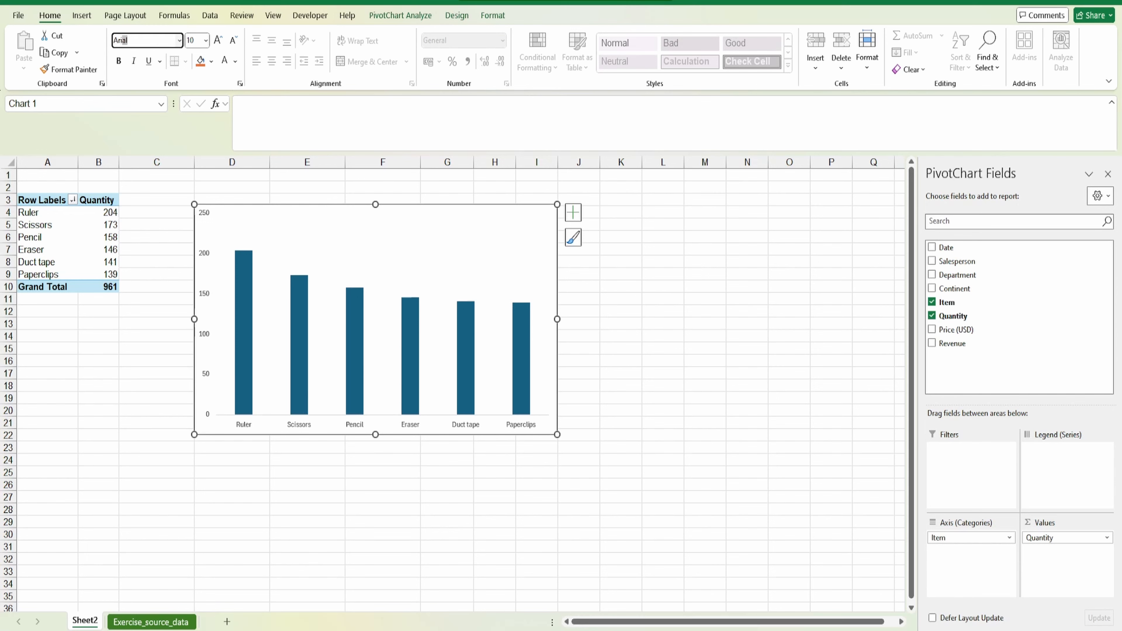
key(Return)
click(218, 43)
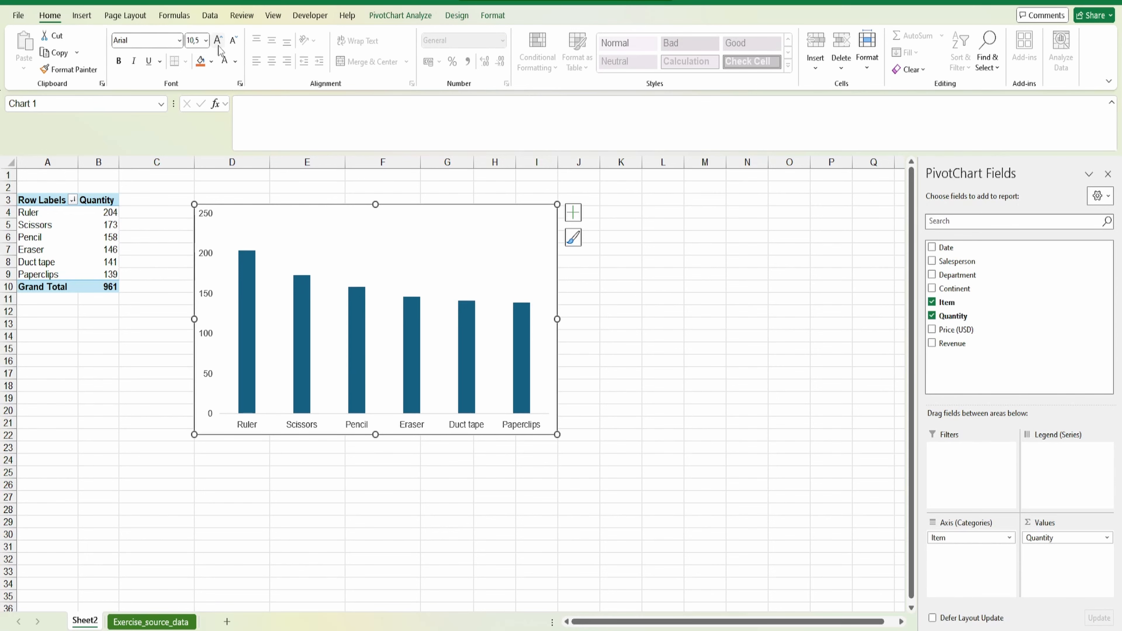
click(218, 43)
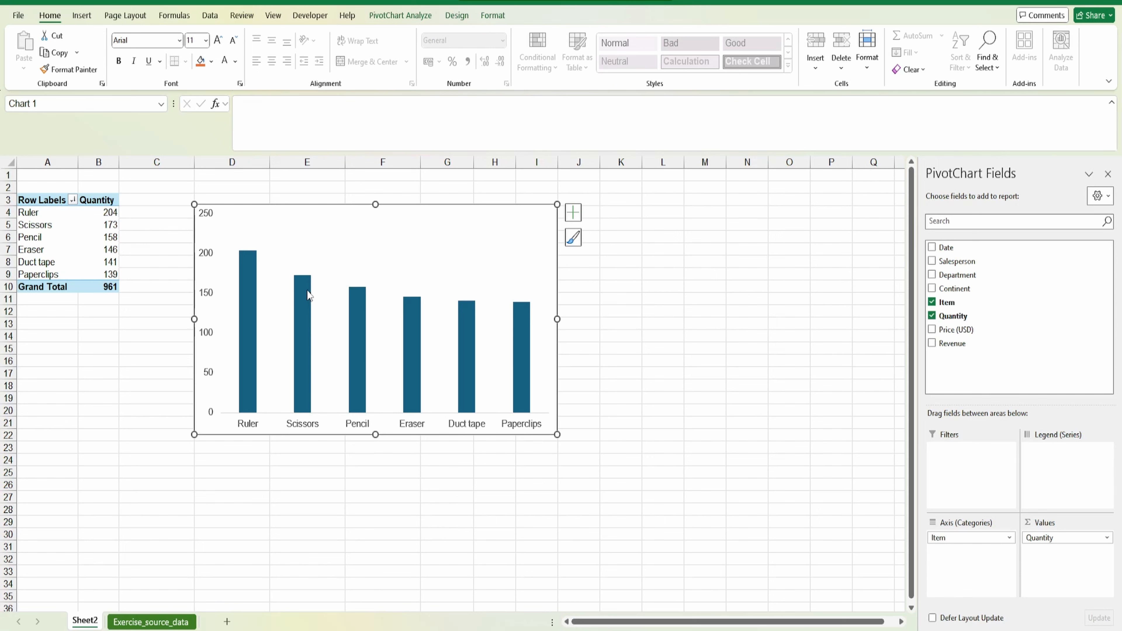
Add data labels to the PivotChart and widen the columns by setting the series gap width to 94%
click(573, 213)
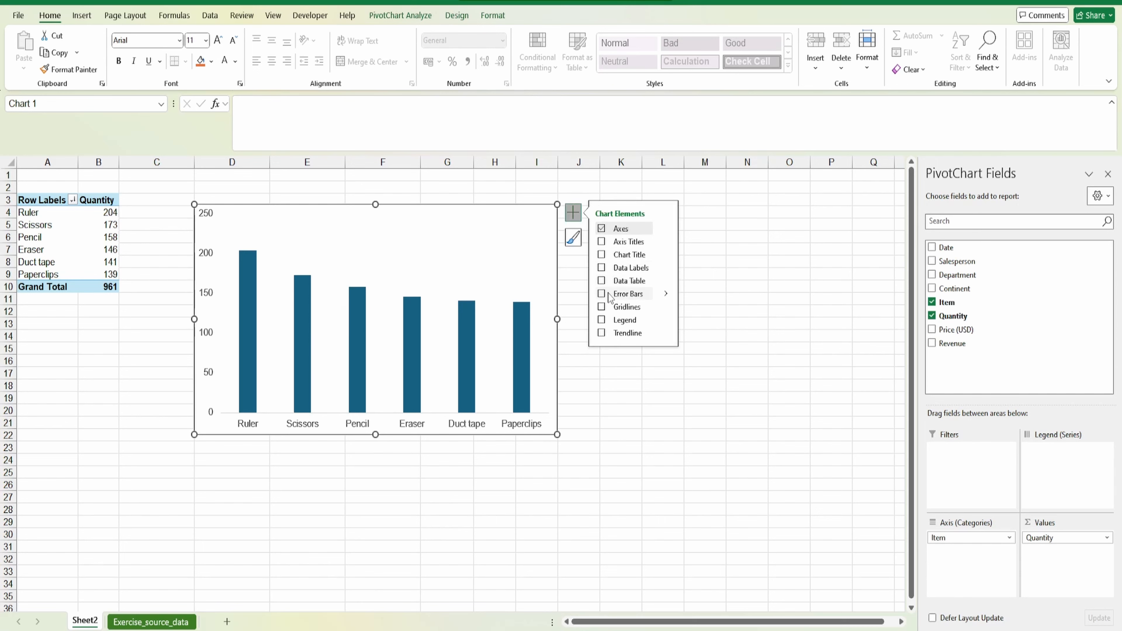
click(601, 268)
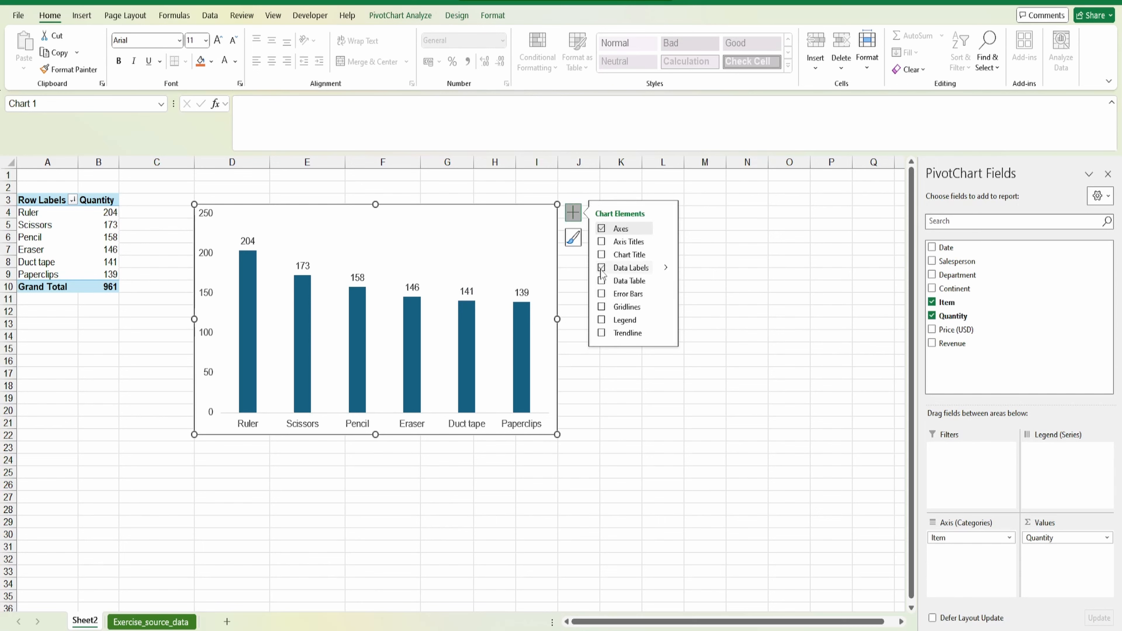
click(472, 326)
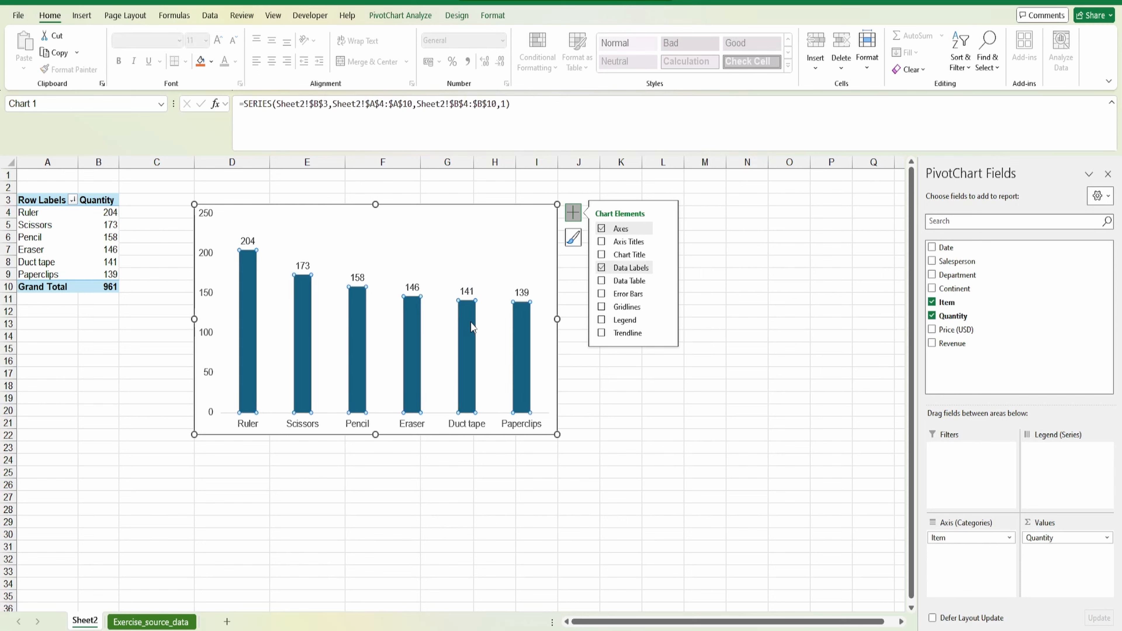
right_click(473, 327)
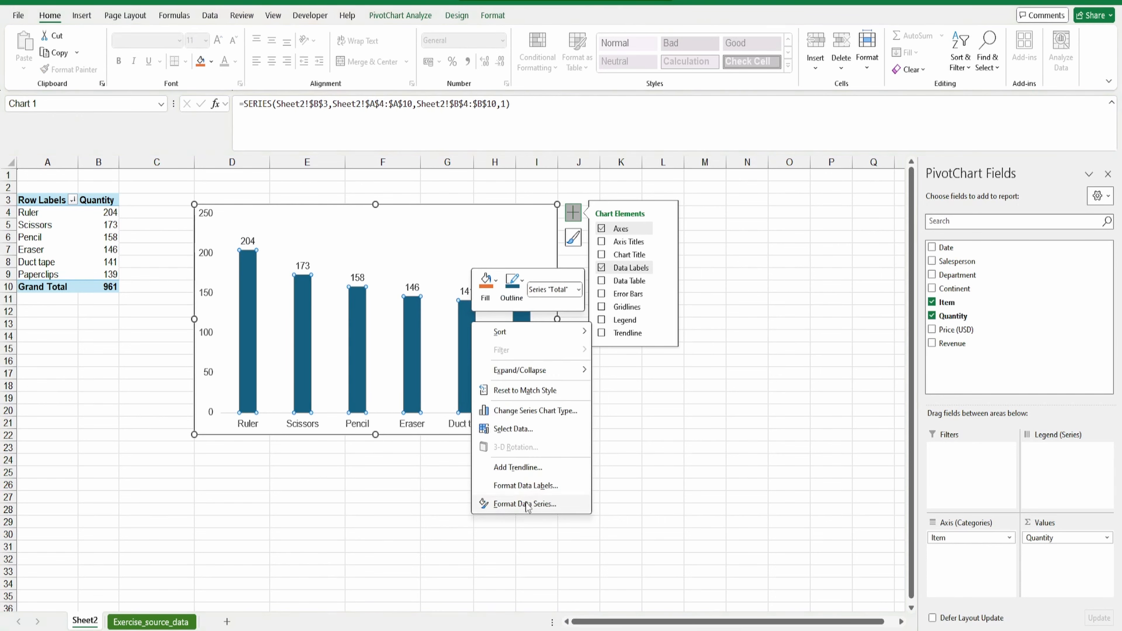
click(526, 503)
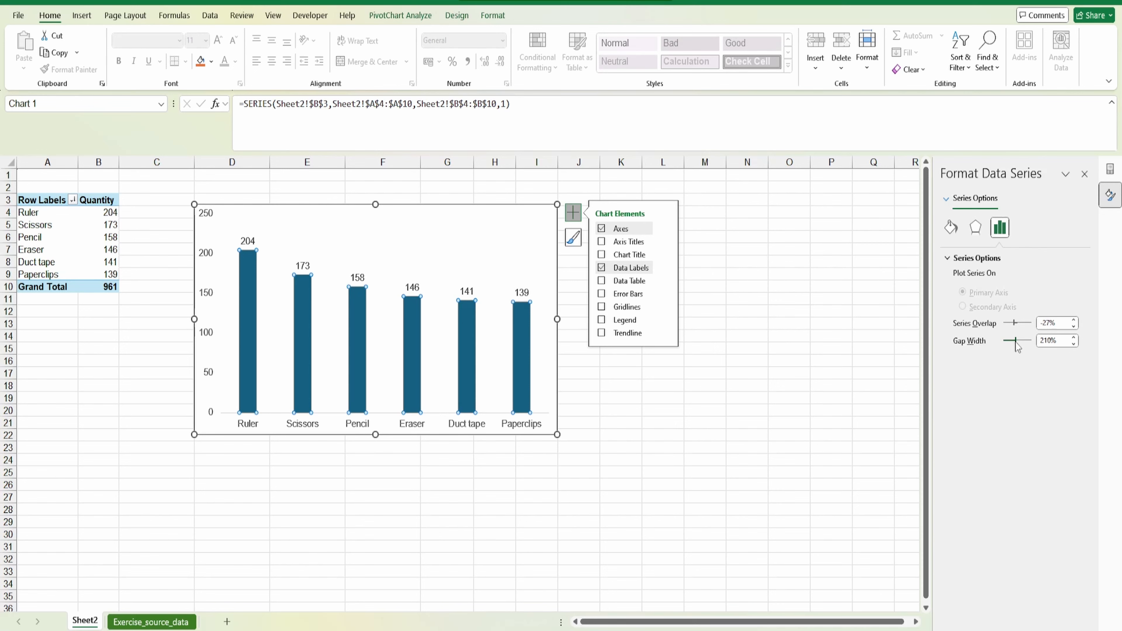
drag(1012, 342, 1009, 343)
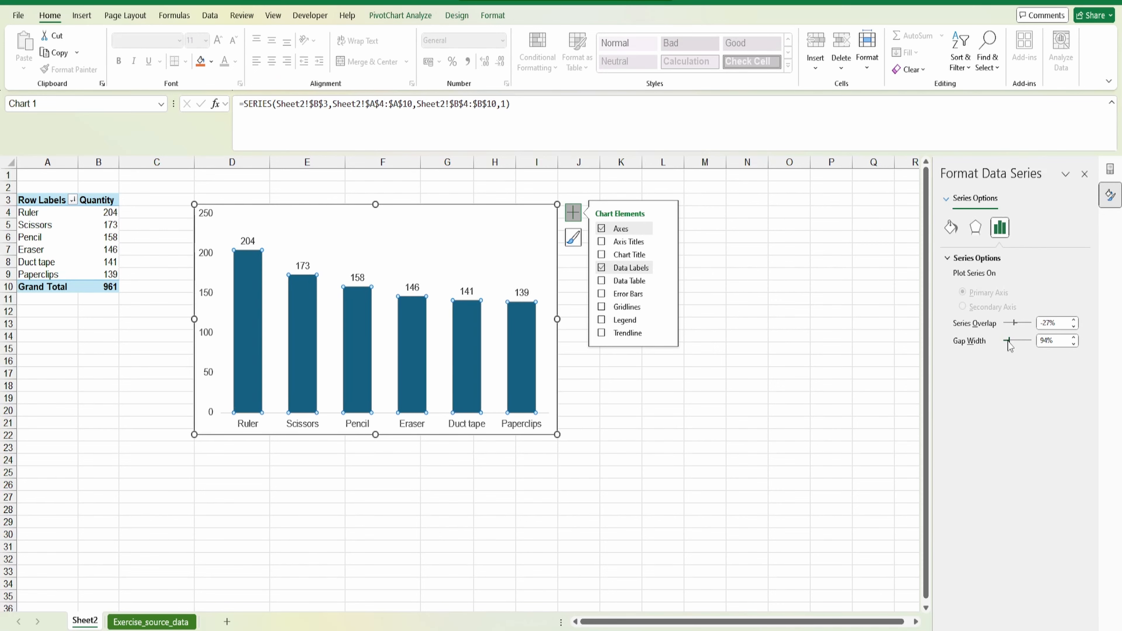
Set the label position of the PivotChart's data labels to Inside End
click(467, 292)
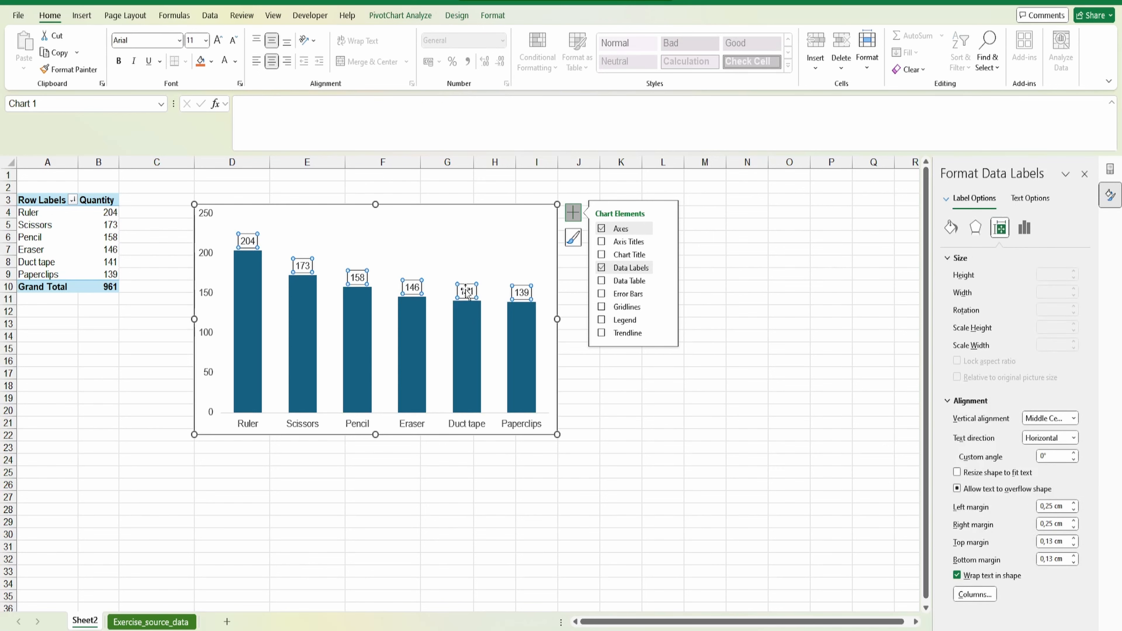
click(1024, 227)
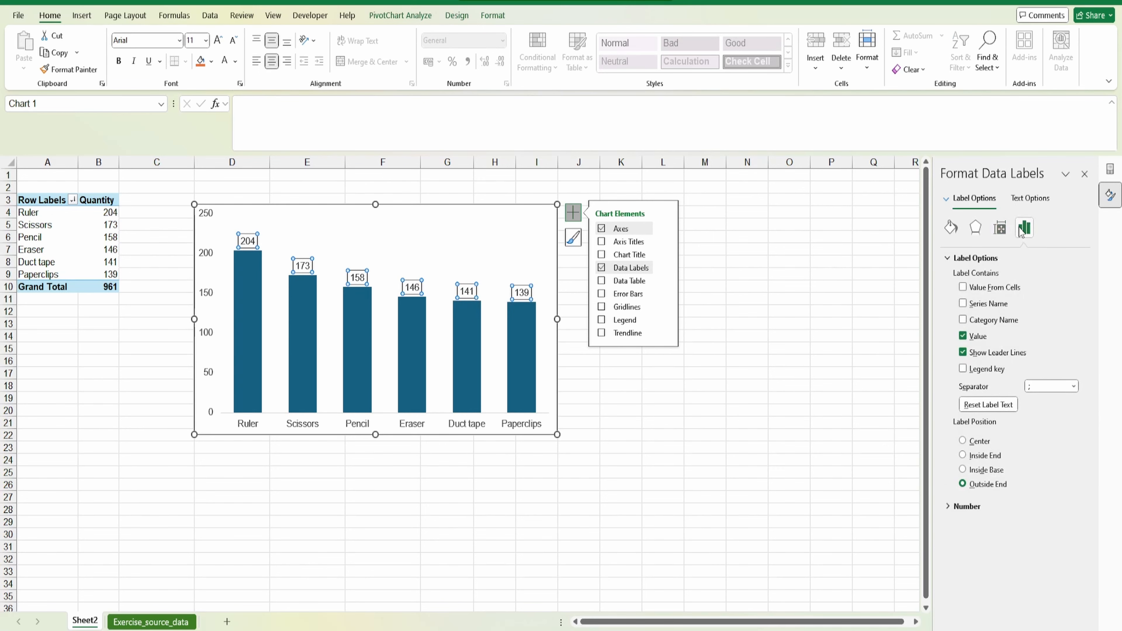
click(963, 456)
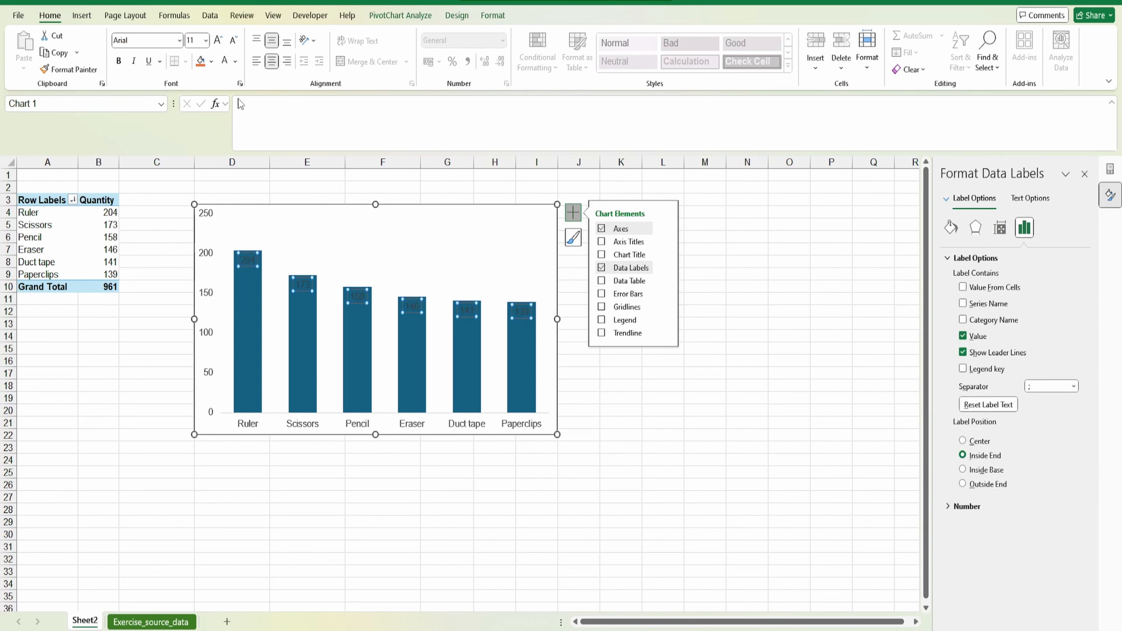
Format the data labels with white, bold text at size 14
click(212, 62)
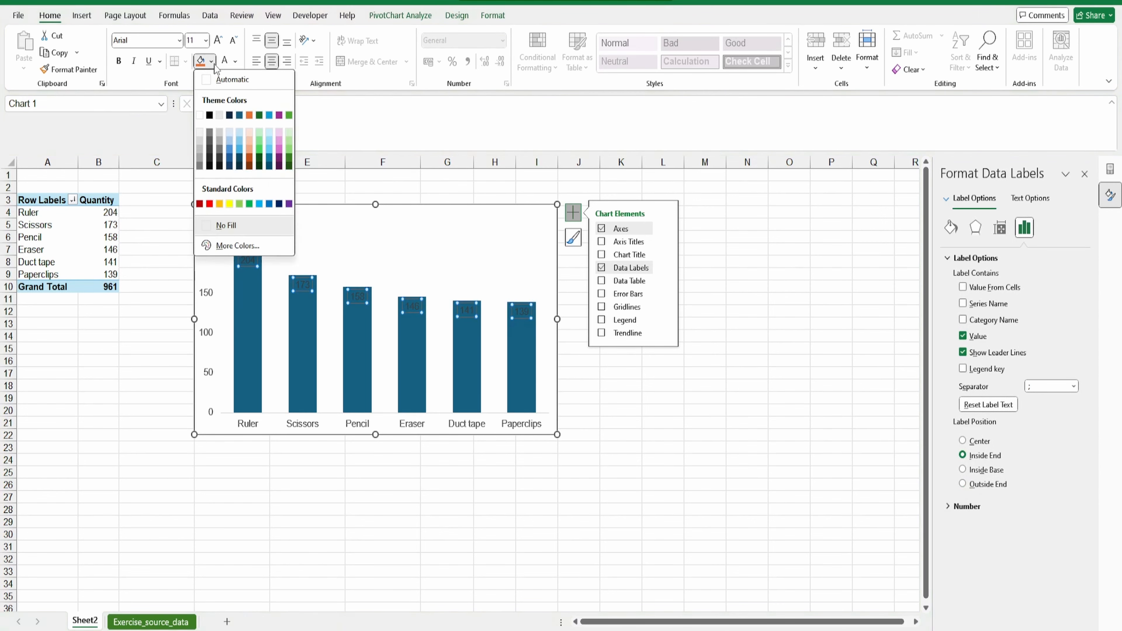
click(235, 61)
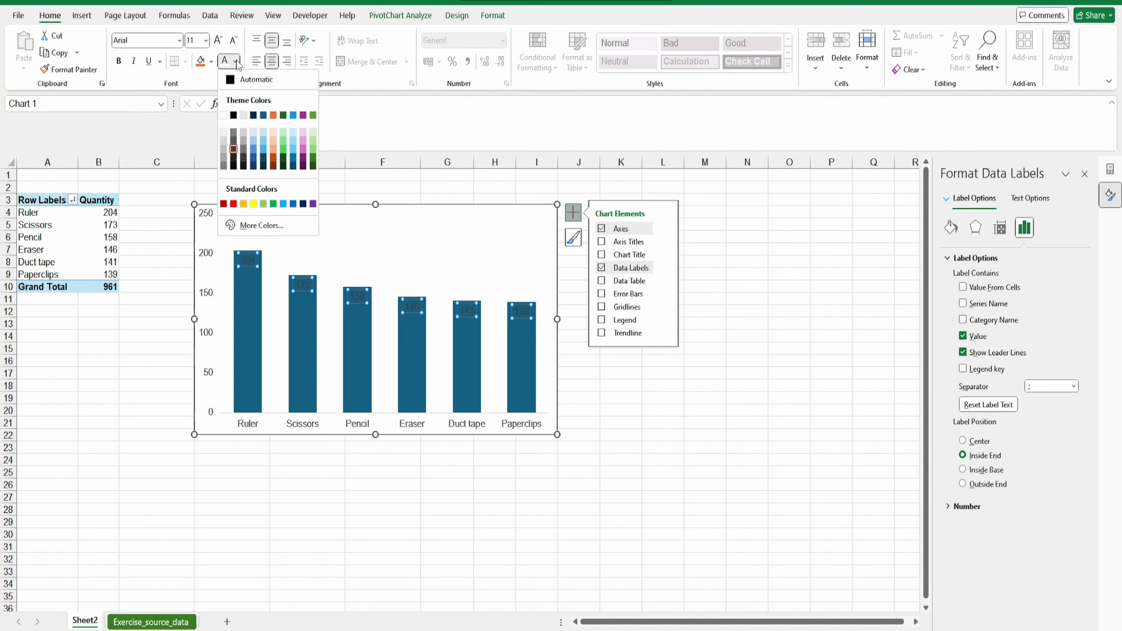
click(224, 116)
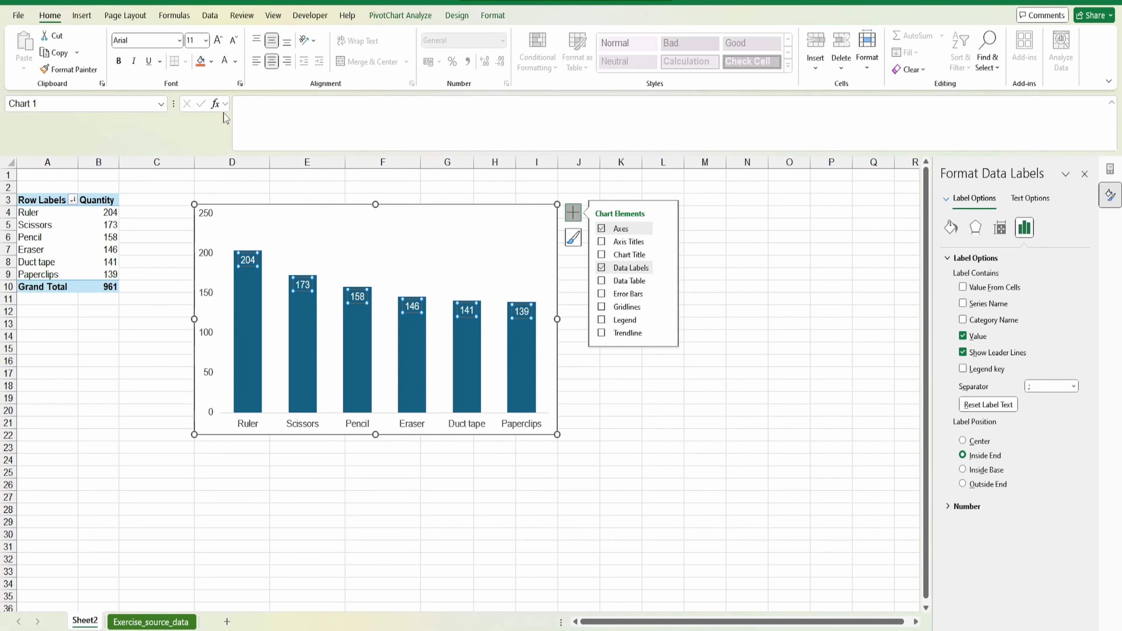
click(120, 61)
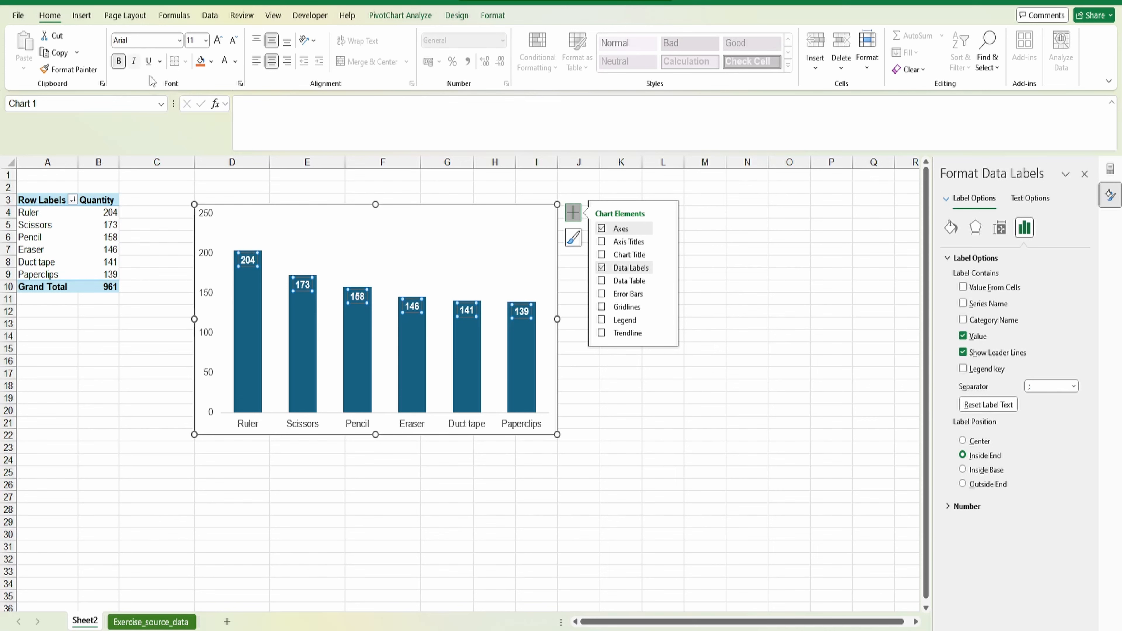
click(218, 41)
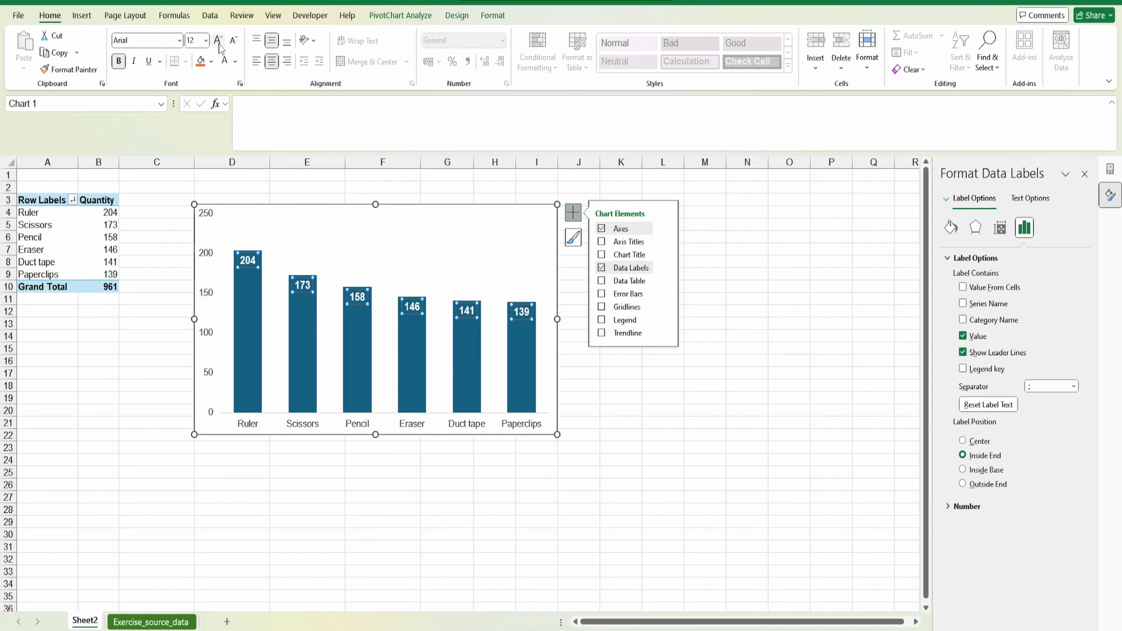
click(218, 41)
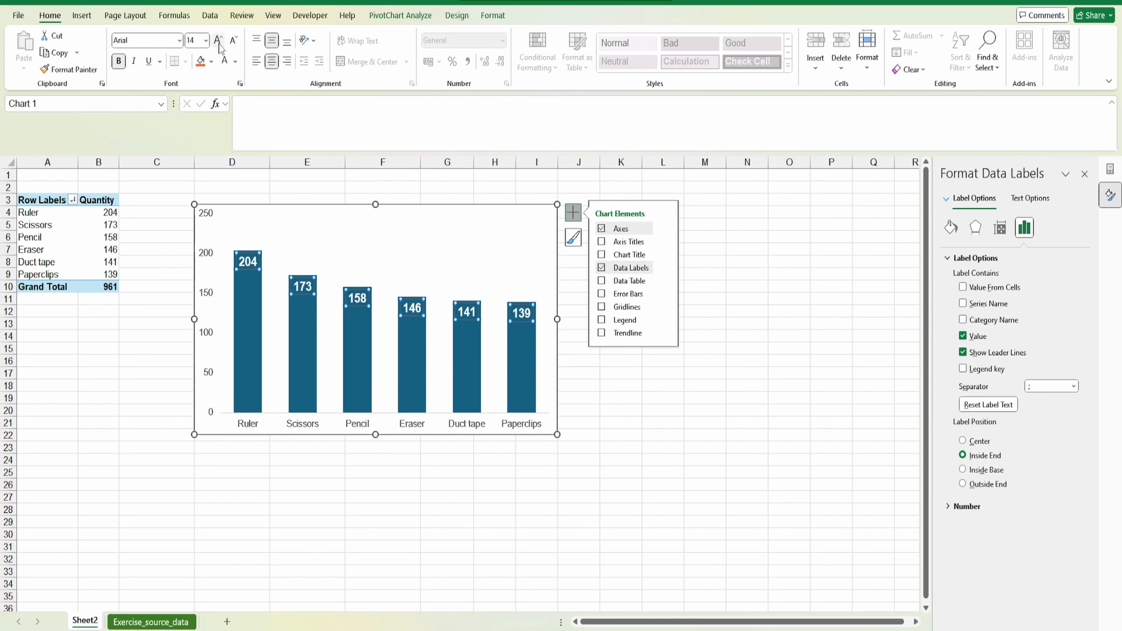
Fill the PivotChart's columns with the standard dark blue color
click(301, 344)
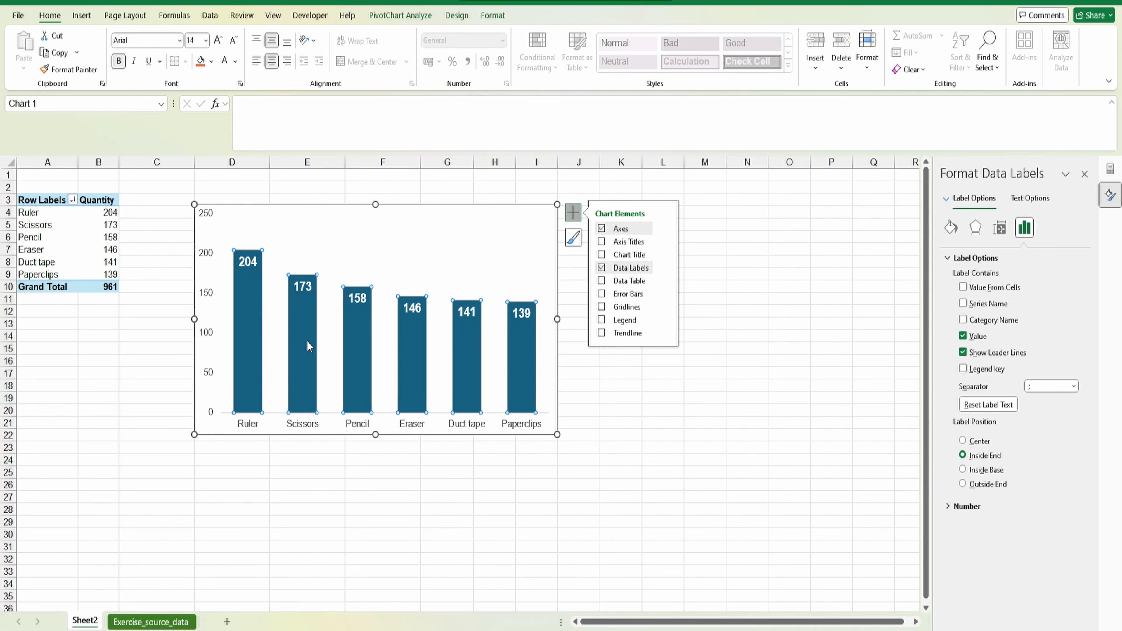
click(213, 62)
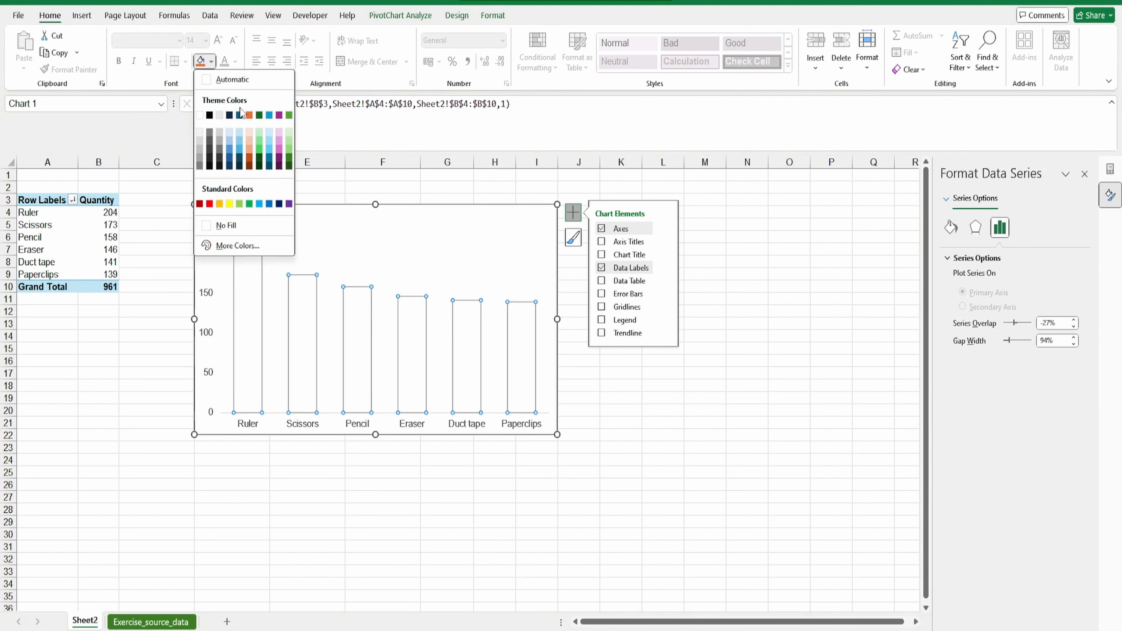
click(279, 204)
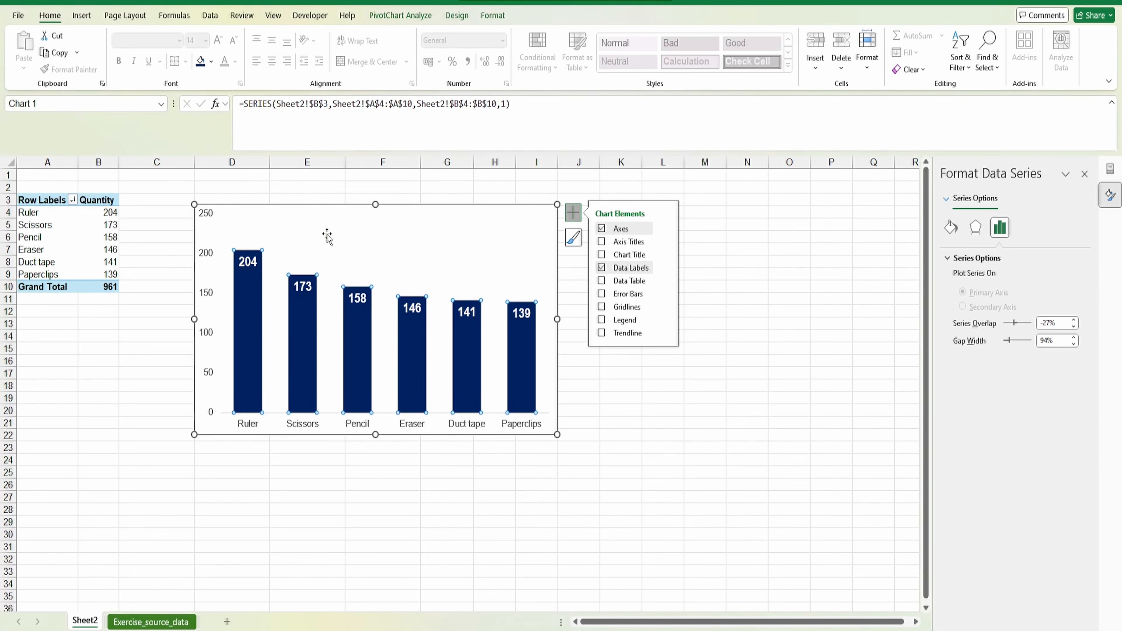
click(610, 396)
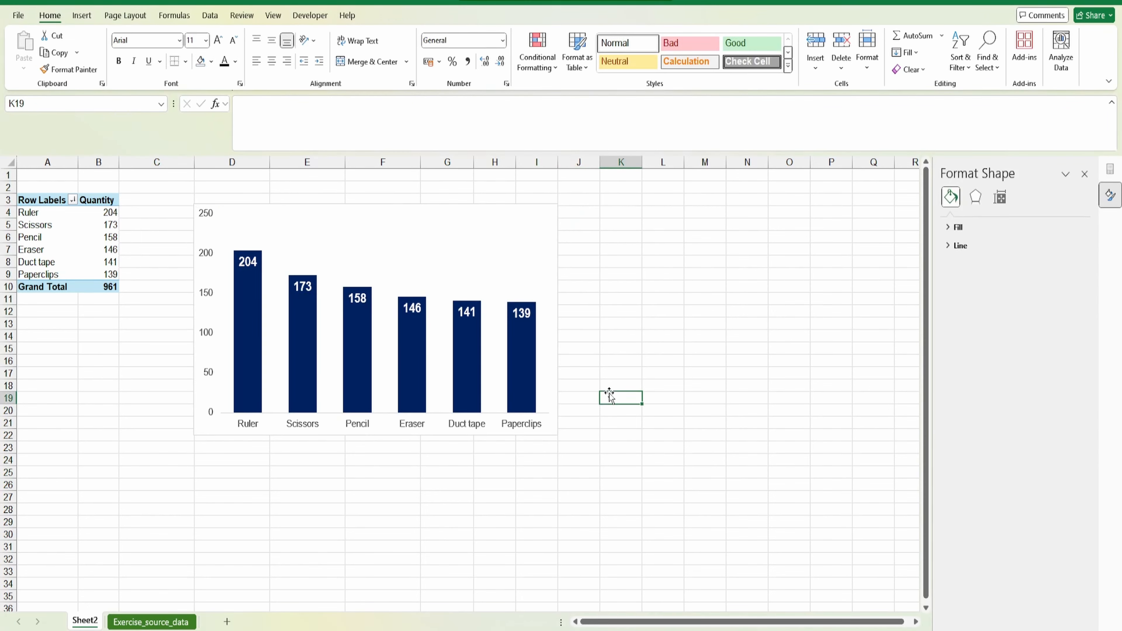
click(279, 207)
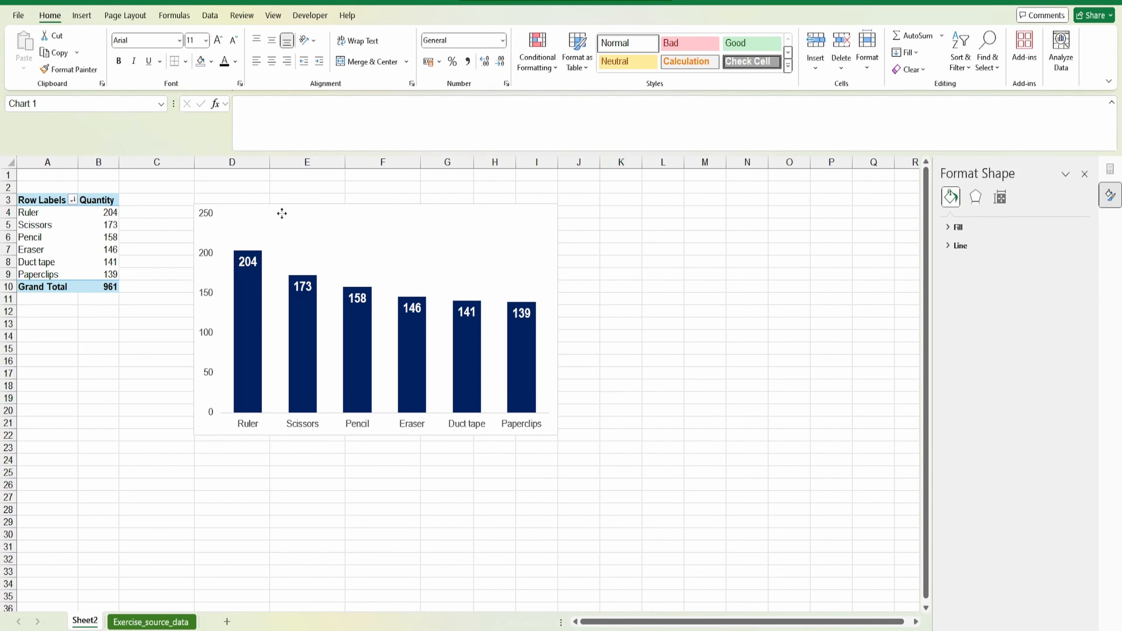
key(ctrl+z)
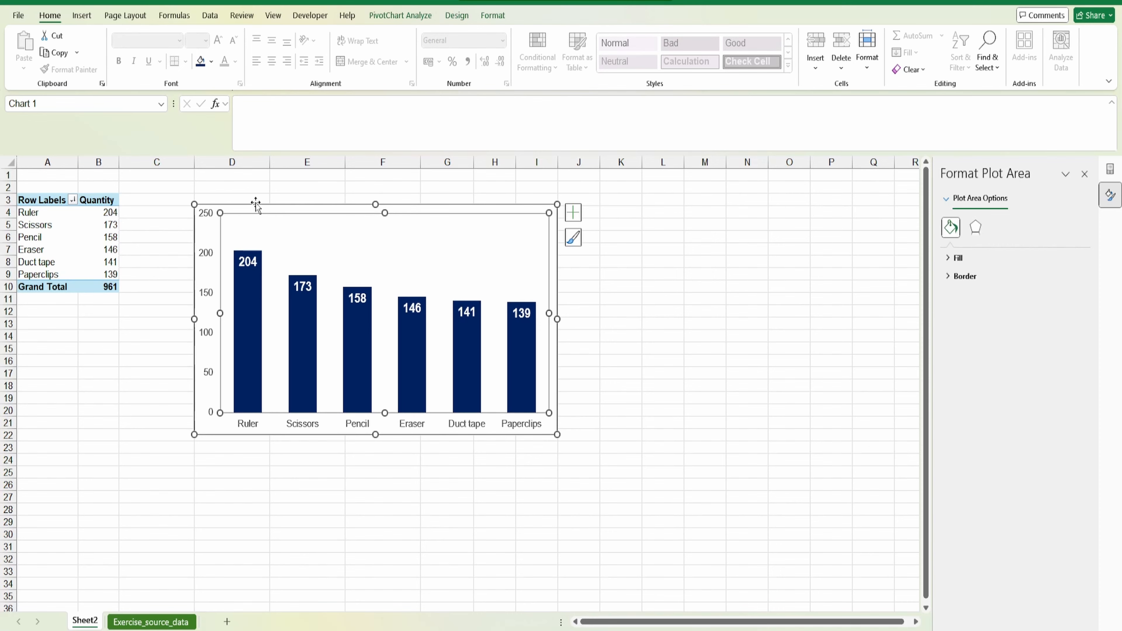
click(614, 348)
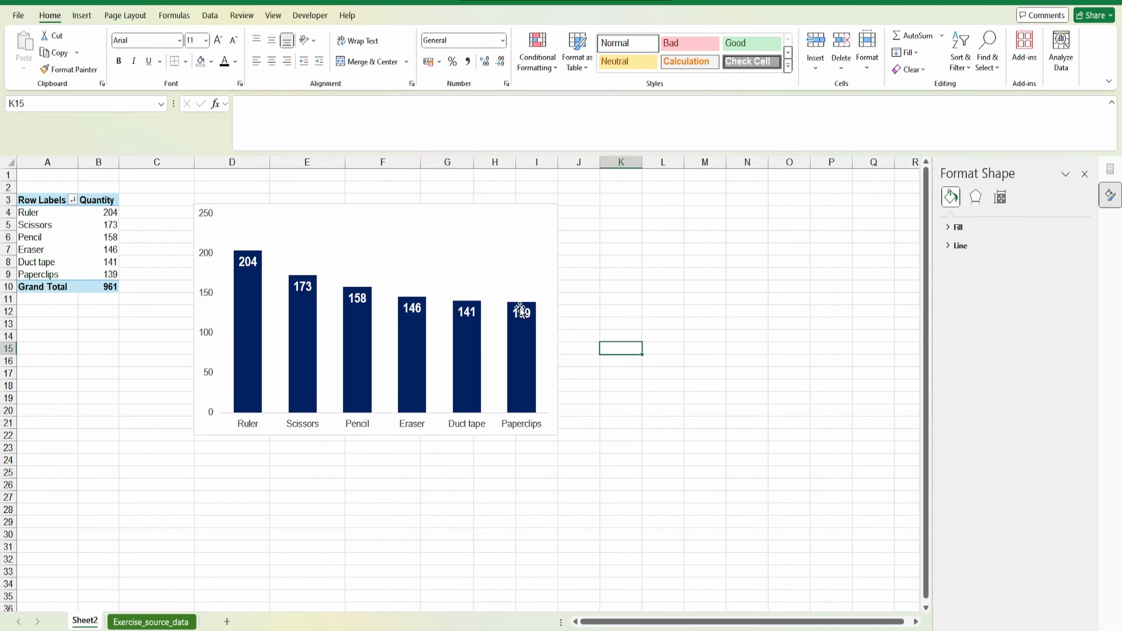
click(506, 214)
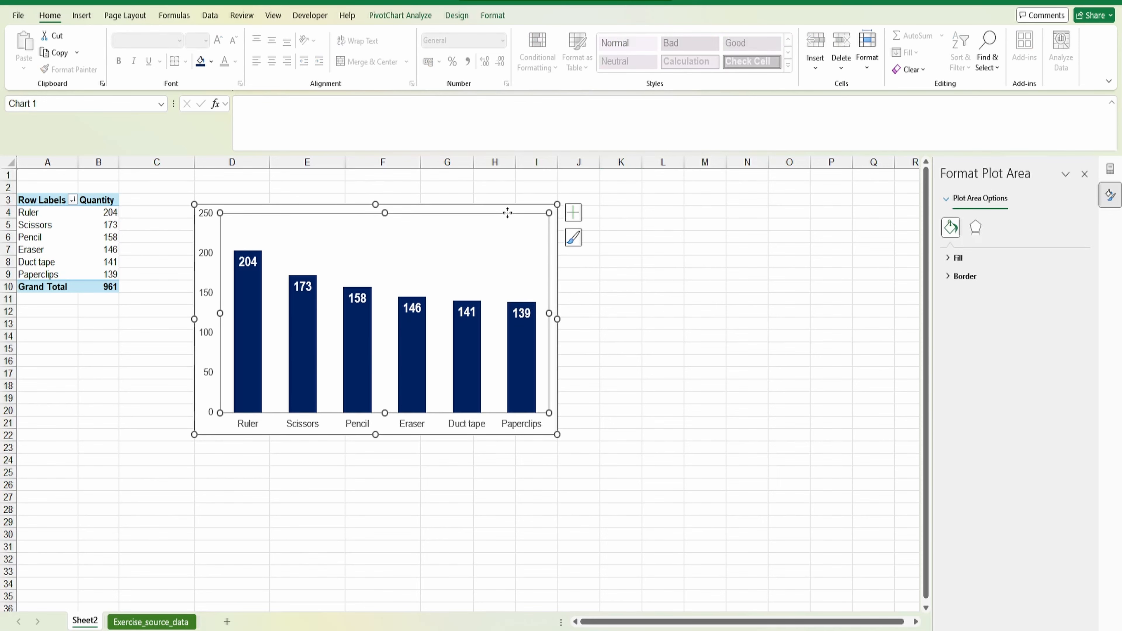
click(614, 273)
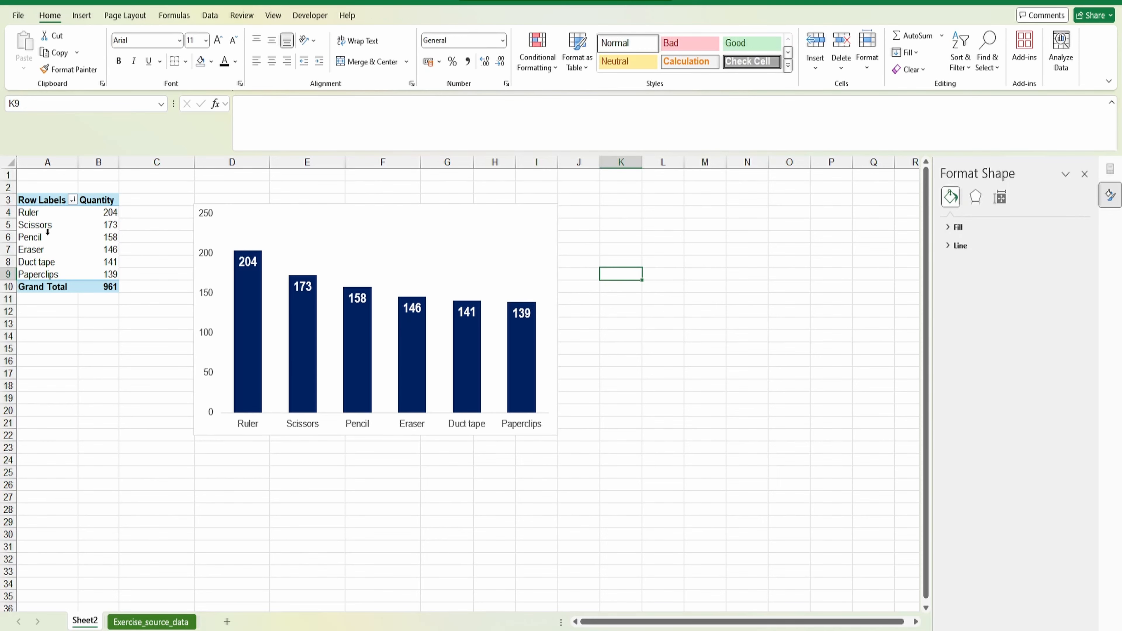
Show the PivotTable's field list and add the Continent field as a report filter
click(93, 228)
click(61, 229)
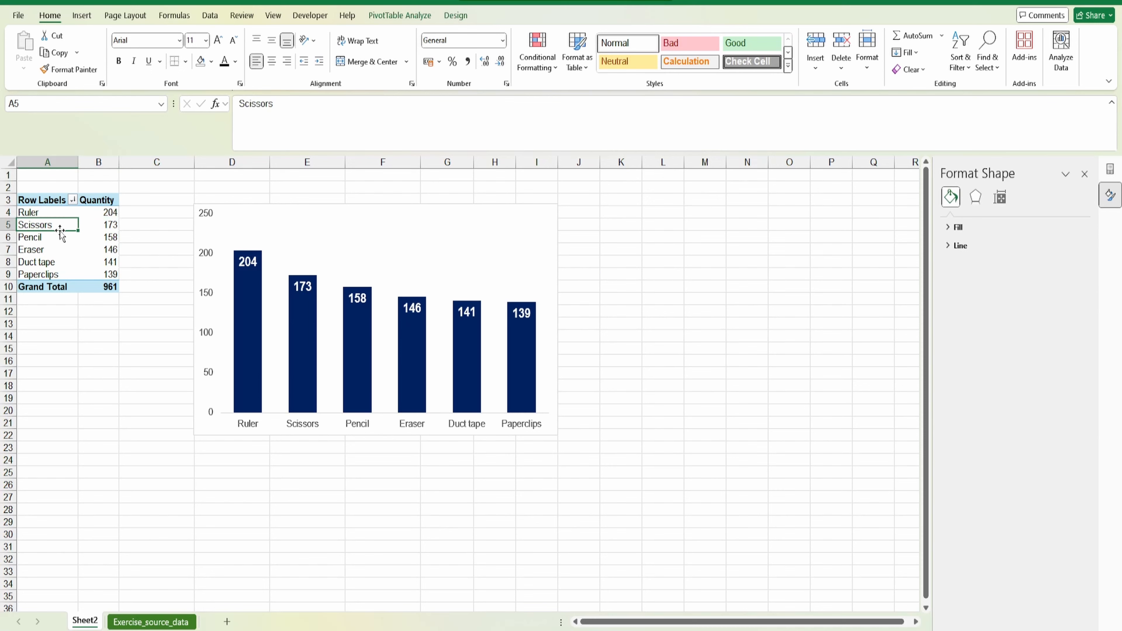
click(1110, 169)
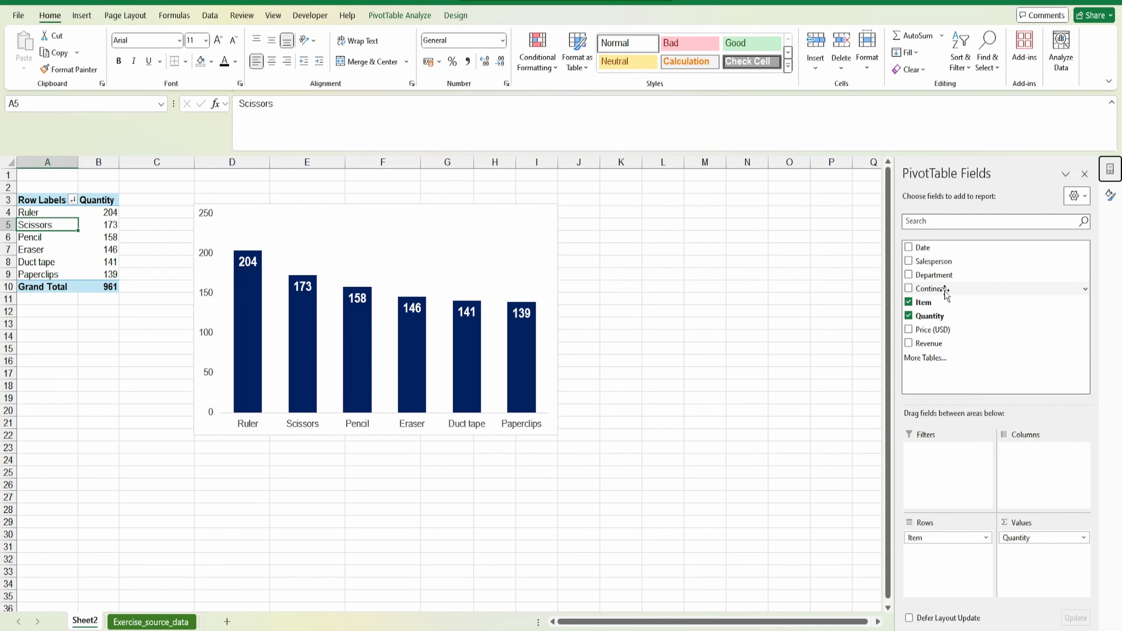
drag(945, 291, 954, 474)
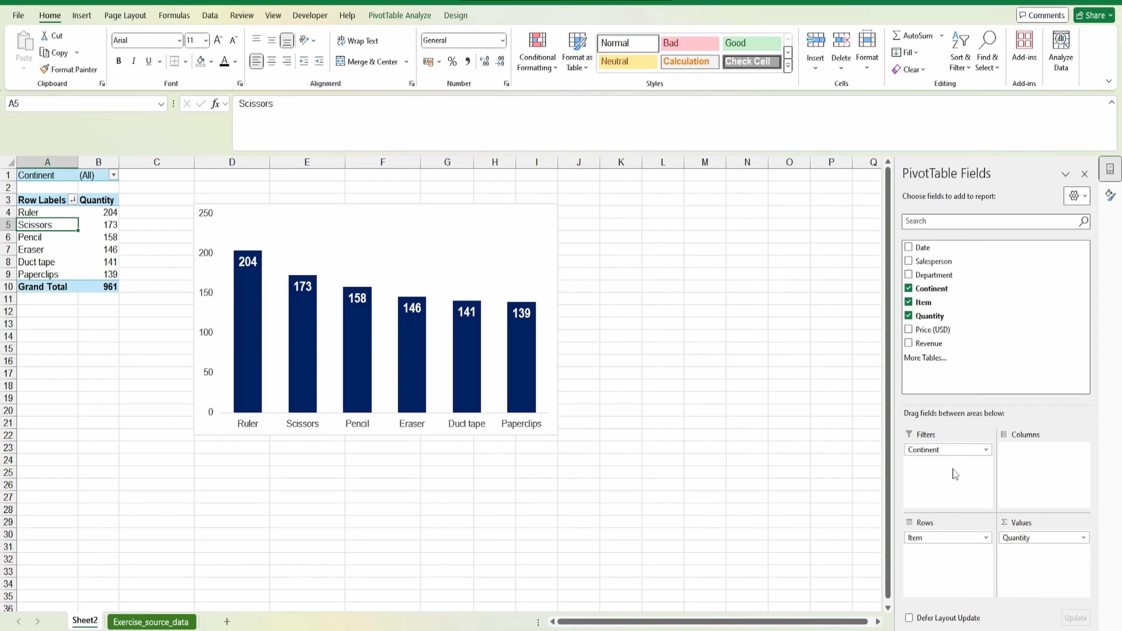
Filter the PivotTable by Continent with multiple selection enabled, keeping only Europe
drag(56, 178, 100, 173)
click(113, 176)
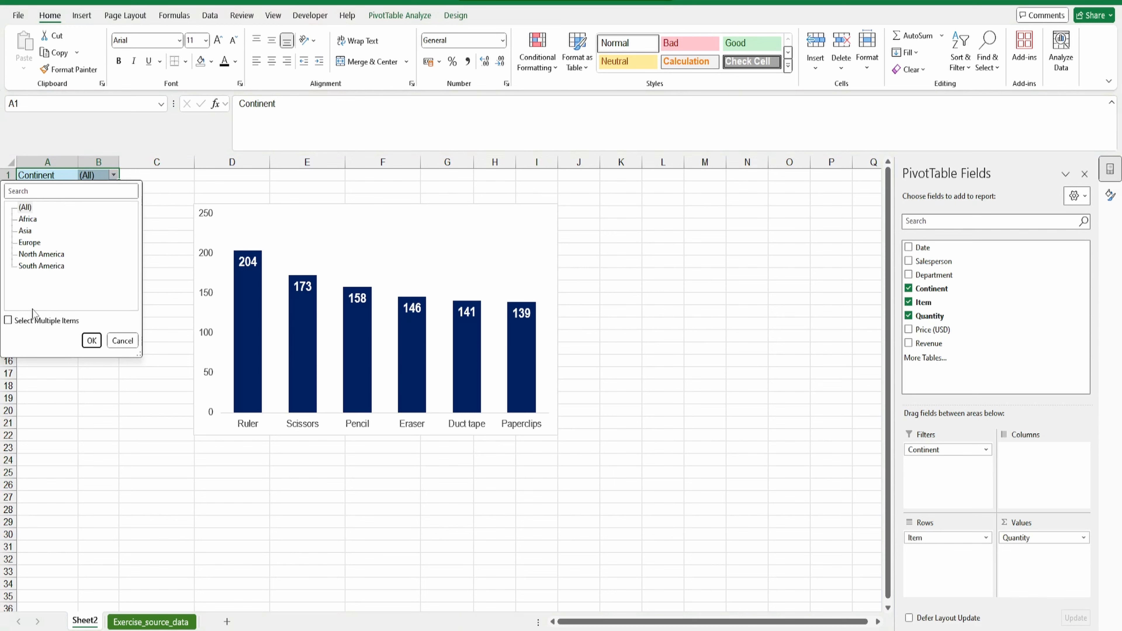
click(8, 320)
click(20, 231)
click(21, 207)
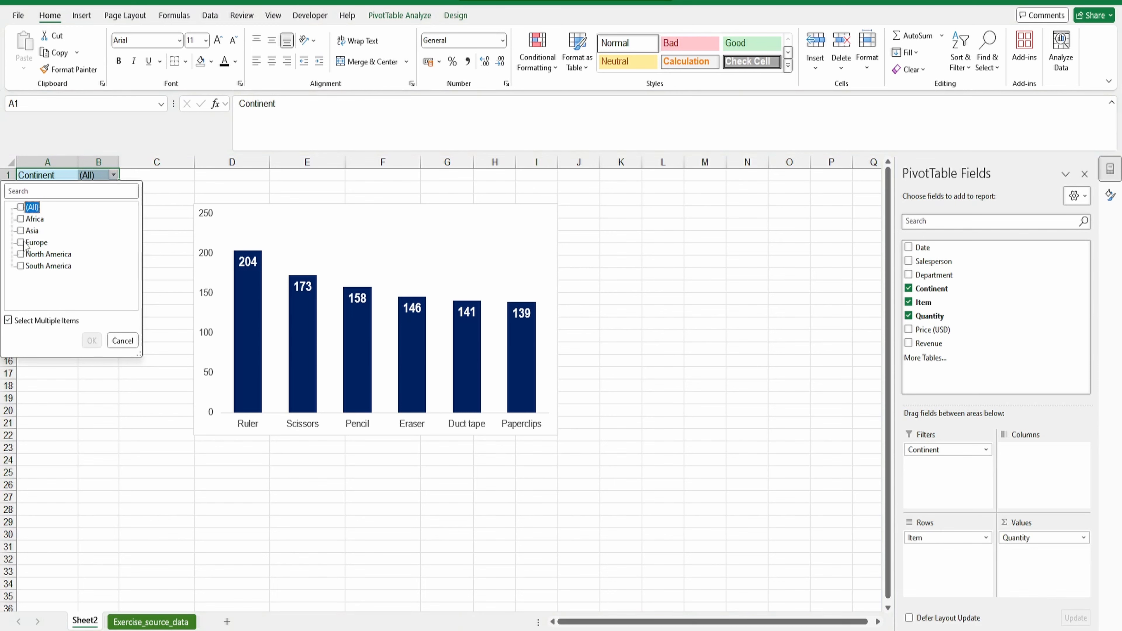
click(20, 242)
click(91, 341)
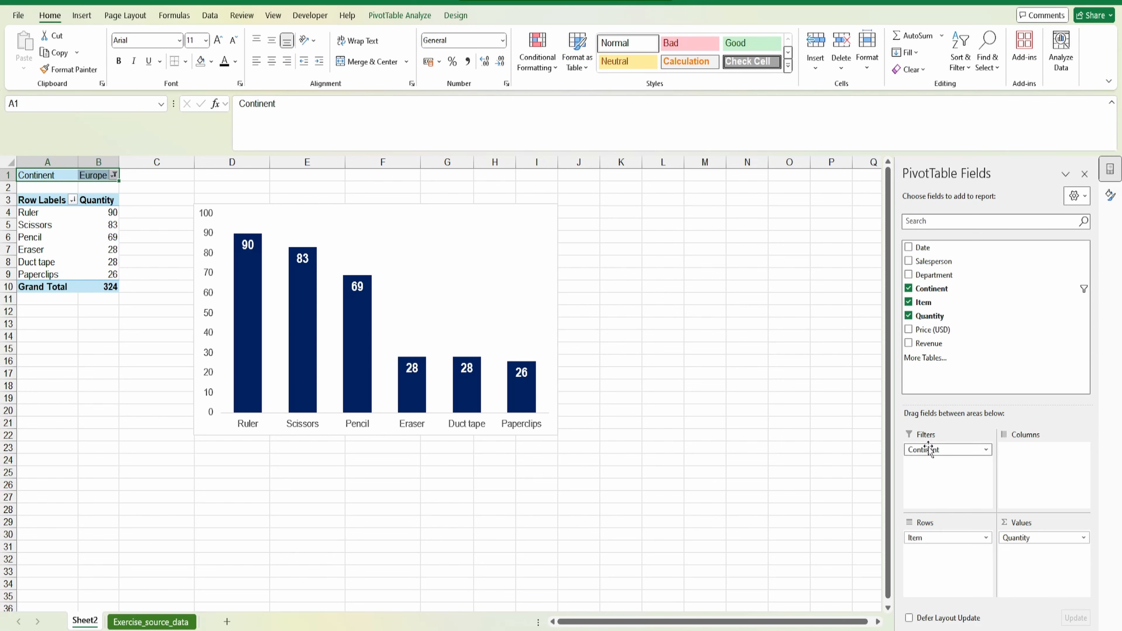
Replace the Continent report filter with a Continent slicer placed beside the chart, and clear the slicer's filter
drag(930, 448, 741, 394)
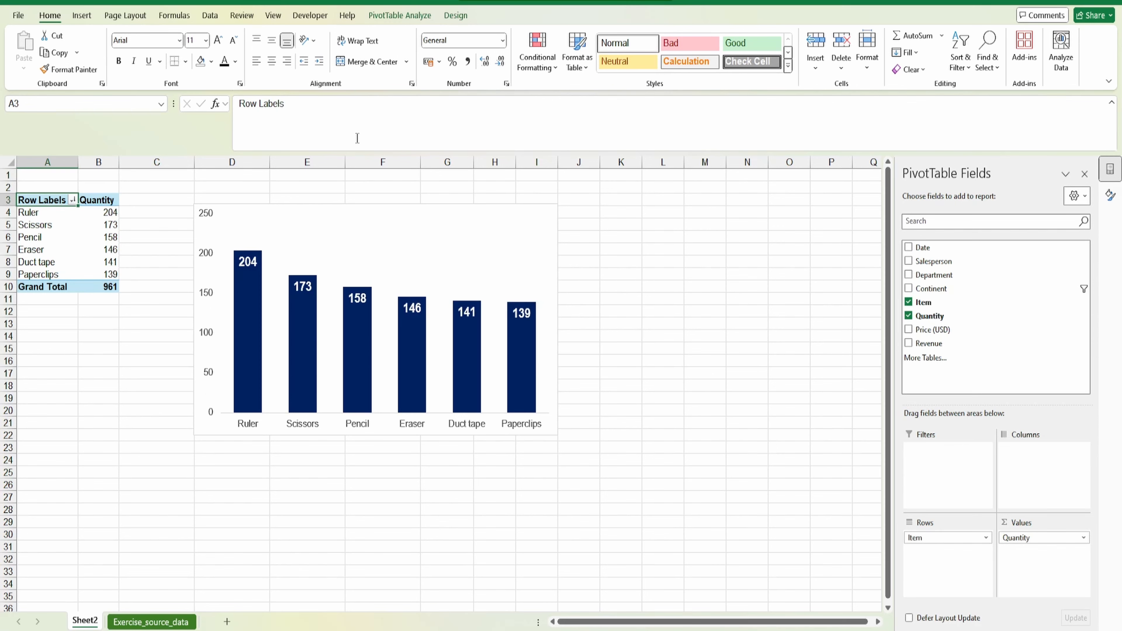
click(395, 16)
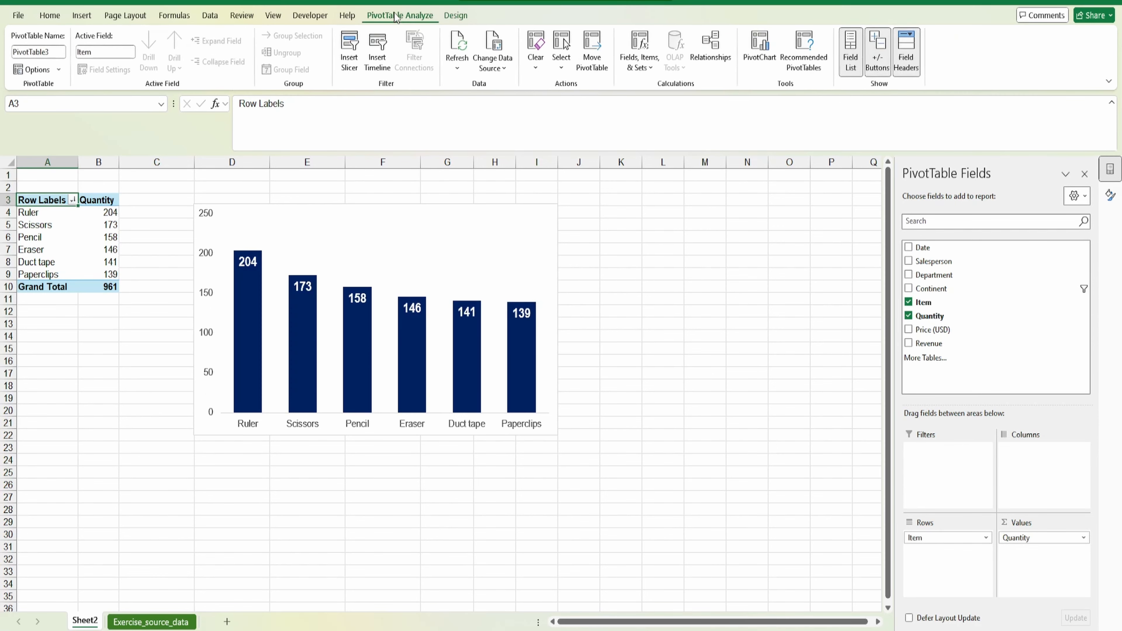
click(346, 61)
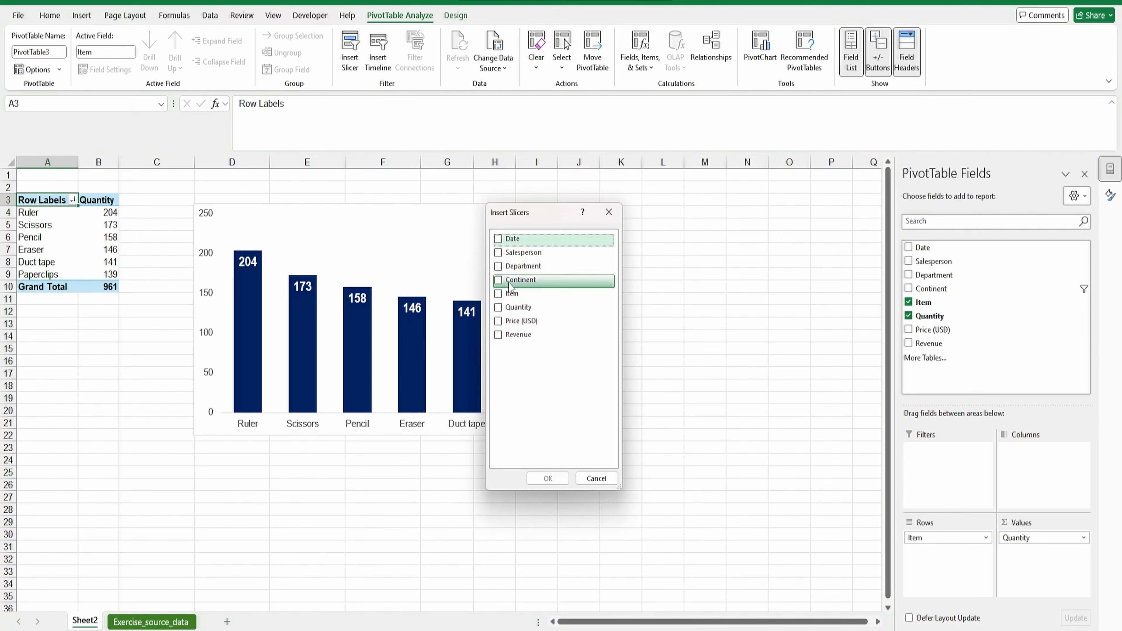
click(499, 280)
click(548, 478)
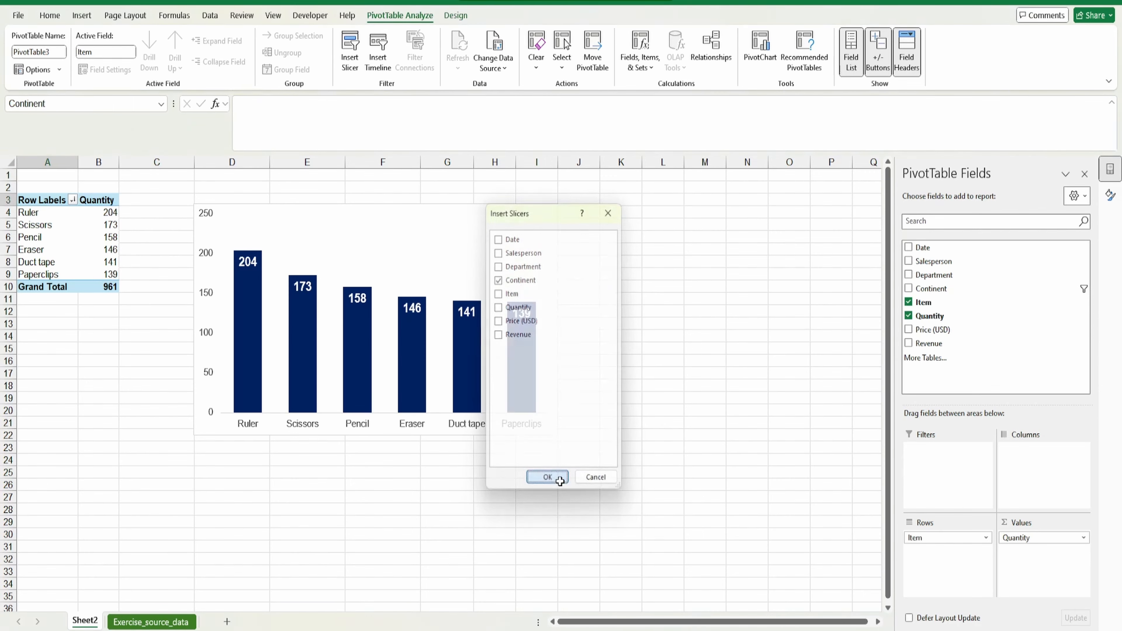
drag(423, 315, 585, 213)
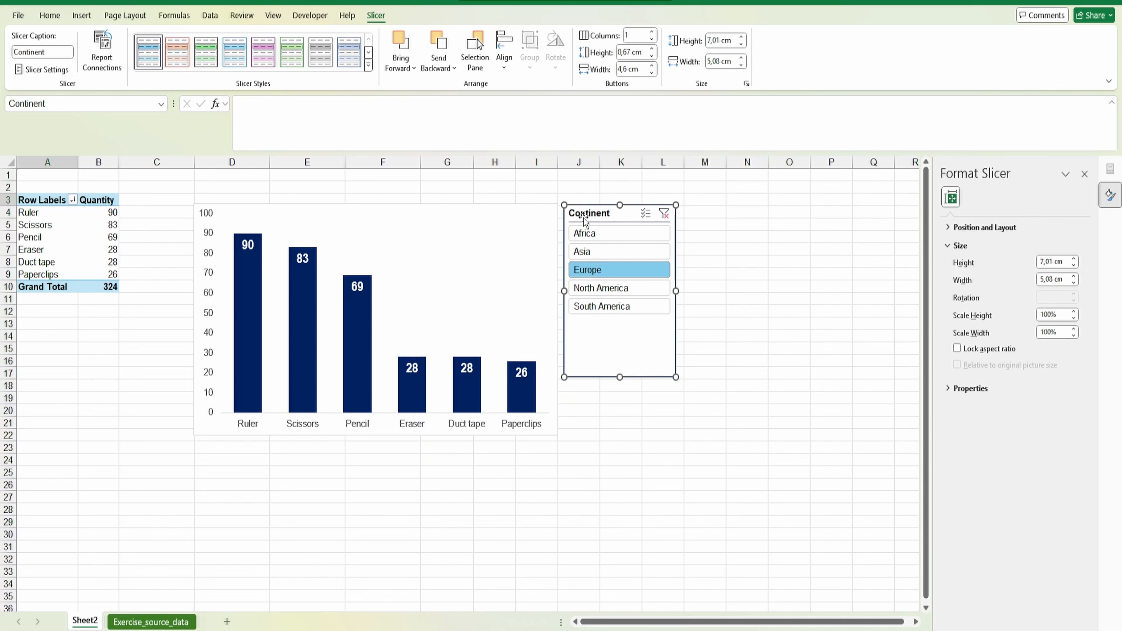
click(664, 215)
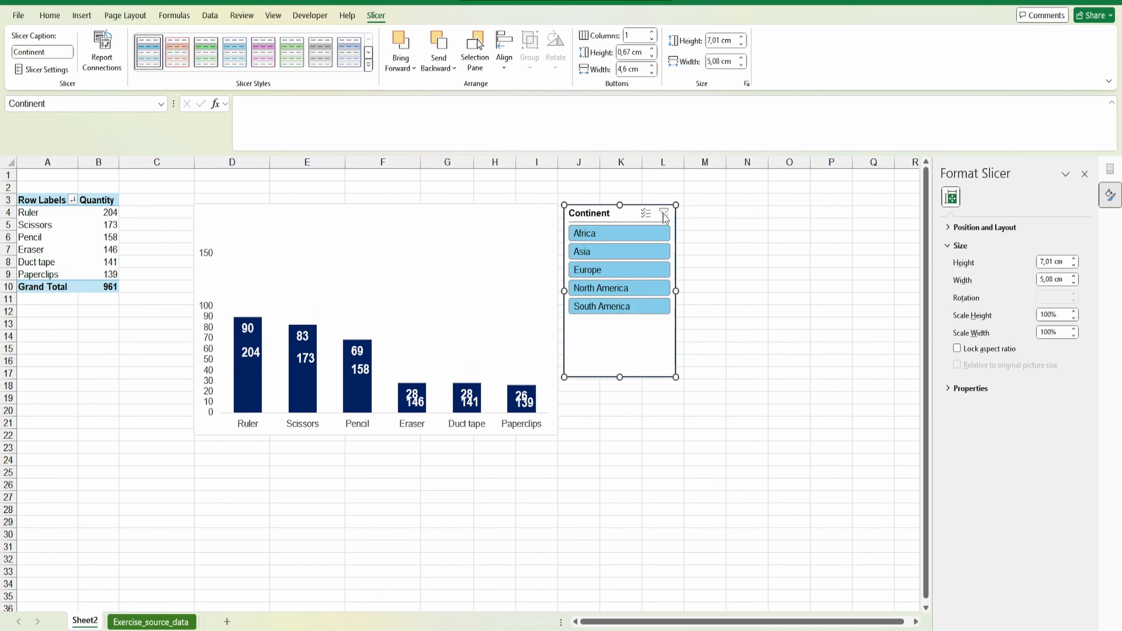
drag(581, 216, 576, 216)
Filter the PivotTable with the slicer by Asia, Europe, North America and South America, one at a time
click(589, 253)
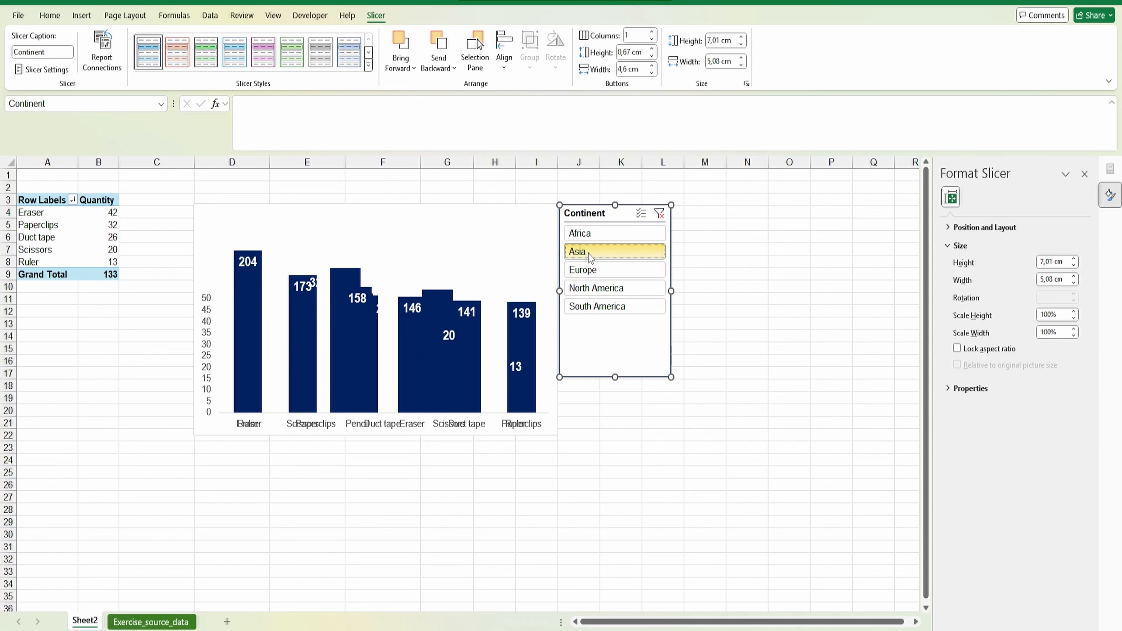
click(589, 269)
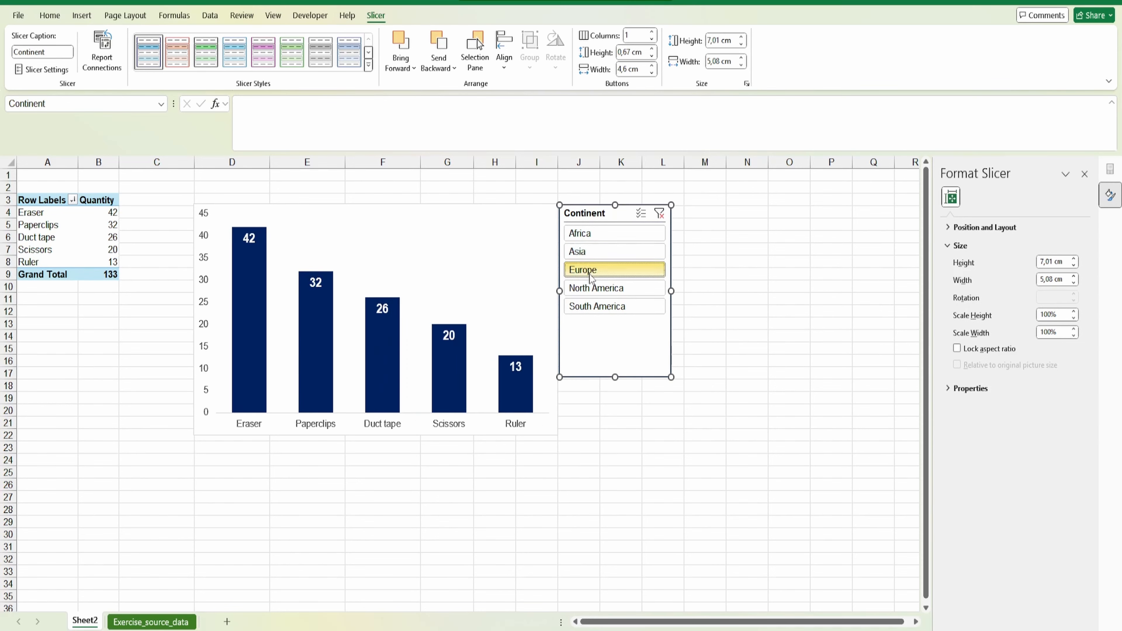
click(594, 289)
click(595, 307)
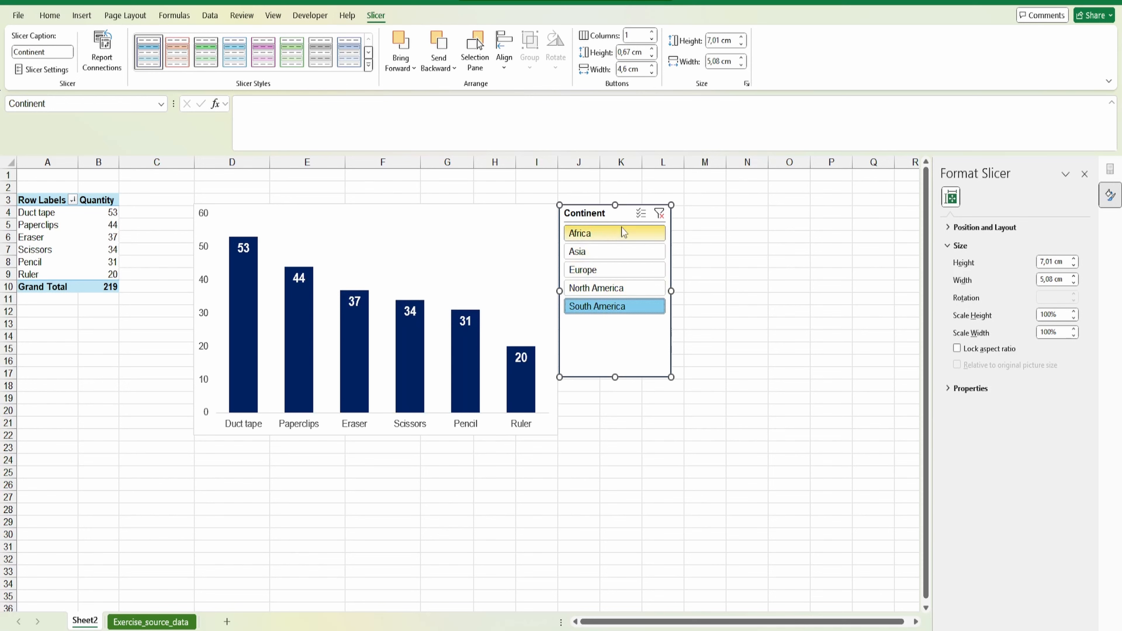
Enable multi-select in the Continent slicer, try adding Europe, Asia and Africa, then clear the filter and align the slicer with the chart
click(641, 213)
click(614, 269)
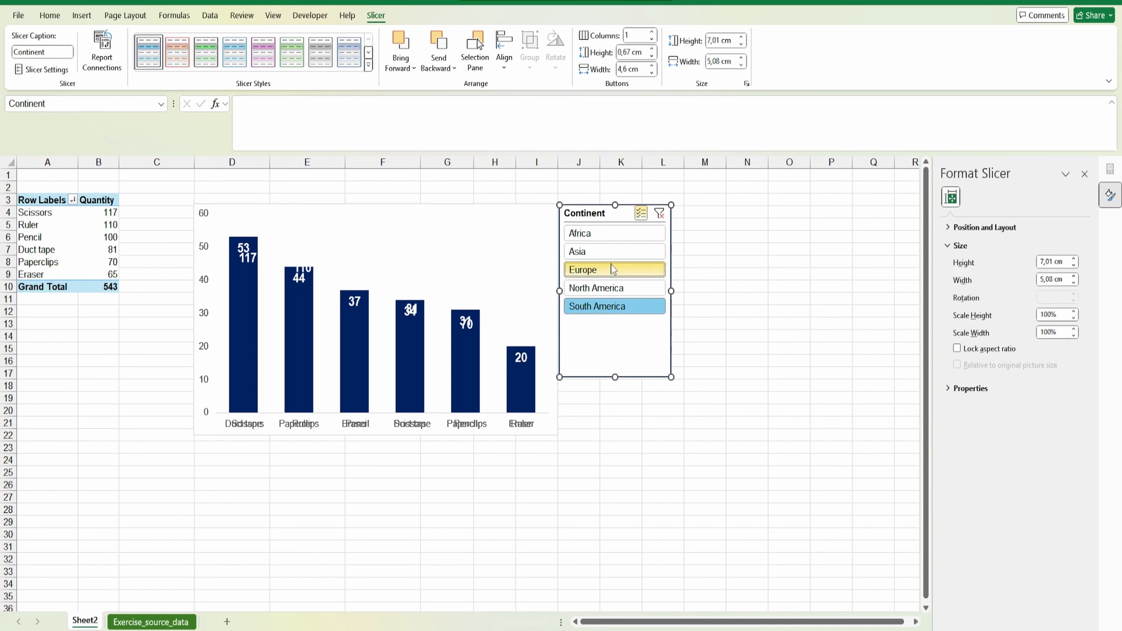
click(644, 251)
click(639, 232)
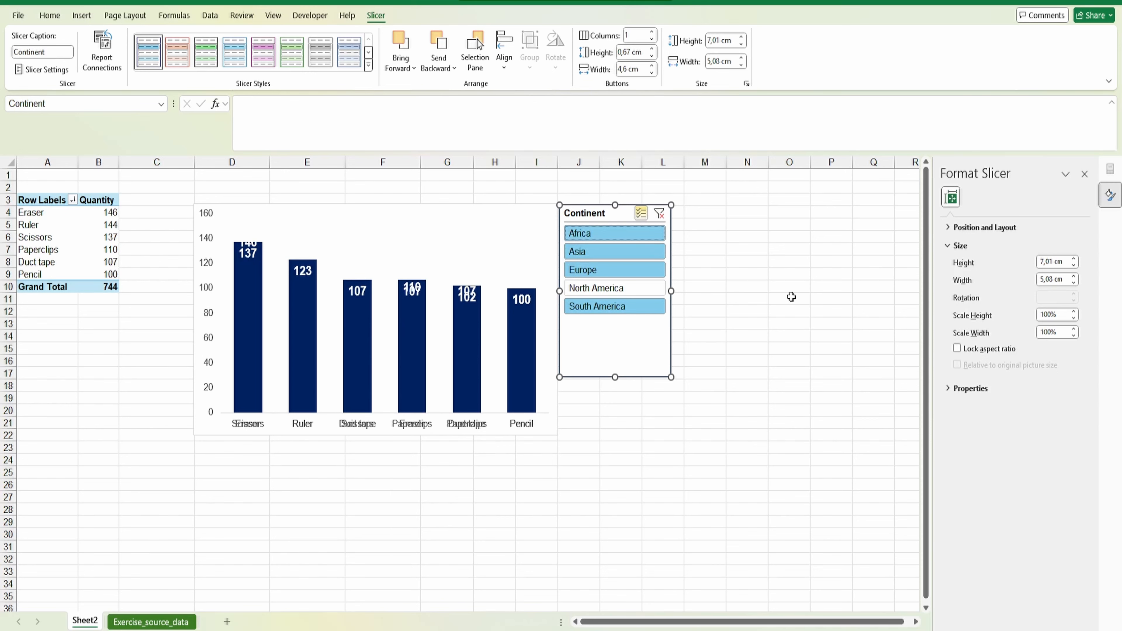
click(659, 214)
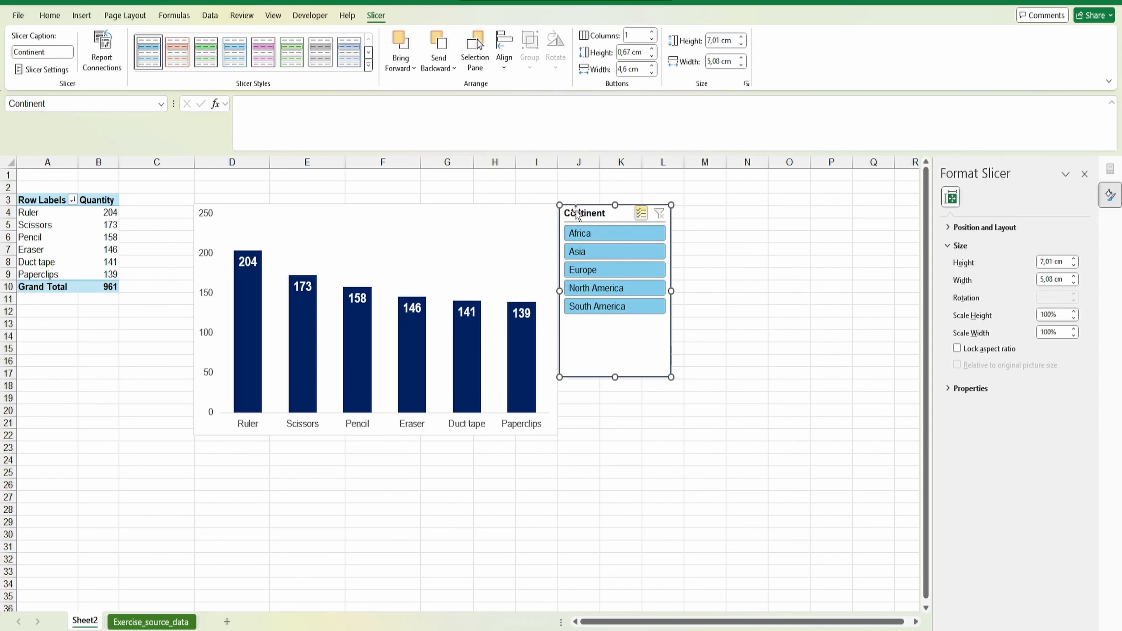
drag(575, 207, 574, 206)
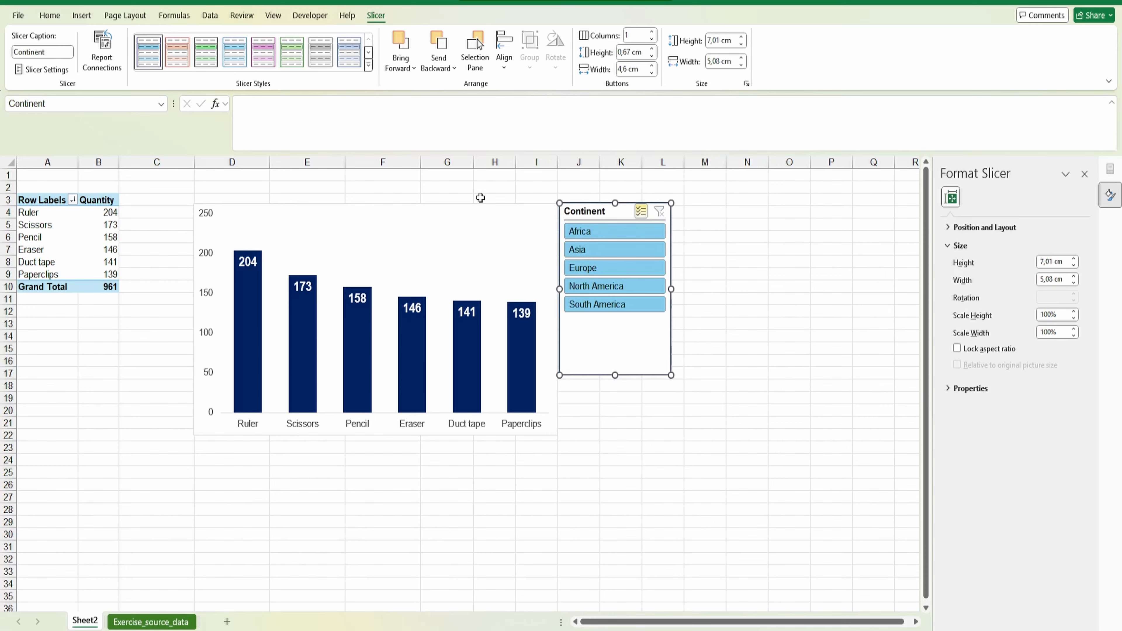
Turn off the PivotTable's grand totals for rows and columns
click(103, 257)
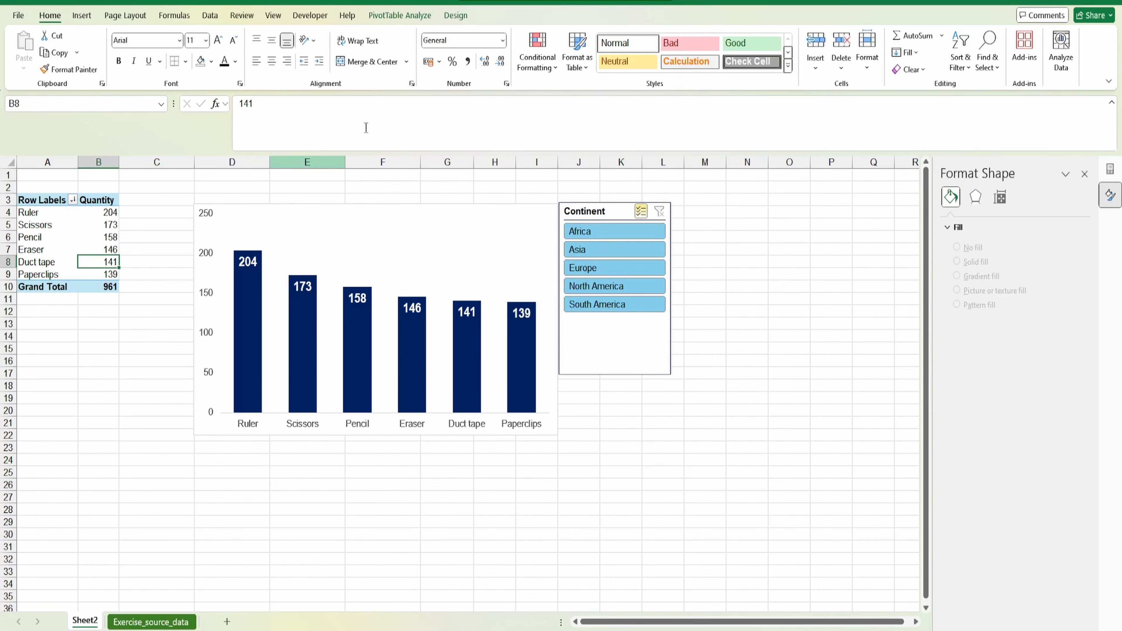
click(408, 19)
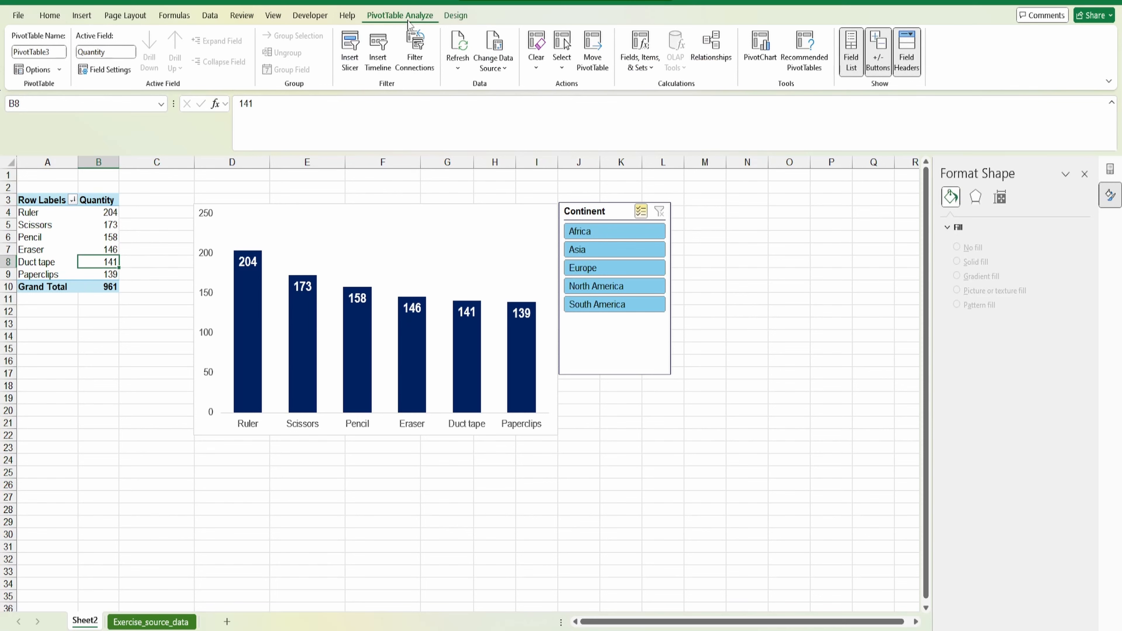
click(454, 16)
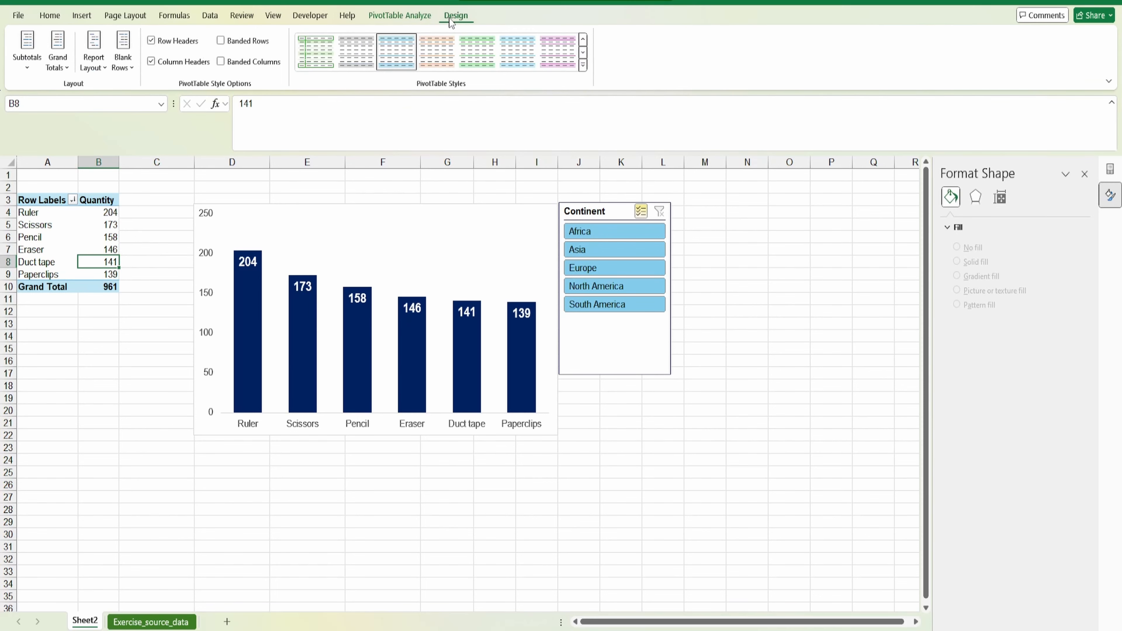
click(61, 70)
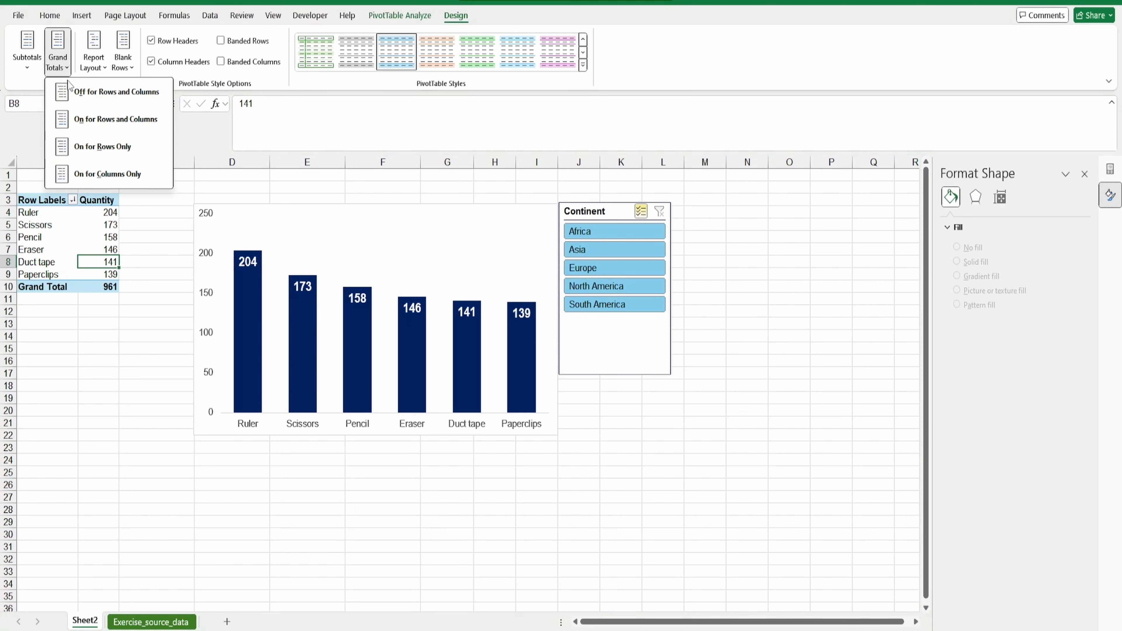
click(82, 98)
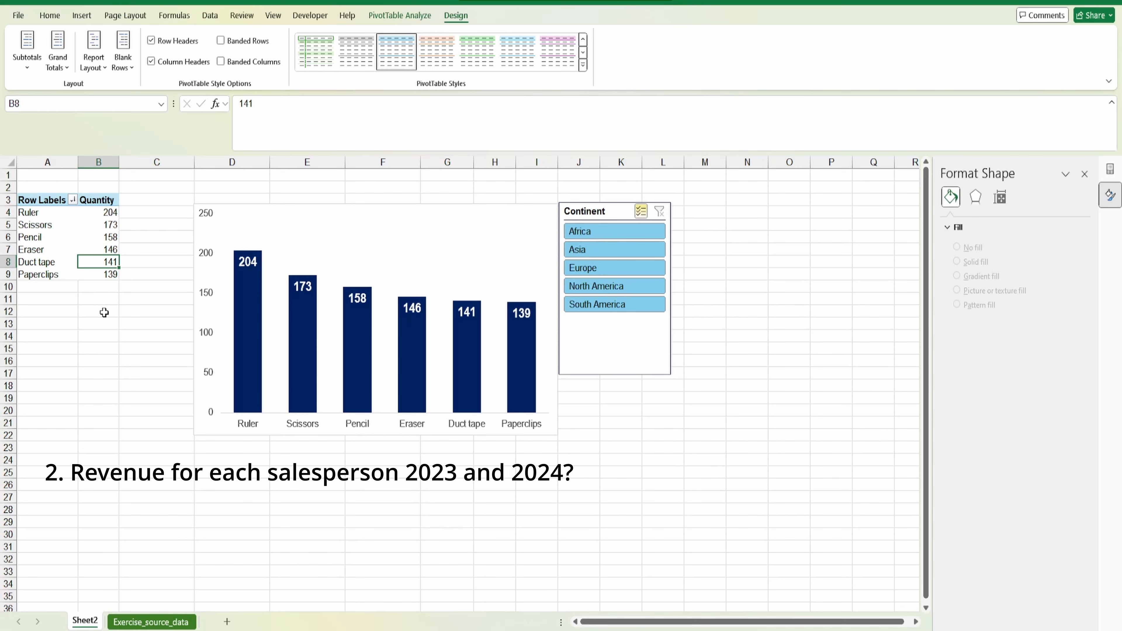
Show the PivotTable field list and copy the PivotTable in A3:B9 to cell C31 below the chart
click(1109, 169)
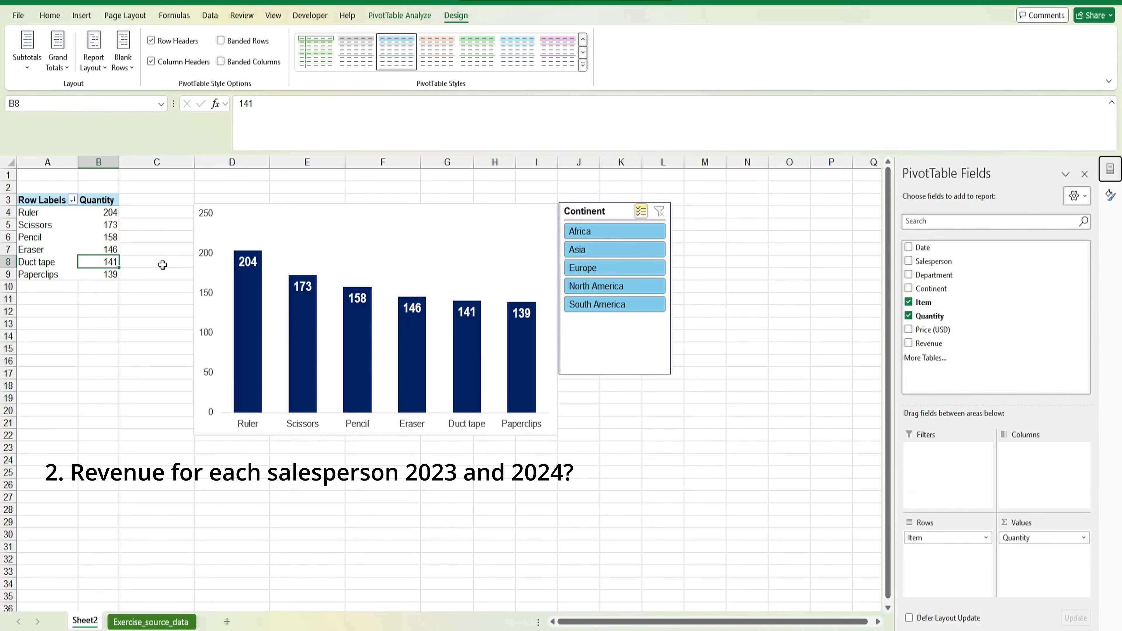
mouse_move(90, 279)
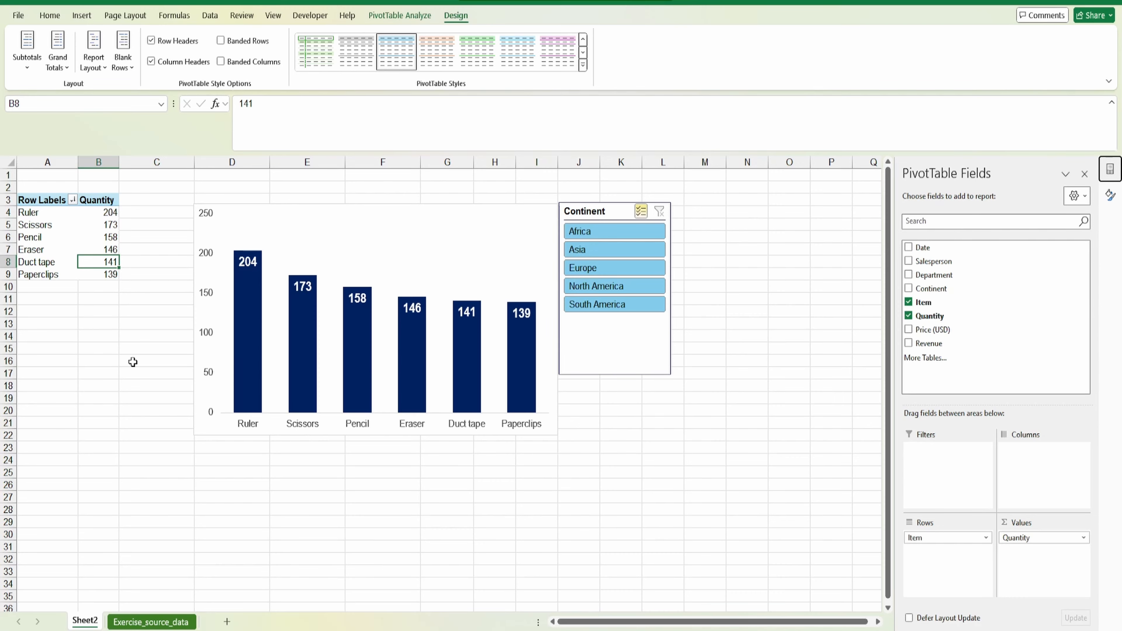
scroll(133, 365, down, 2)
scroll(96, 493, up, 2)
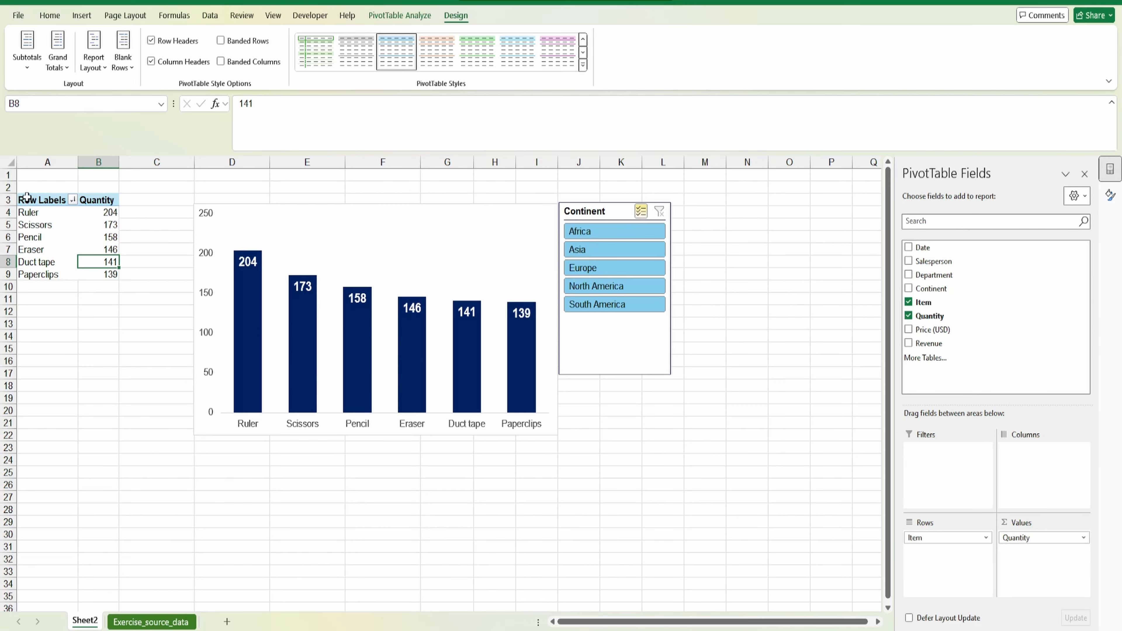
drag(30, 198, 108, 270)
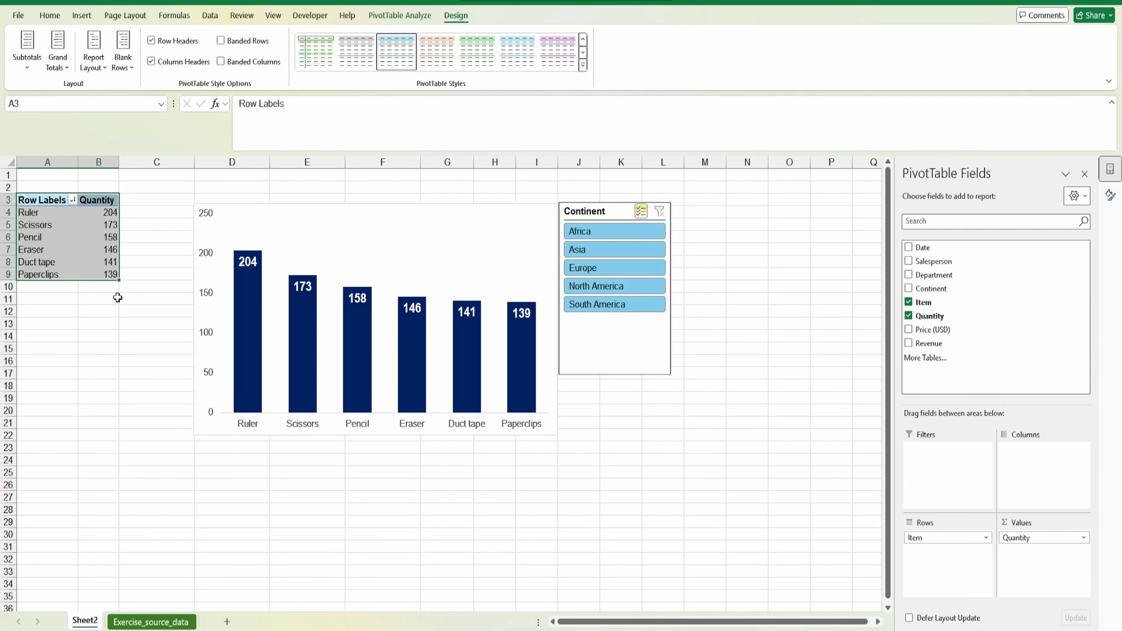
key(ctrl+c)
scroll(157, 382, down, 2)
scroll(157, 383, down, 1)
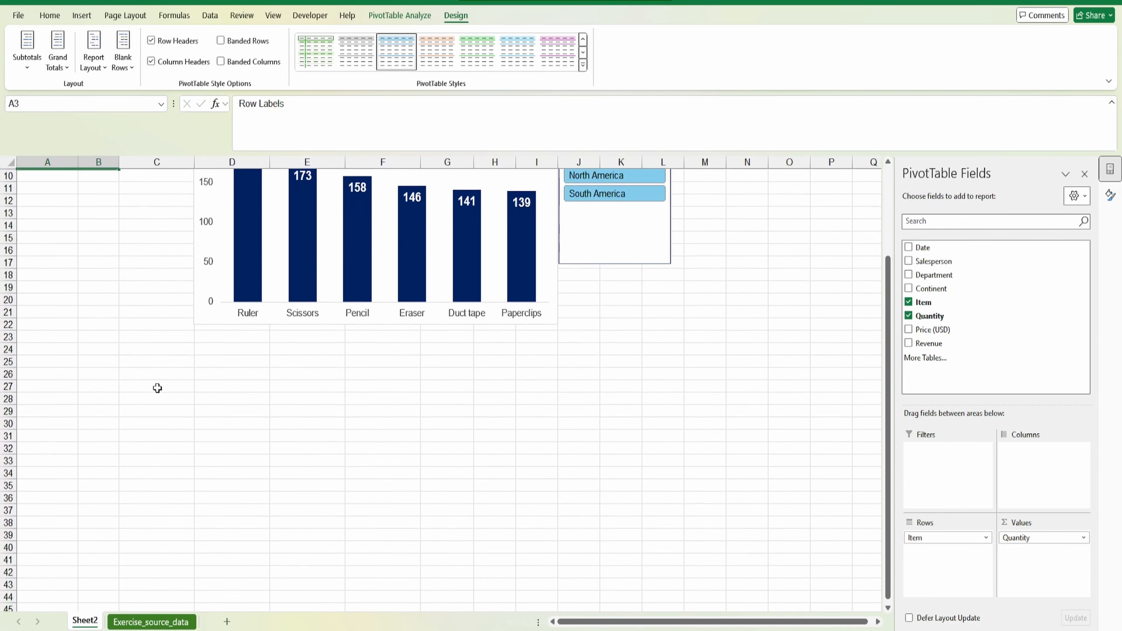
click(150, 435)
key(ctrl+v)
Replace Item and Quantity in the copied PivotTable with Salesperson as rows and Revenue as values
drag(945, 537, 828, 533)
drag(1016, 539, 814, 499)
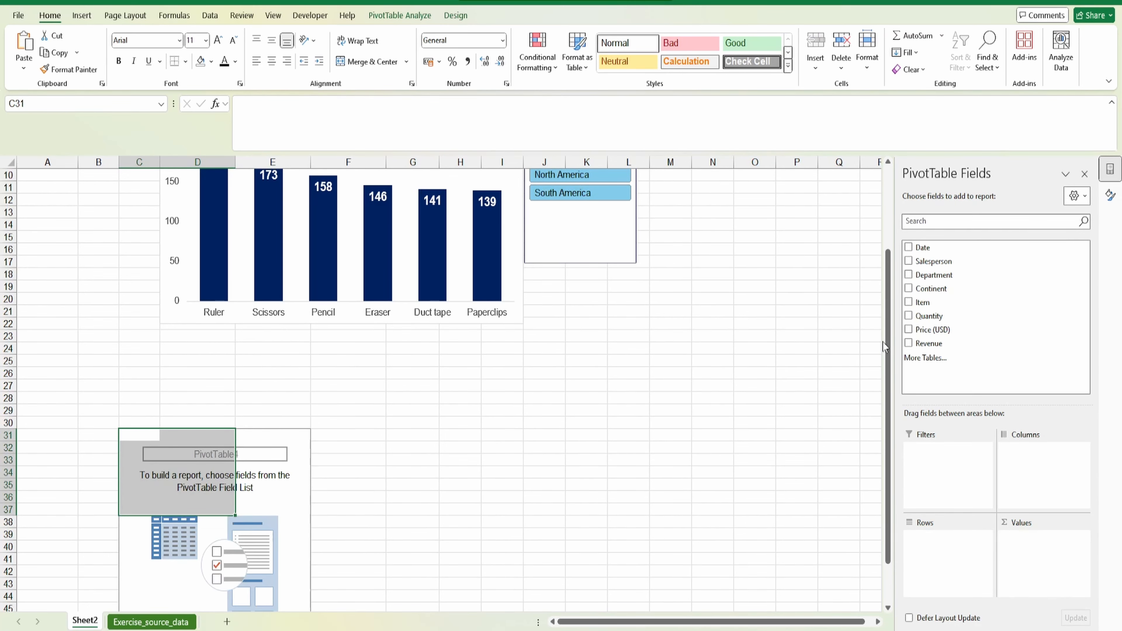
scroll(866, 305, down, 1)
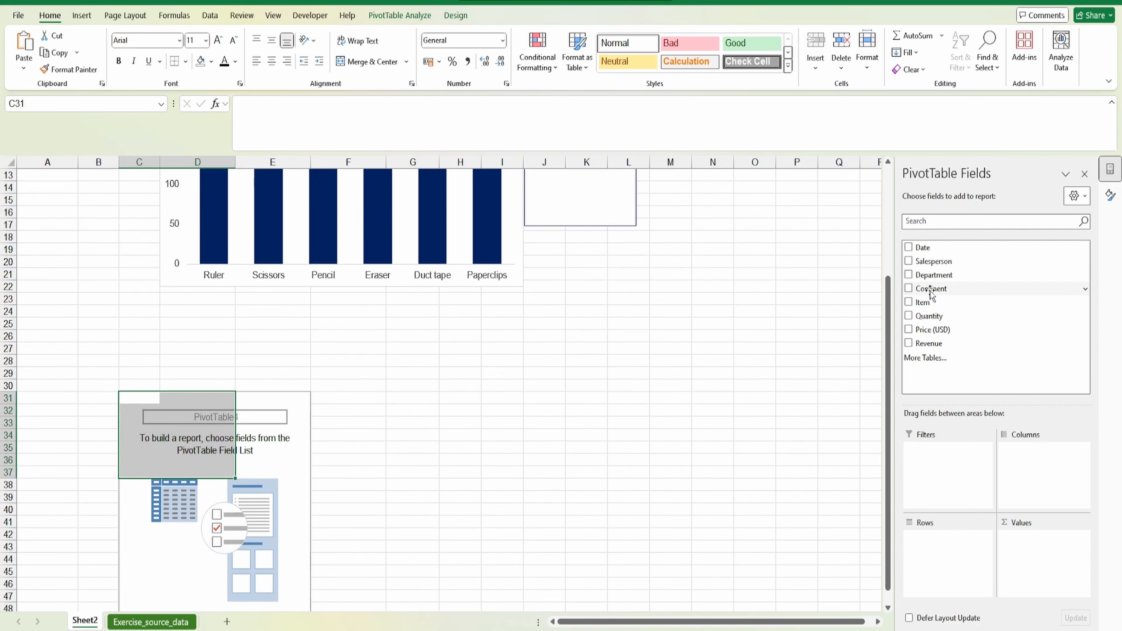
drag(935, 264, 940, 537)
scroll(780, 367, down, 1)
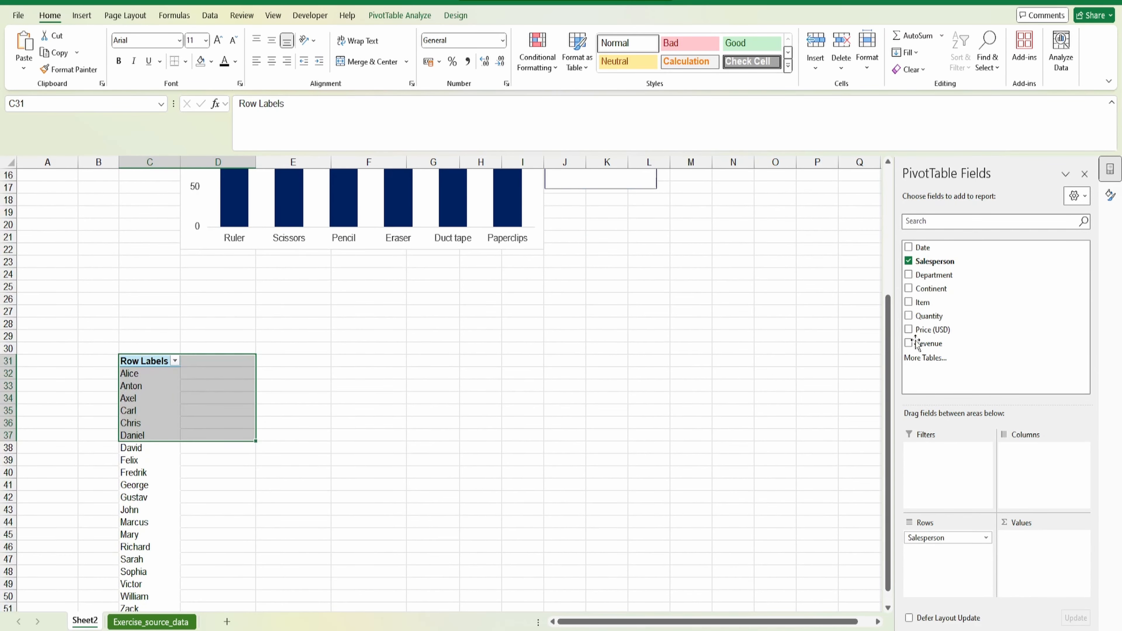
drag(917, 345, 1032, 544)
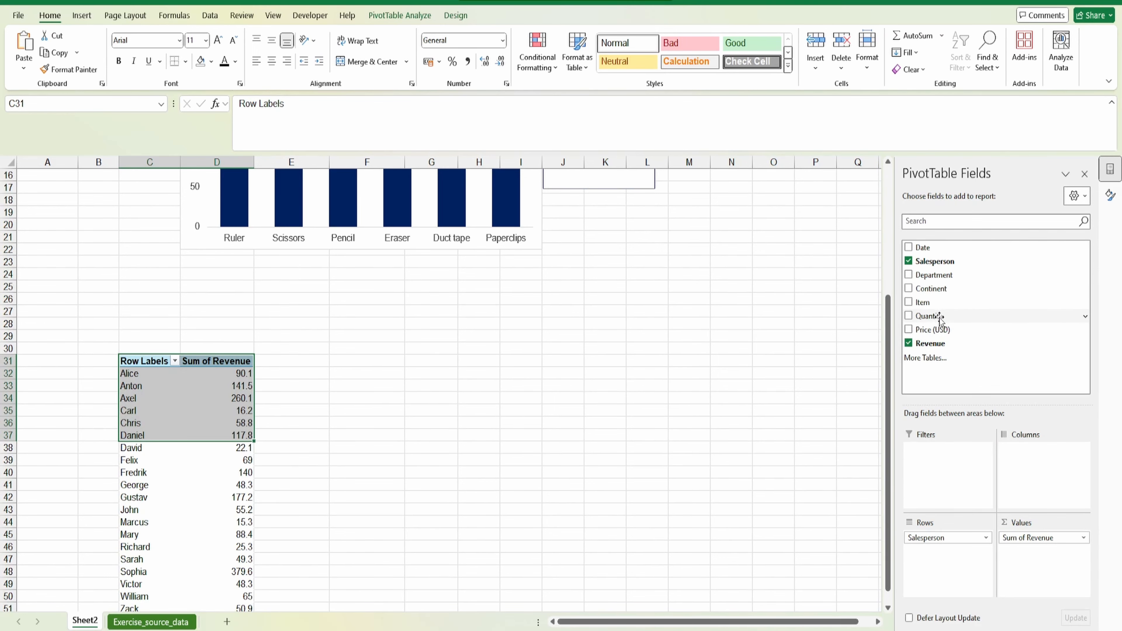
Add the Date field to the columns and remove its quarter, month and date levels, keeping only Years
drag(932, 248, 1032, 450)
scroll(535, 381, down, 1)
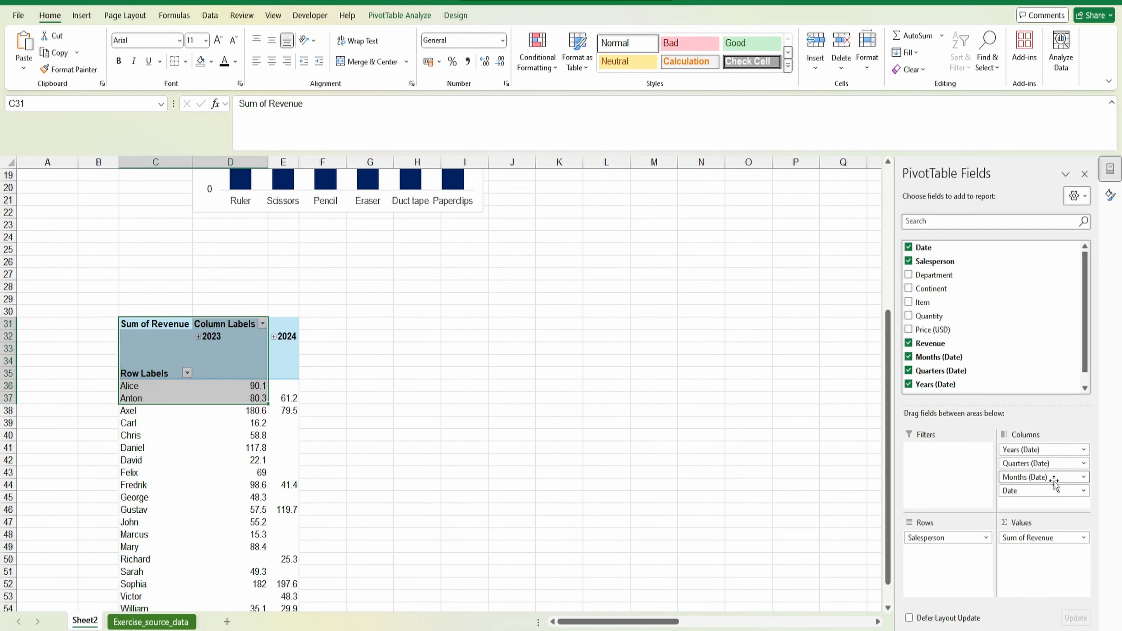
drag(1055, 482, 810, 449)
drag(1012, 477, 744, 449)
drag(1005, 463, 879, 464)
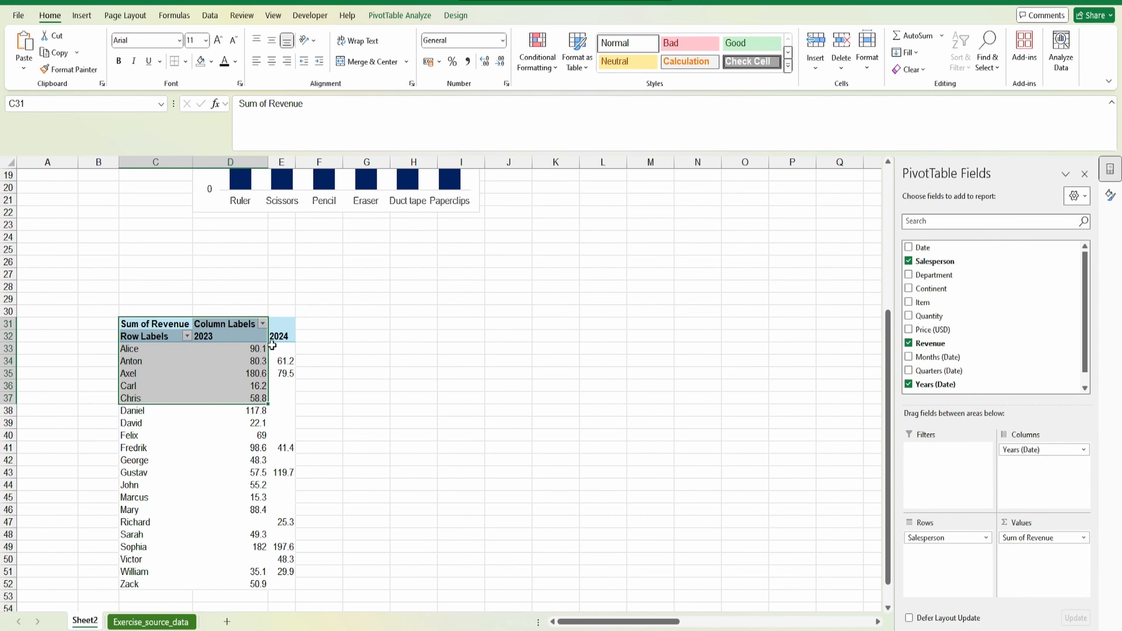
Sort the salespeople by their 2023 revenue from largest to smallest
scroll(249, 357, down, 1)
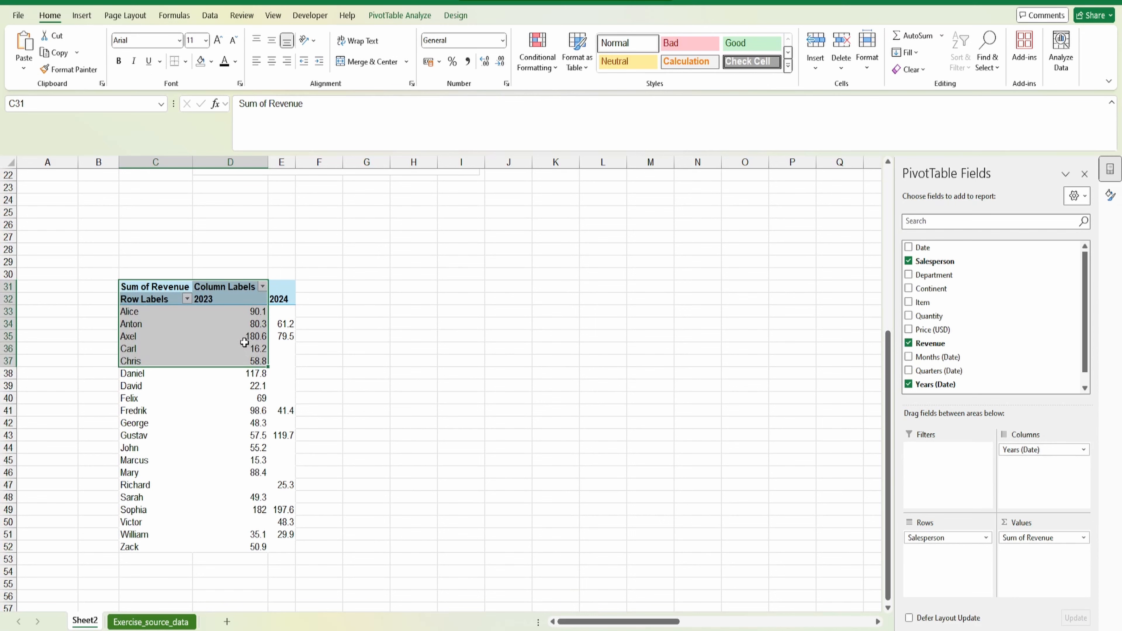
click(246, 312)
right_click(247, 312)
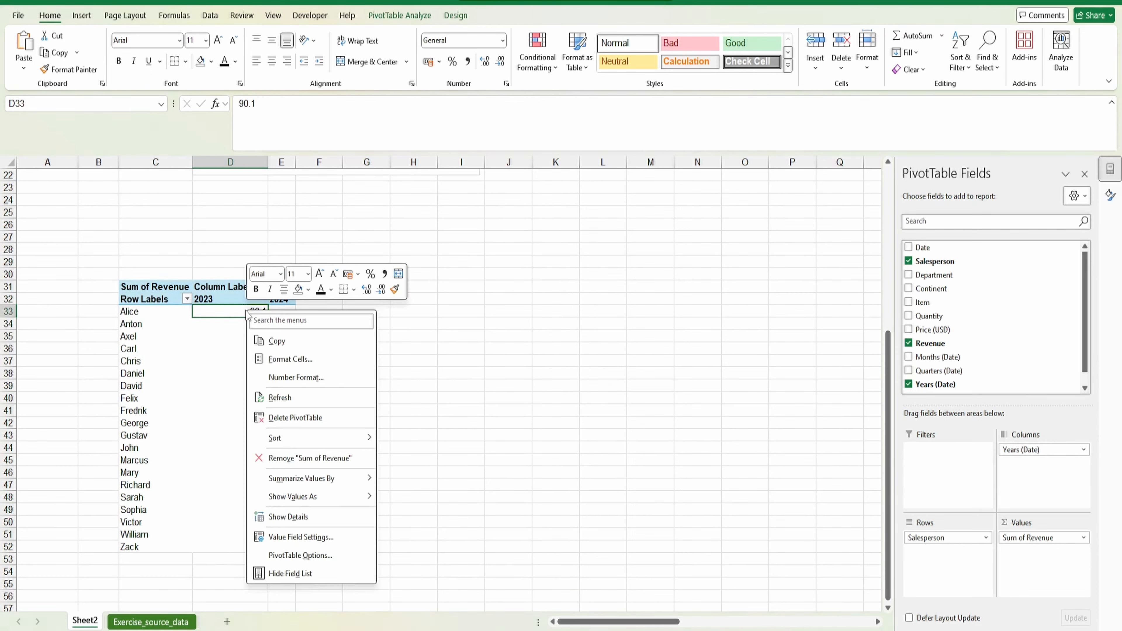
mouse_move(313, 438)
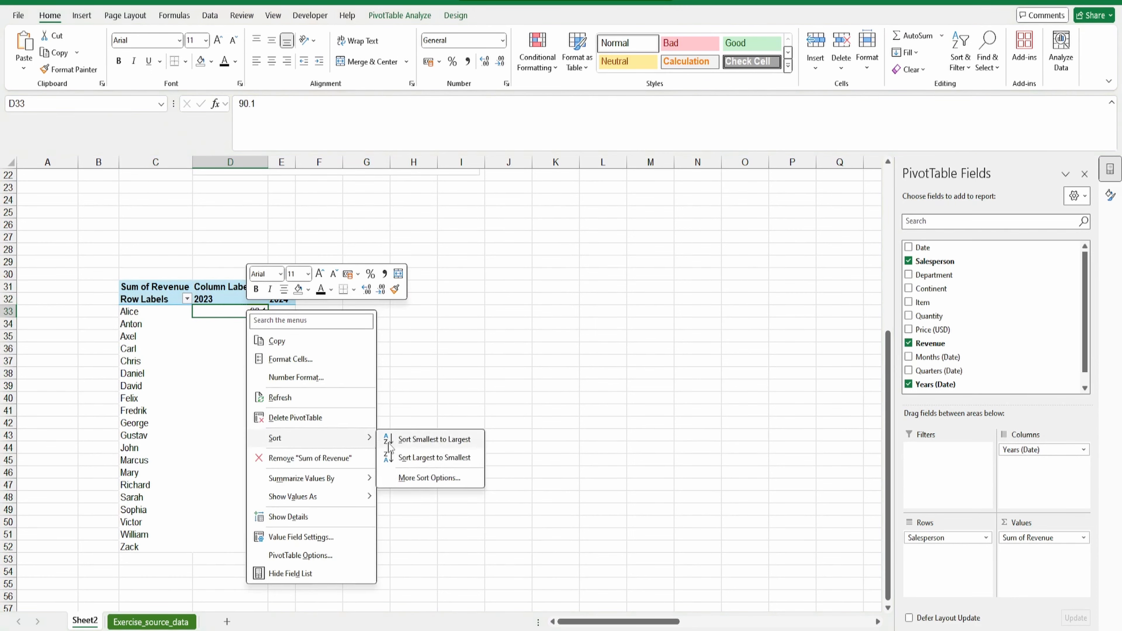
click(431, 457)
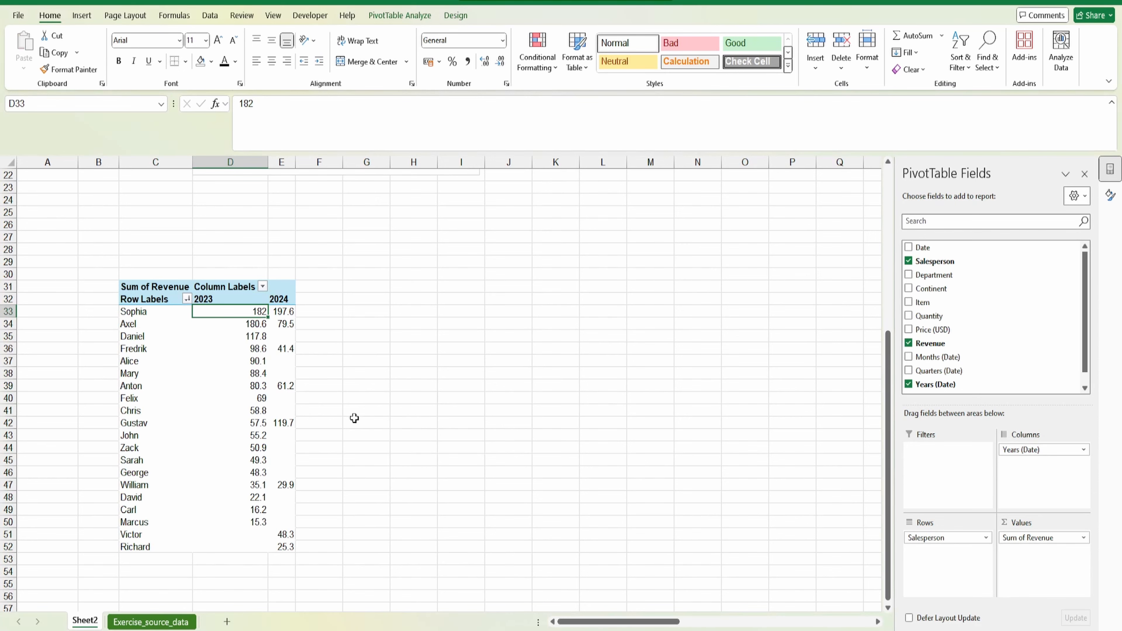
Format the PivotTable's revenue values as Number with 0 decimal places and the 1000 separator
scroll(340, 410, up, 1)
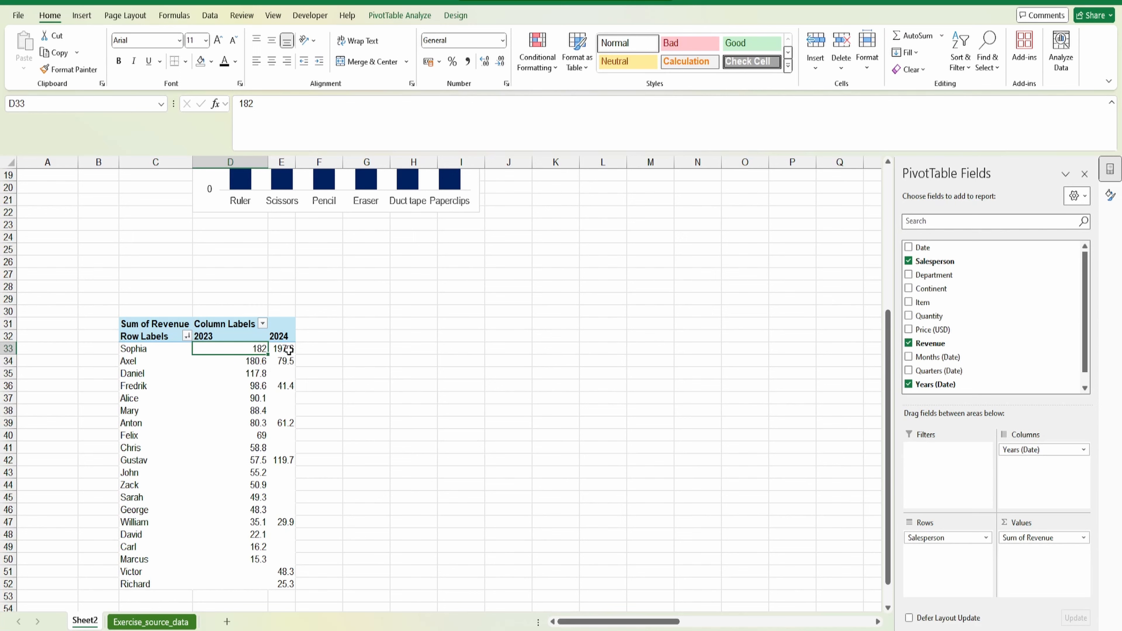
mouse_move(289, 349)
right_click(238, 347)
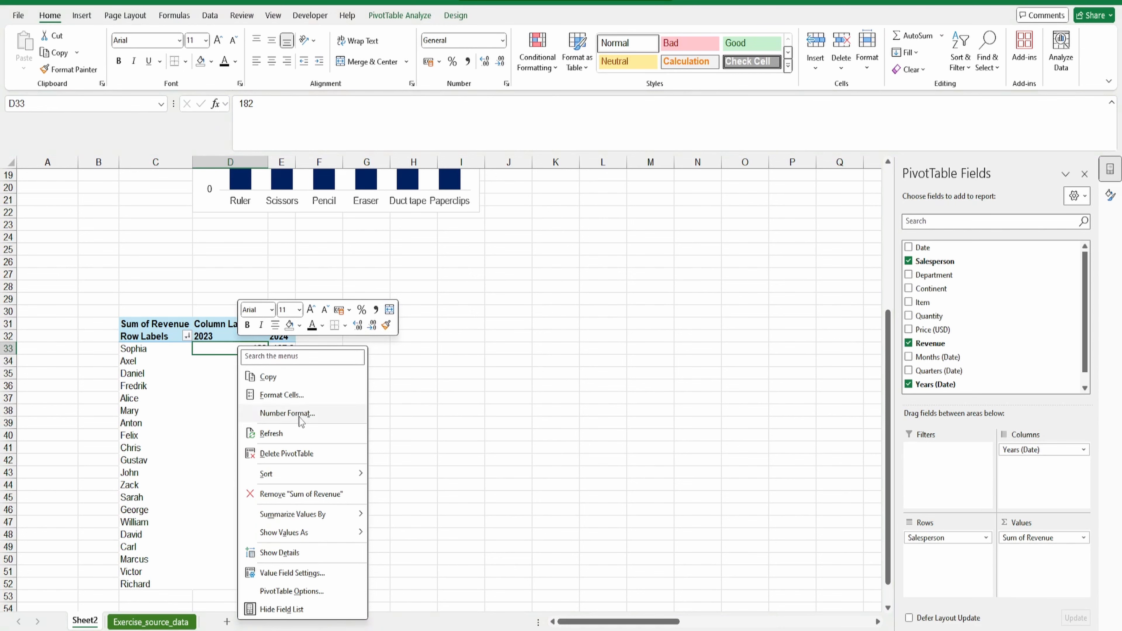
click(279, 414)
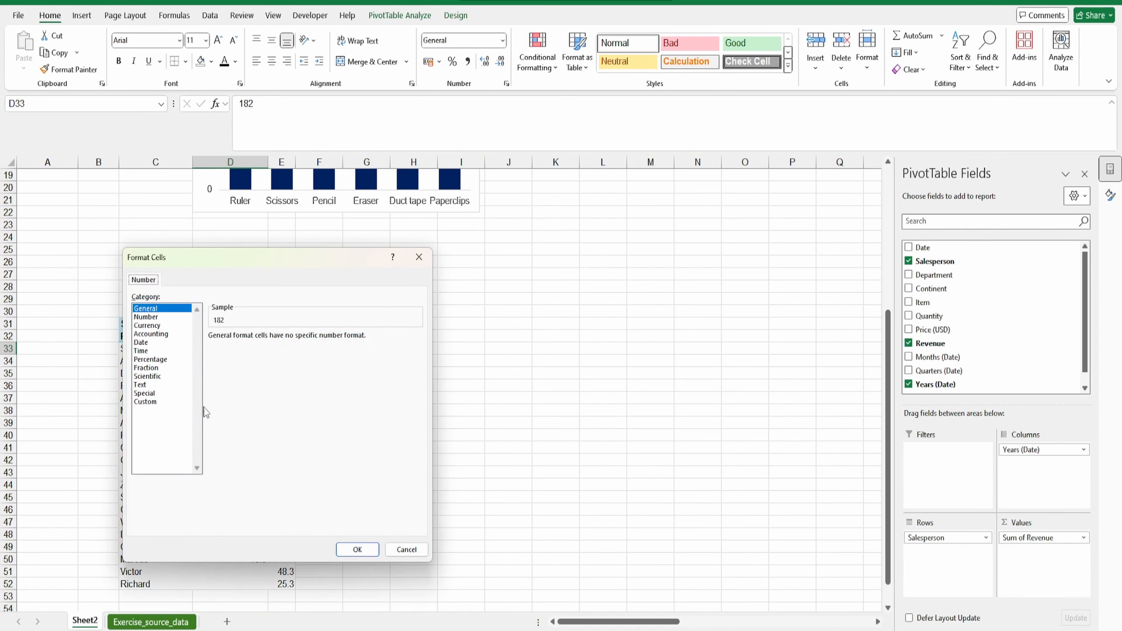
click(146, 317)
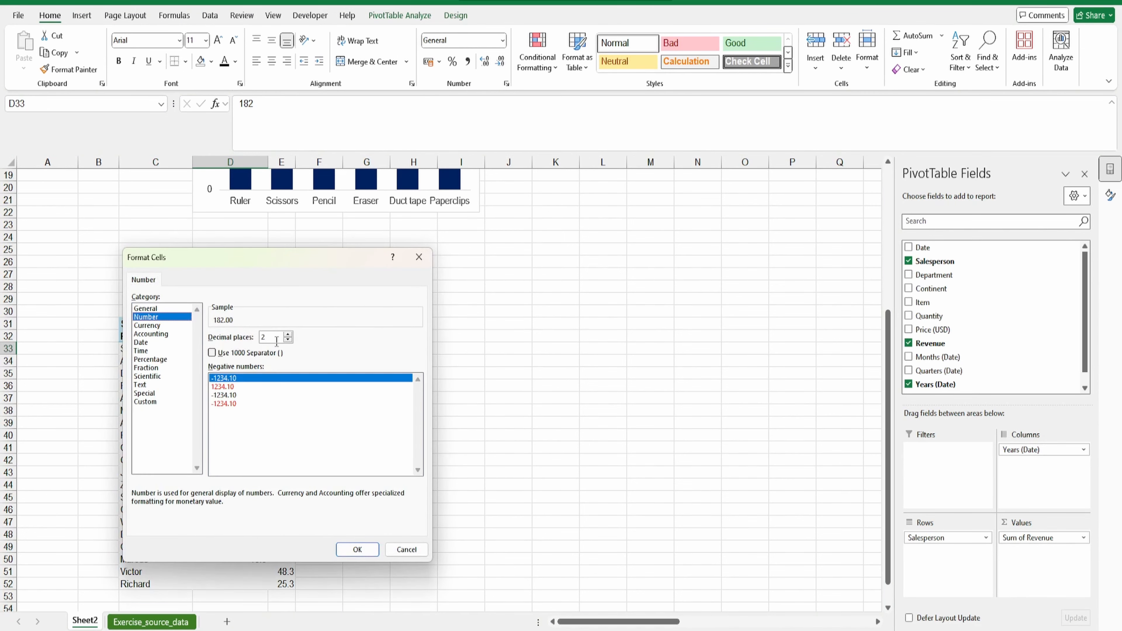
click(287, 340)
click(287, 340)
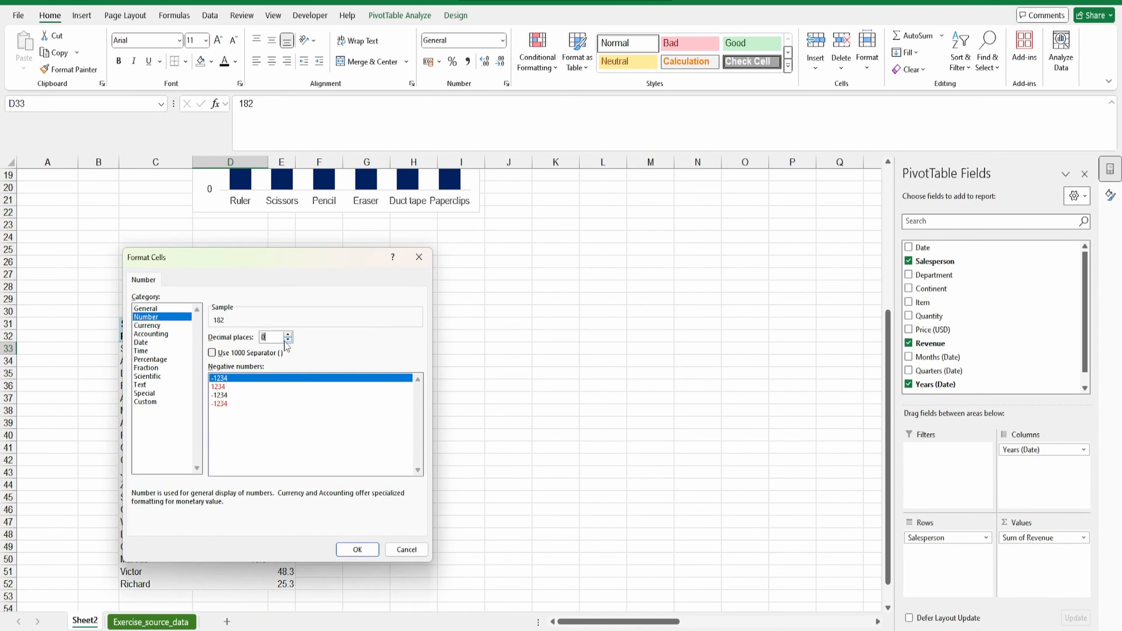
click(212, 353)
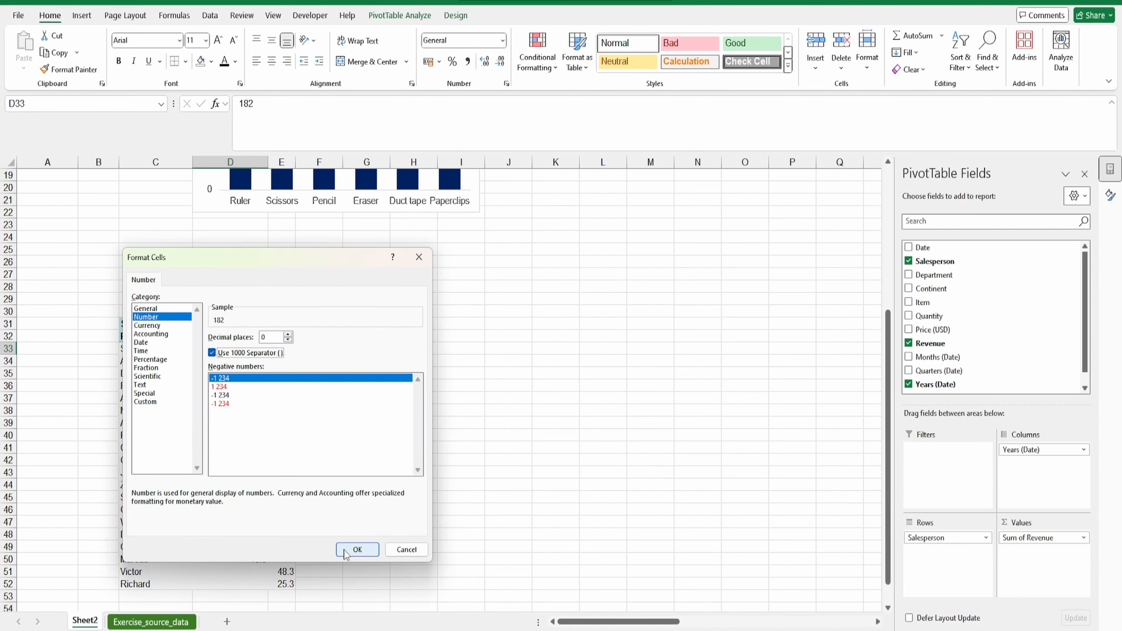
click(357, 549)
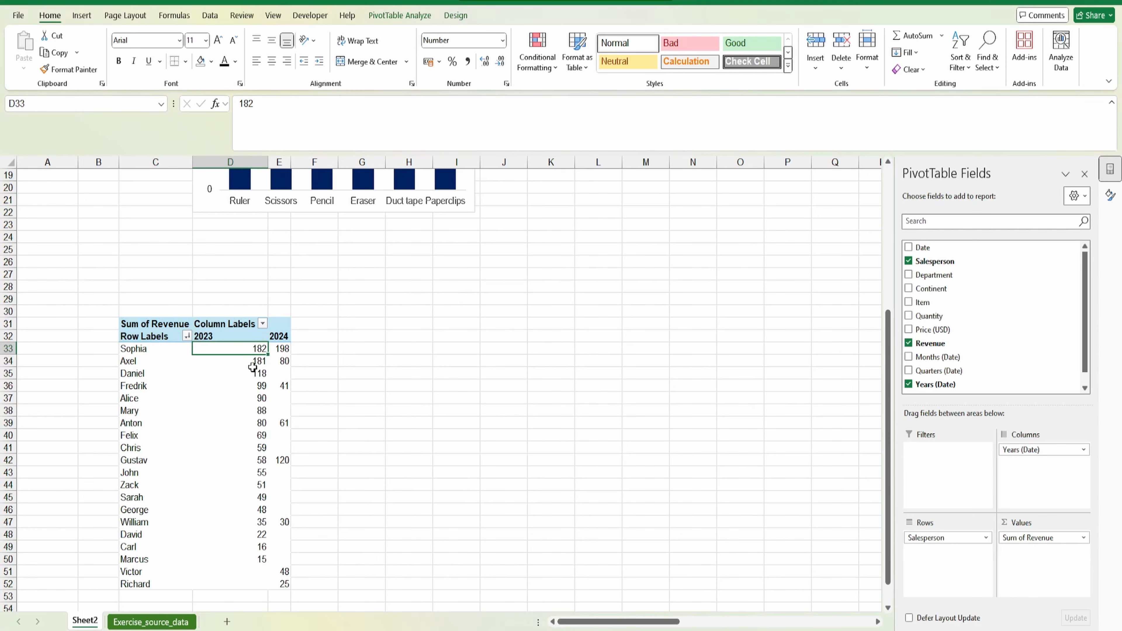
scroll(243, 357, down, 1)
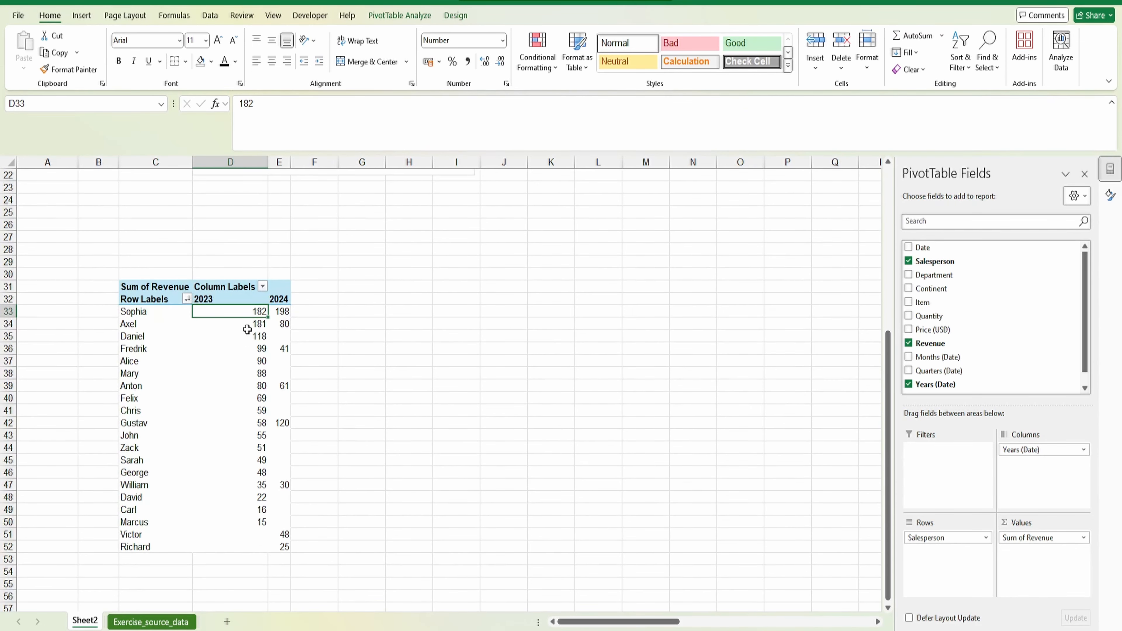
drag(250, 326, 256, 513)
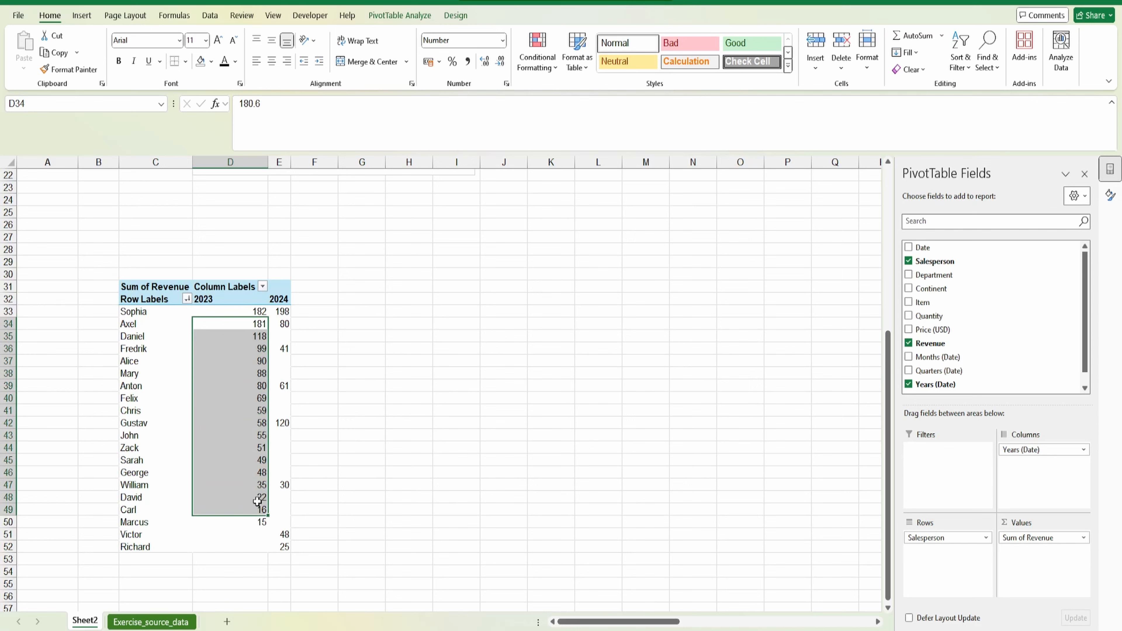
click(275, 347)
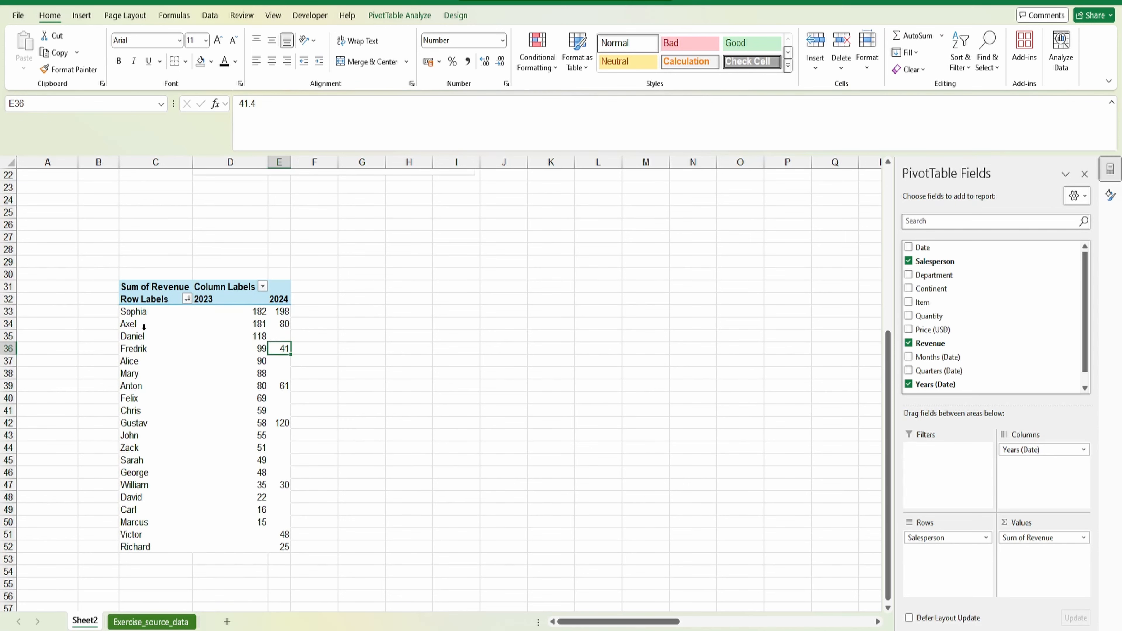
drag(297, 315, 318, 546)
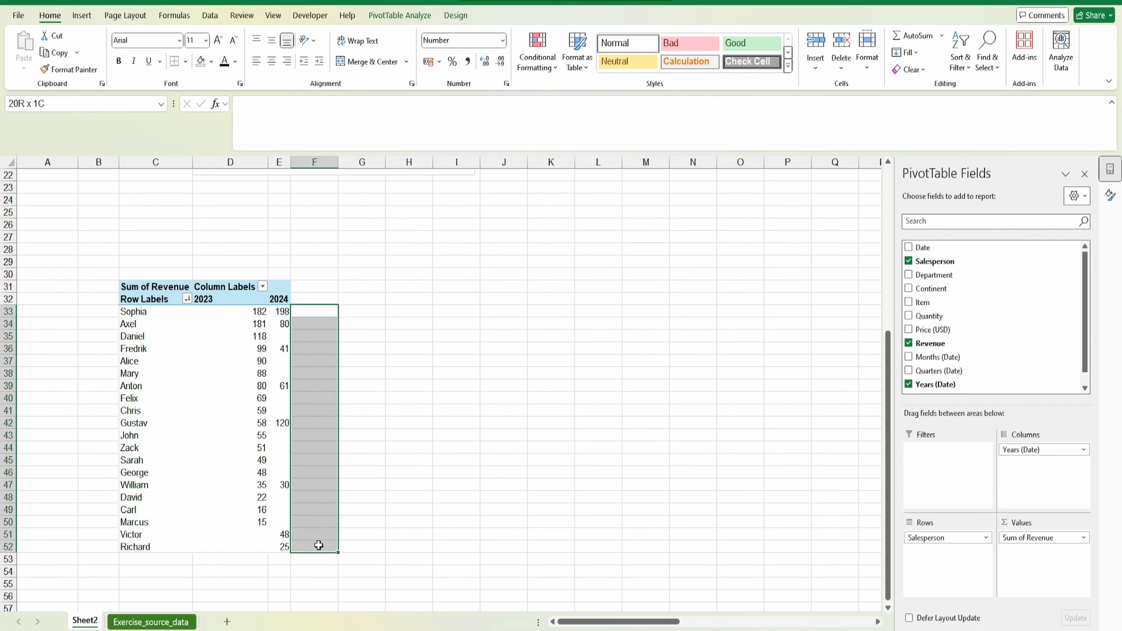
click(315, 532)
click(305, 476)
click(306, 486)
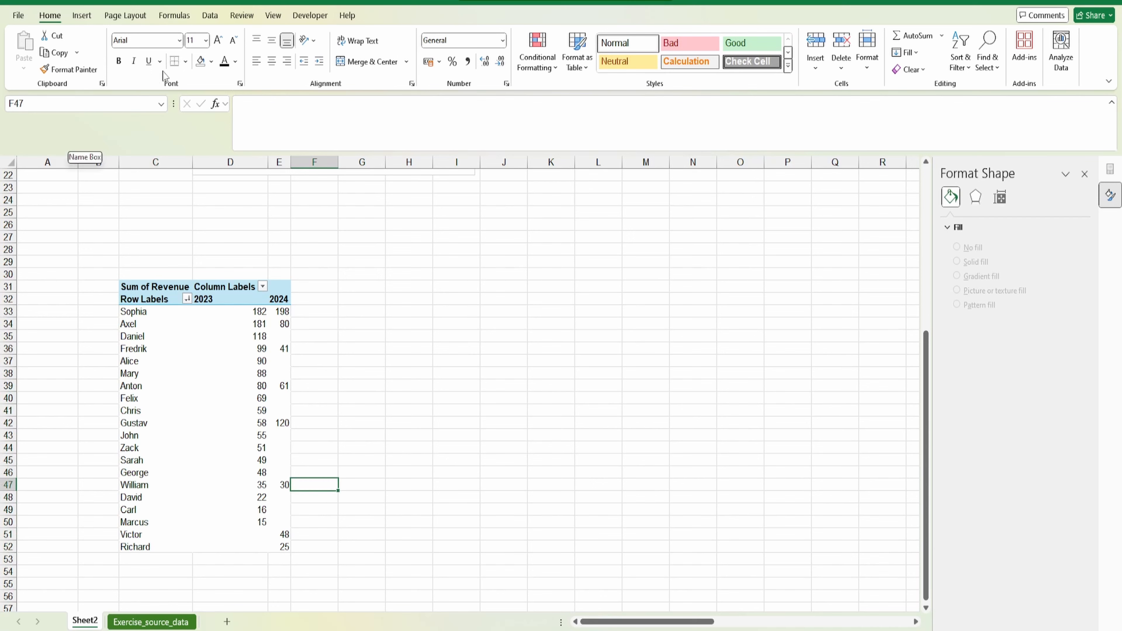
Turn on grand totals for rows only in the salesperson revenue PivotTable
click(230, 349)
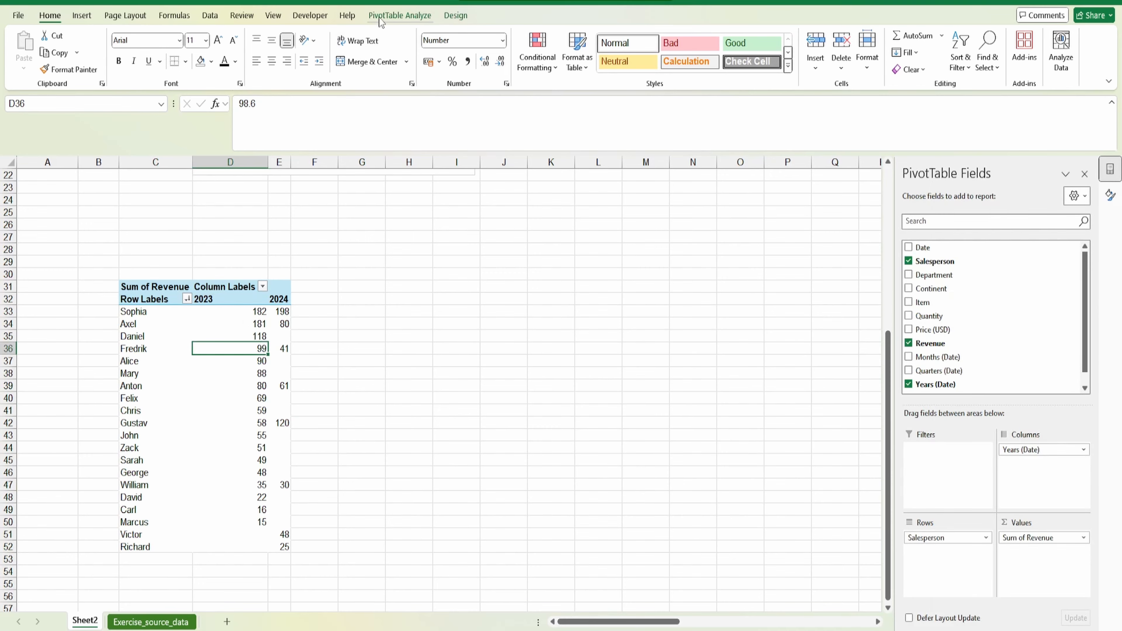
click(398, 15)
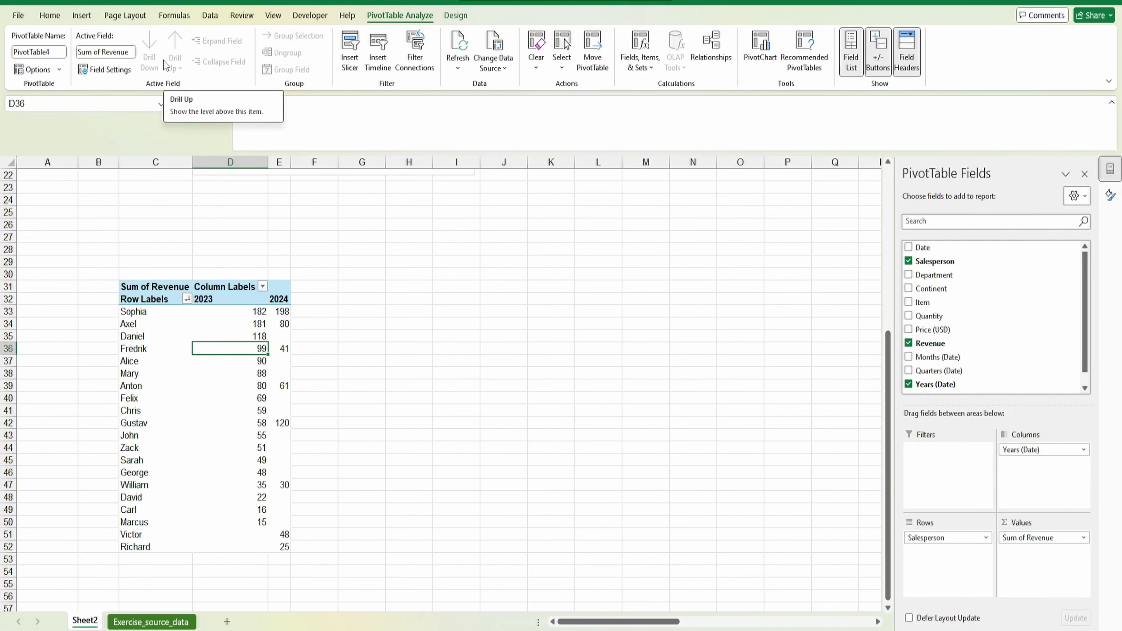
click(454, 16)
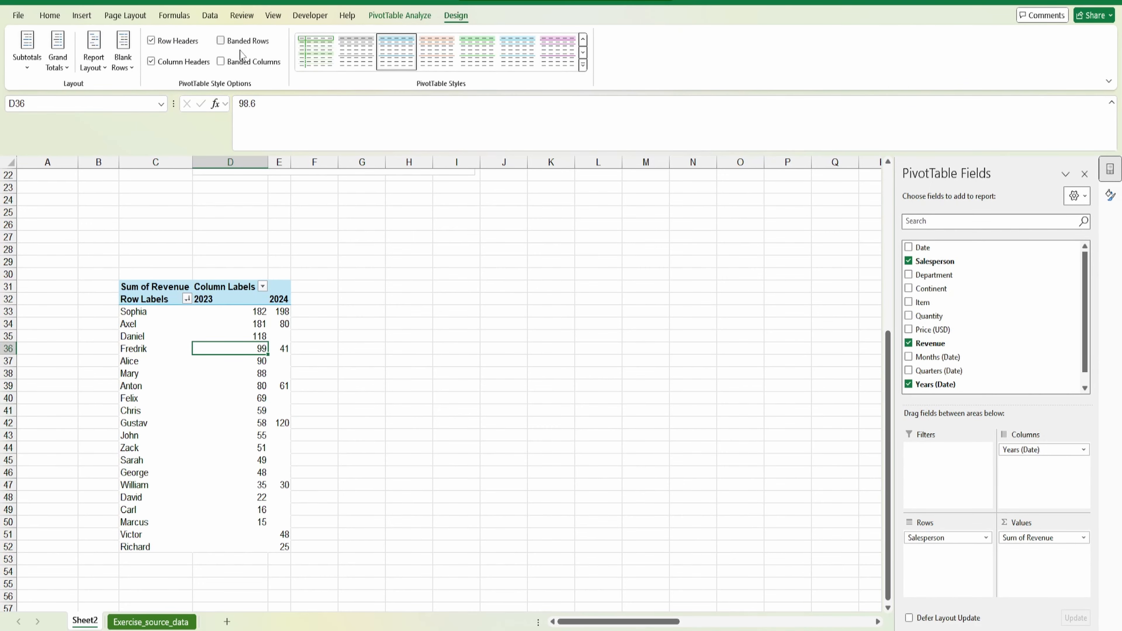
click(52, 67)
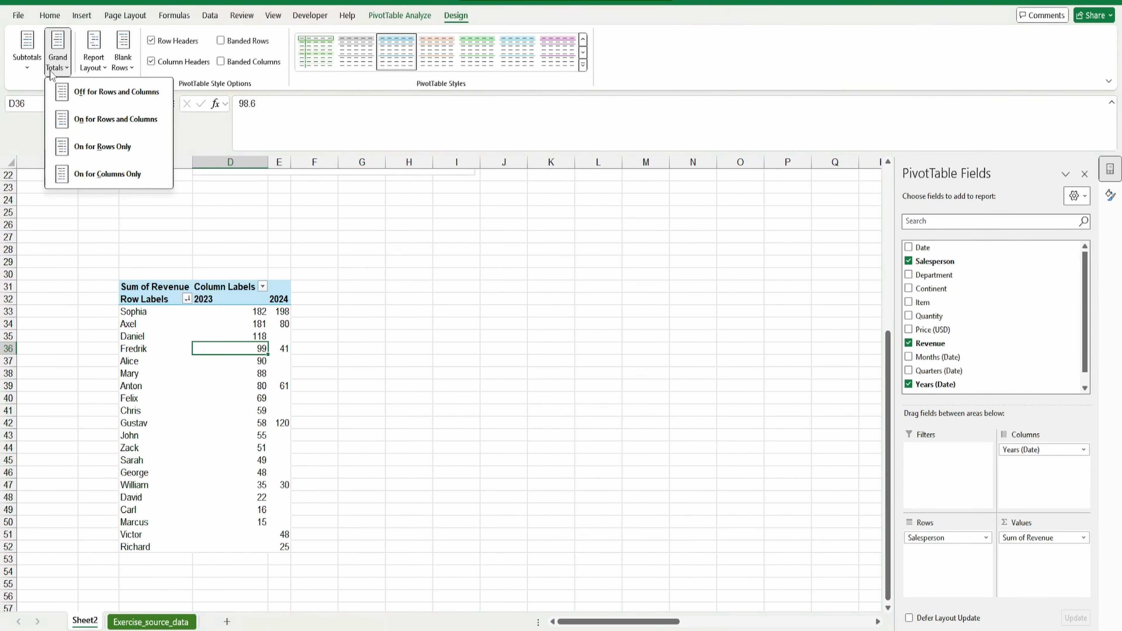
click(98, 146)
Examine the Grand Total and 2024 revenue figures of the individual salespeople, including the empty 2024 cells
click(324, 334)
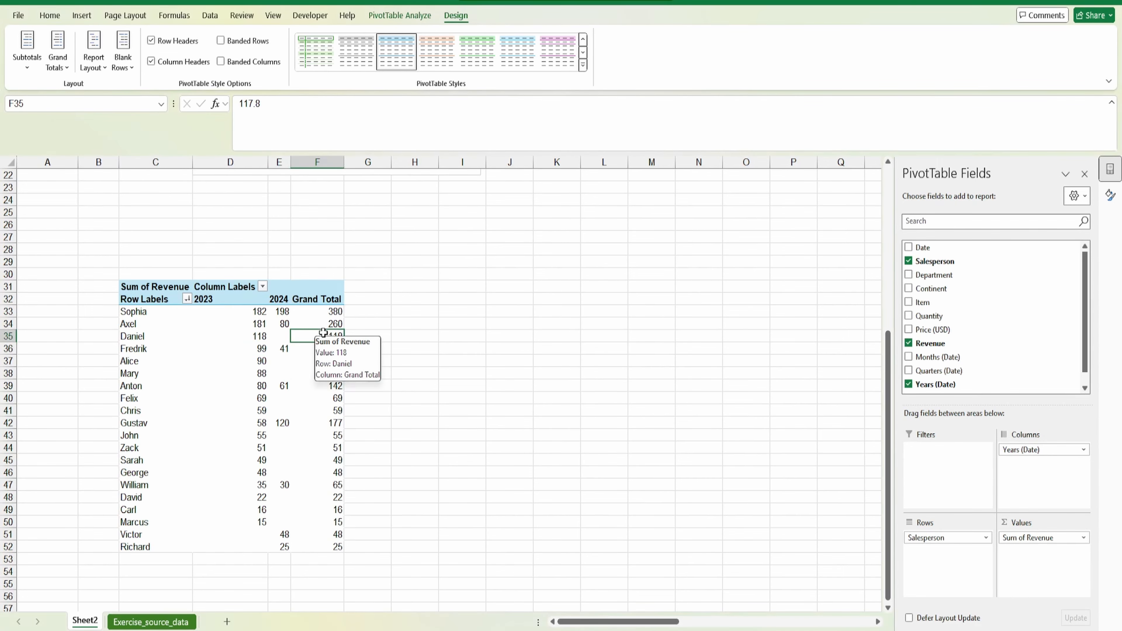
click(336, 397)
click(333, 424)
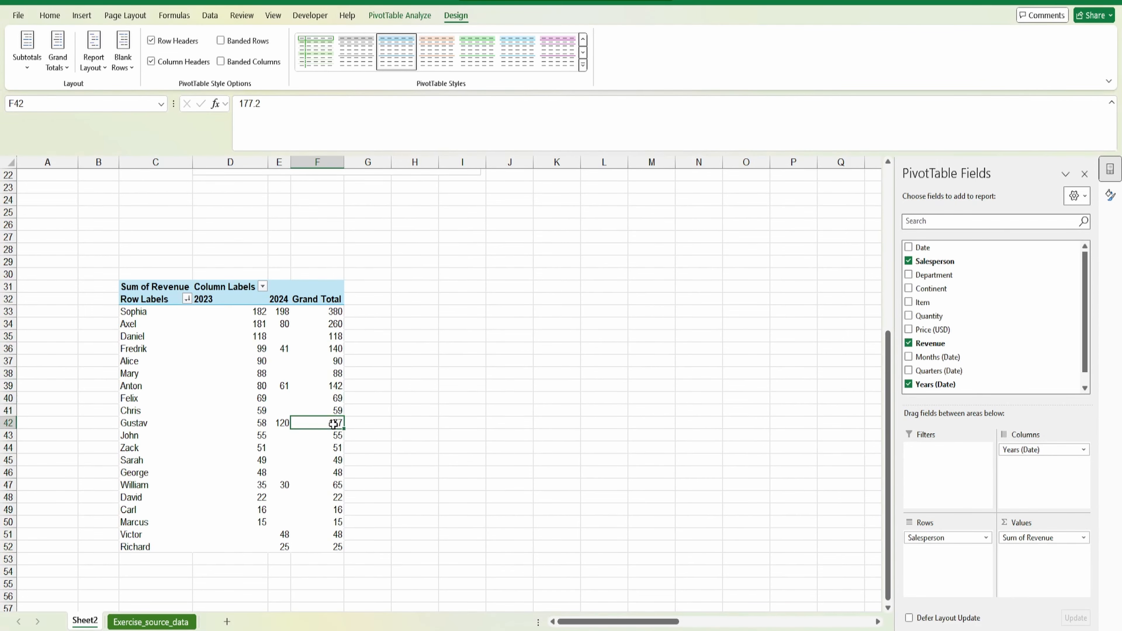
click(329, 448)
click(328, 462)
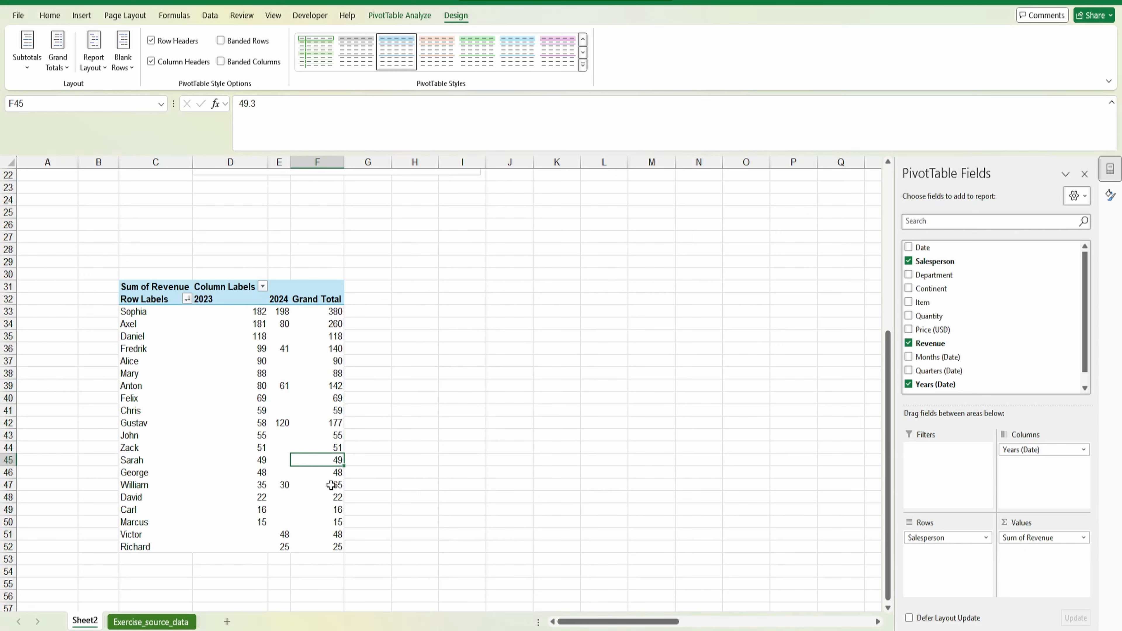
click(330, 475)
click(327, 513)
click(328, 545)
click(326, 488)
click(325, 372)
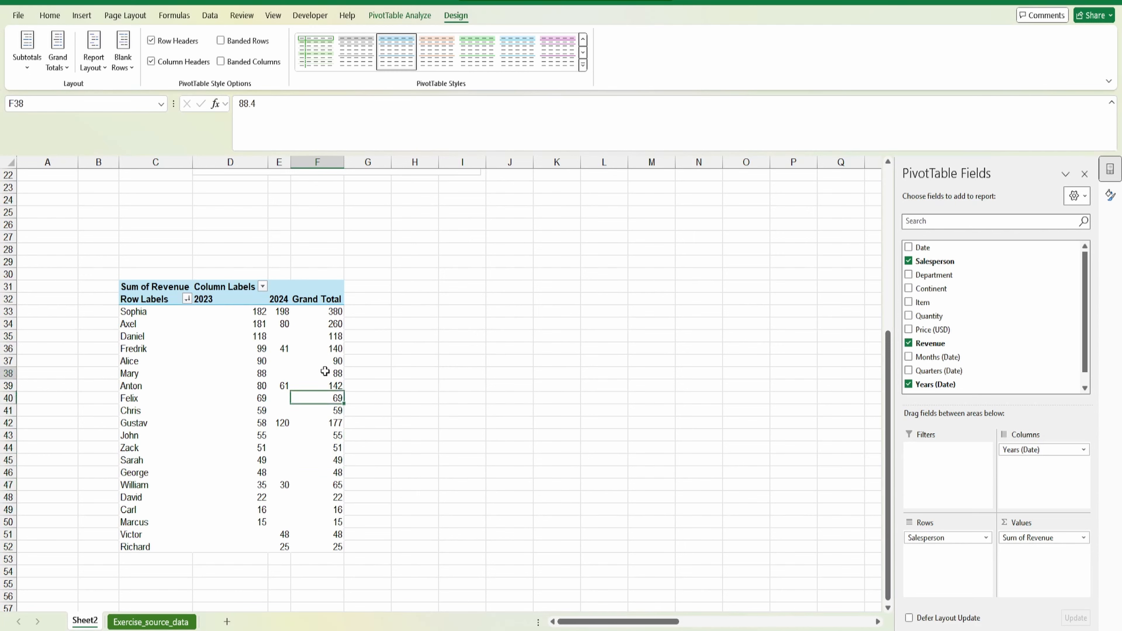
click(284, 315)
click(283, 332)
click(281, 361)
click(283, 370)
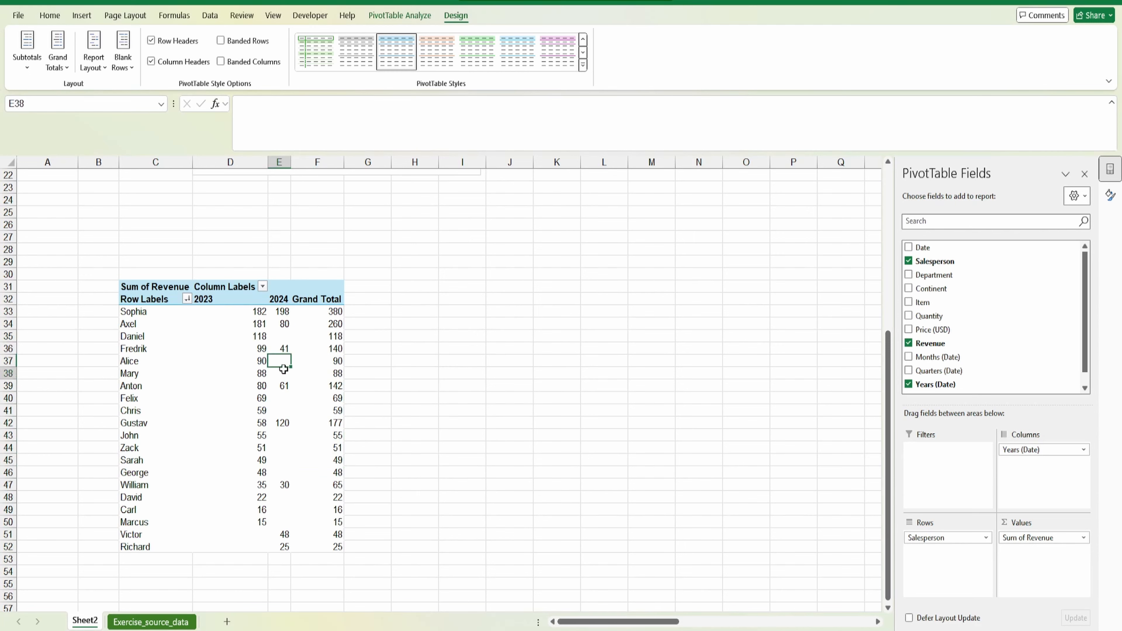
click(284, 358)
click(284, 334)
click(283, 369)
click(280, 360)
click(281, 399)
click(280, 447)
click(279, 471)
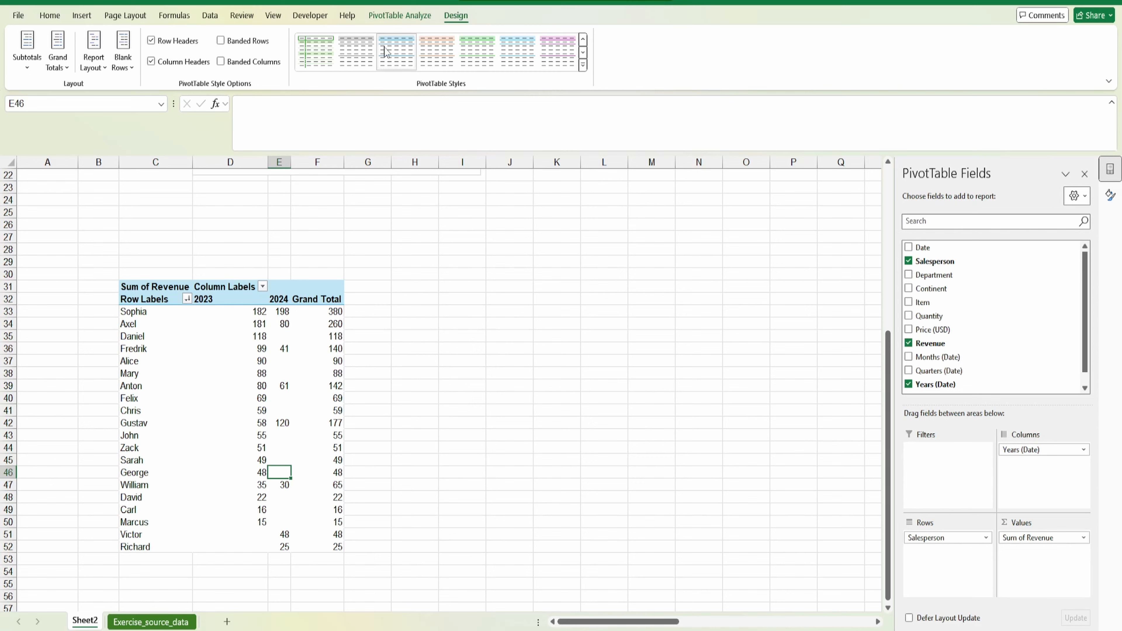
Insert a timeline for the Date field and place it beside the salesperson PivotTable
click(390, 17)
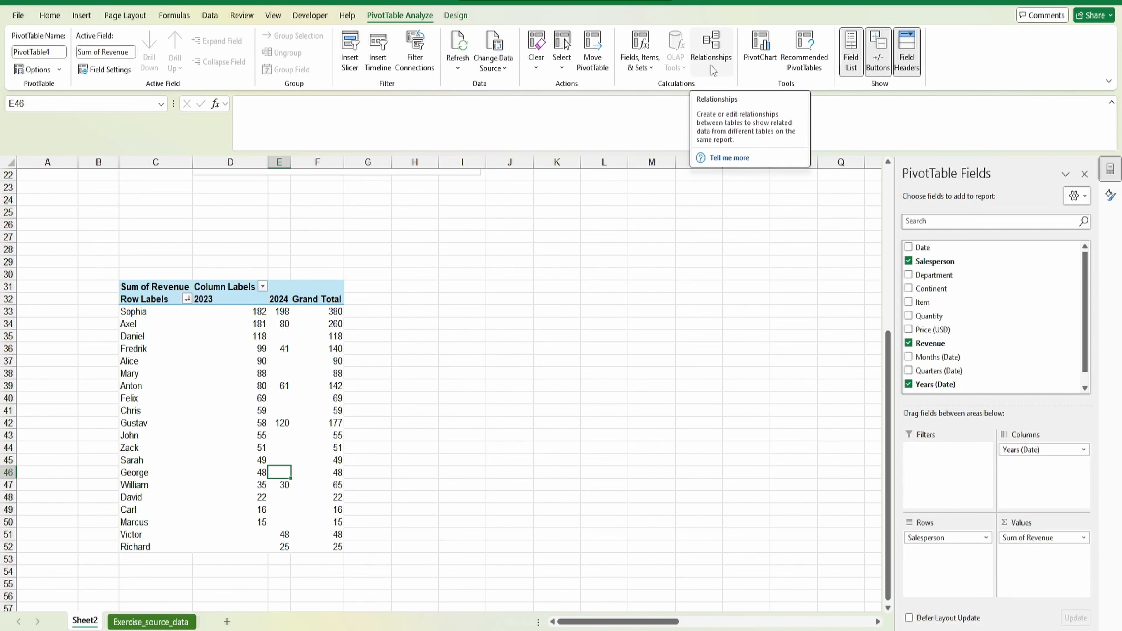
click(377, 56)
click(500, 290)
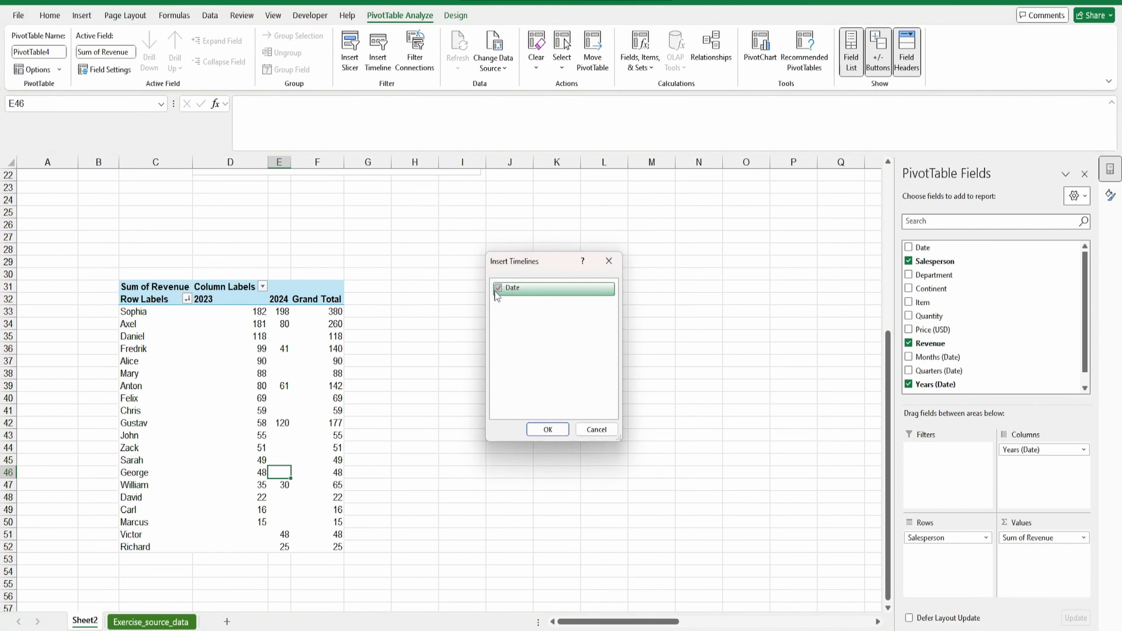
click(547, 429)
drag(488, 357, 541, 289)
Remove Years (Date) from the PivotTable's columns and move the Date timeline closer to the table
click(264, 336)
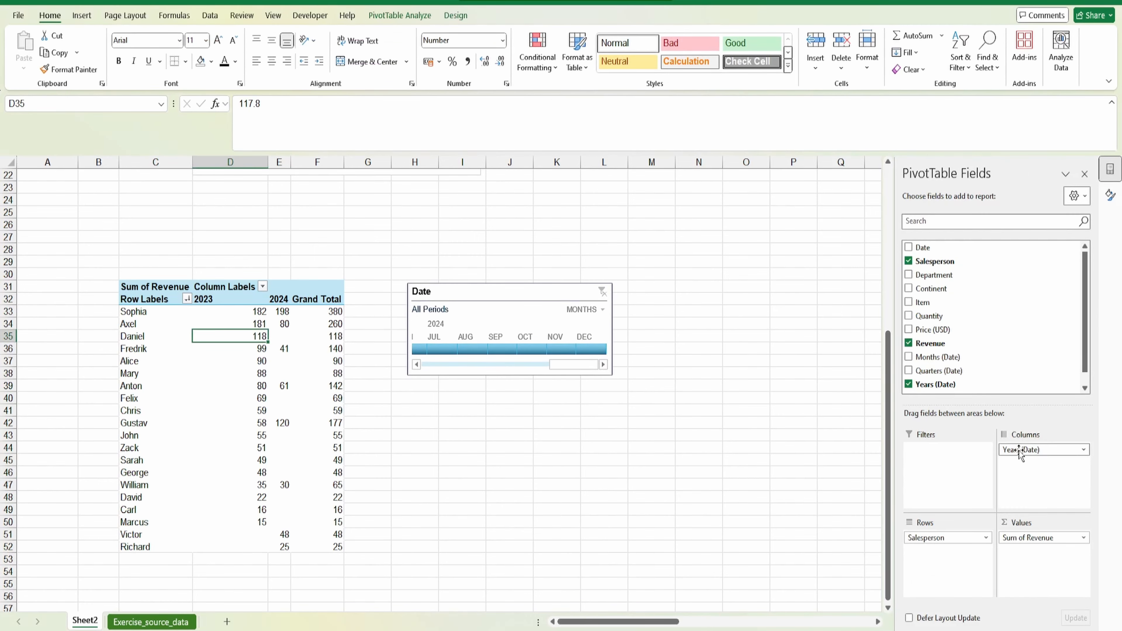
drag(1019, 452, 691, 447)
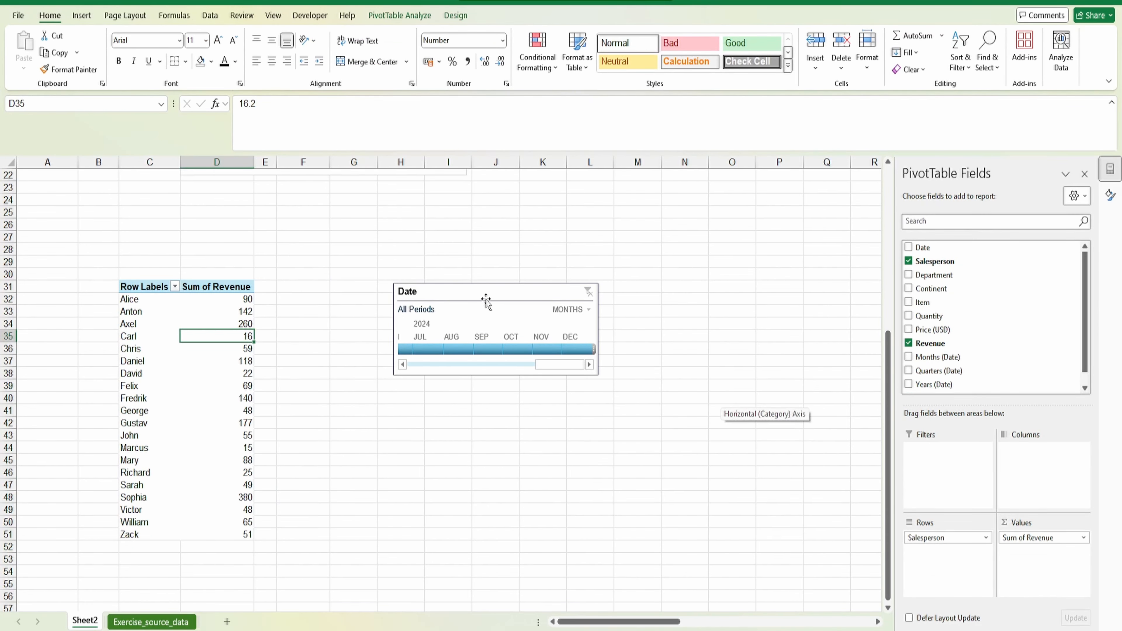
drag(485, 300, 439, 277)
Sort the salespeople by their revenue from largest to smallest
right_click(240, 300)
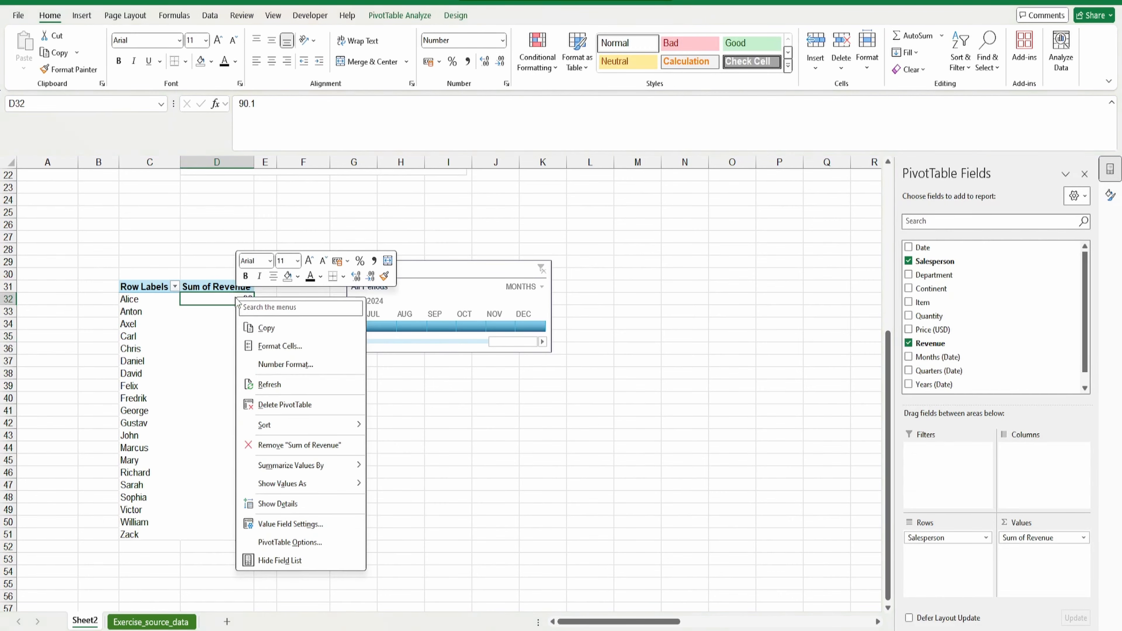
mouse_move(336, 425)
click(398, 443)
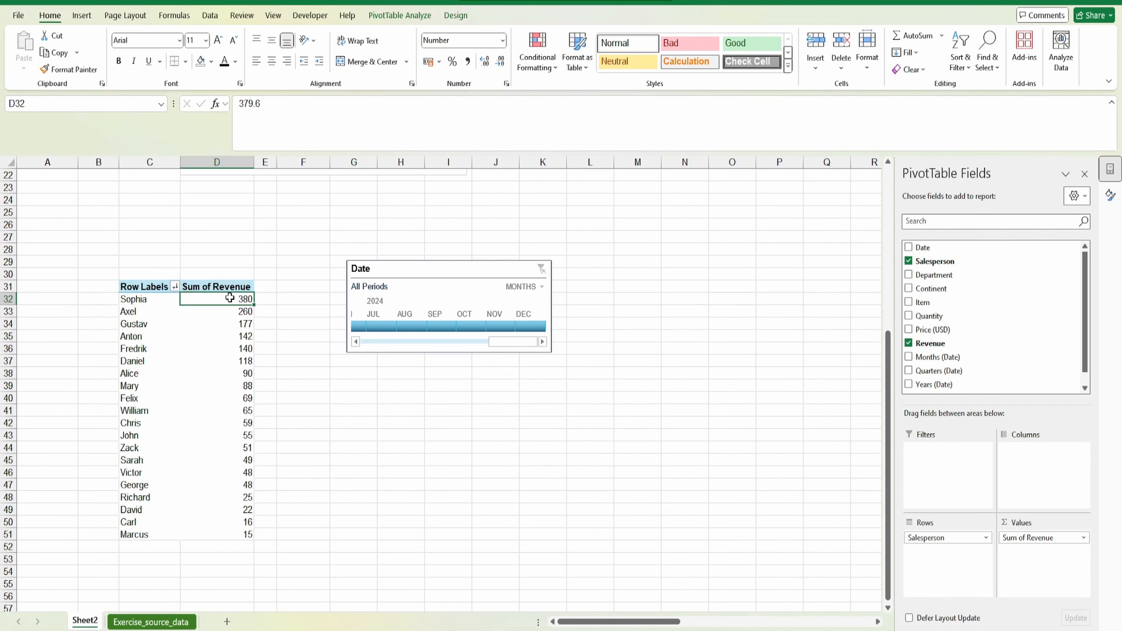
Rename the value column header in D31 to Revenue
click(208, 286)
click(269, 103)
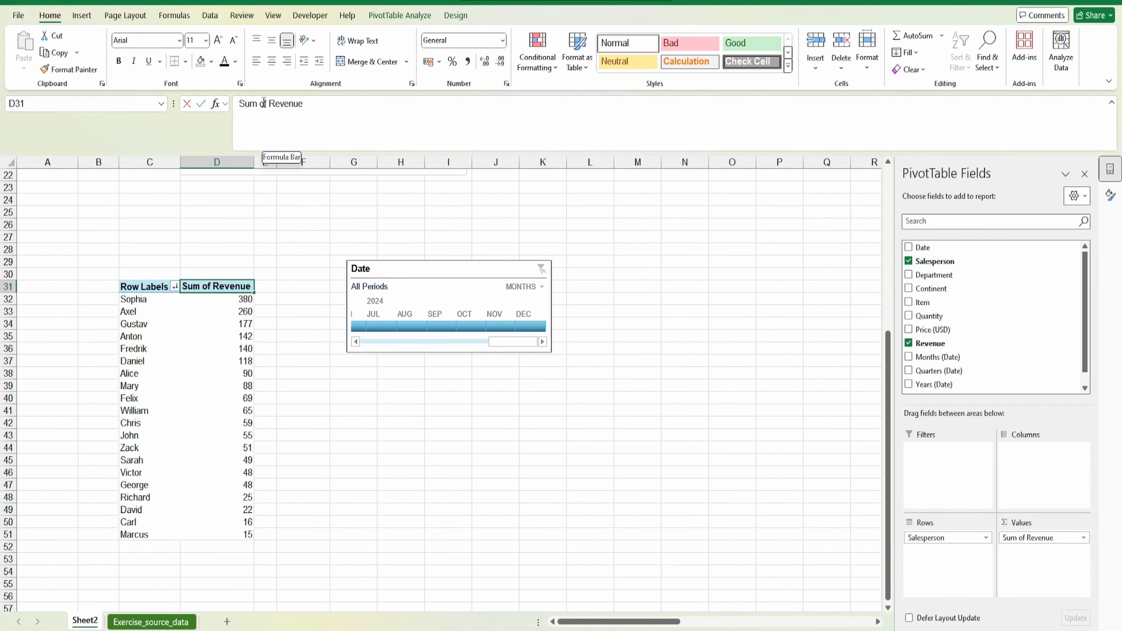
drag(269, 103, 238, 103)
key(BackSpace)
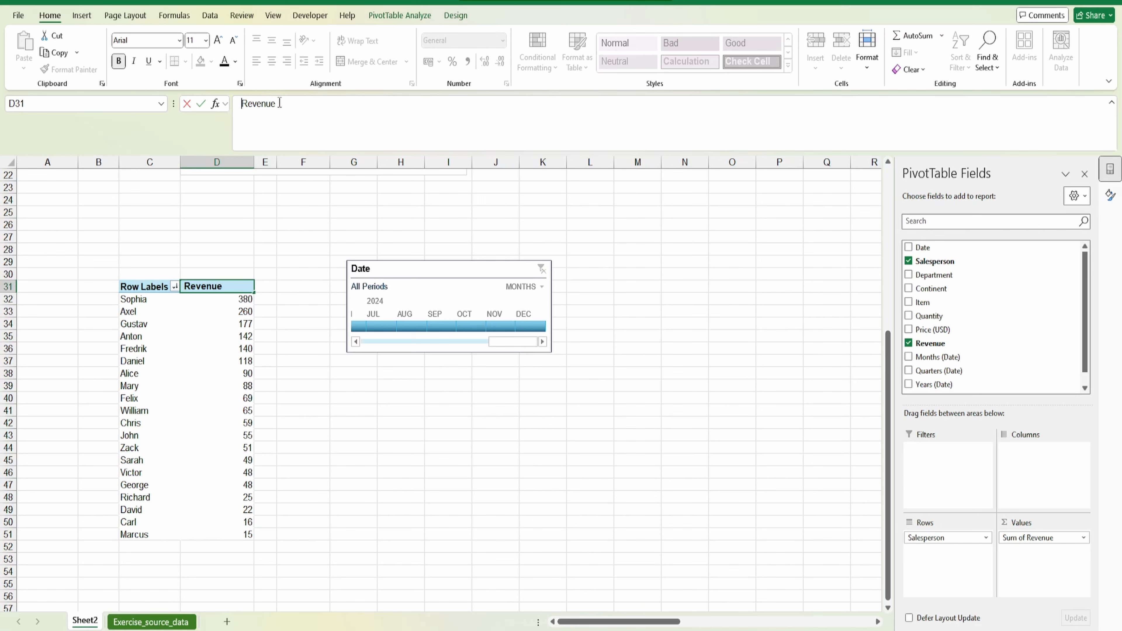
key(Return)
click(562, 354)
key(Return)
click(235, 350)
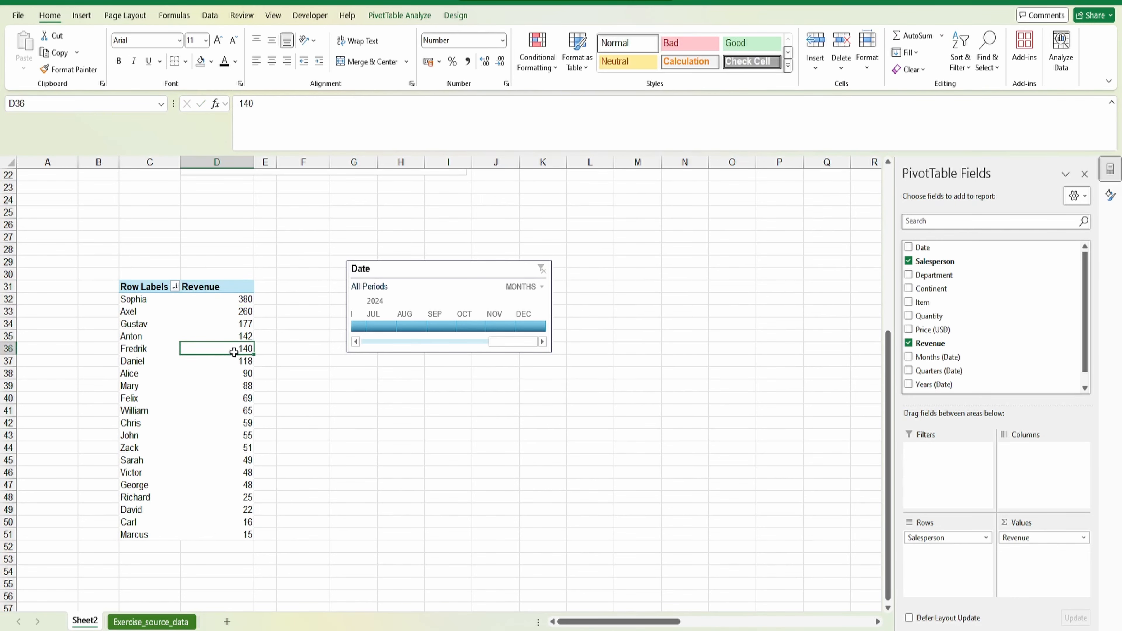
Set the Date timeline's time level to years
drag(498, 343, 370, 343)
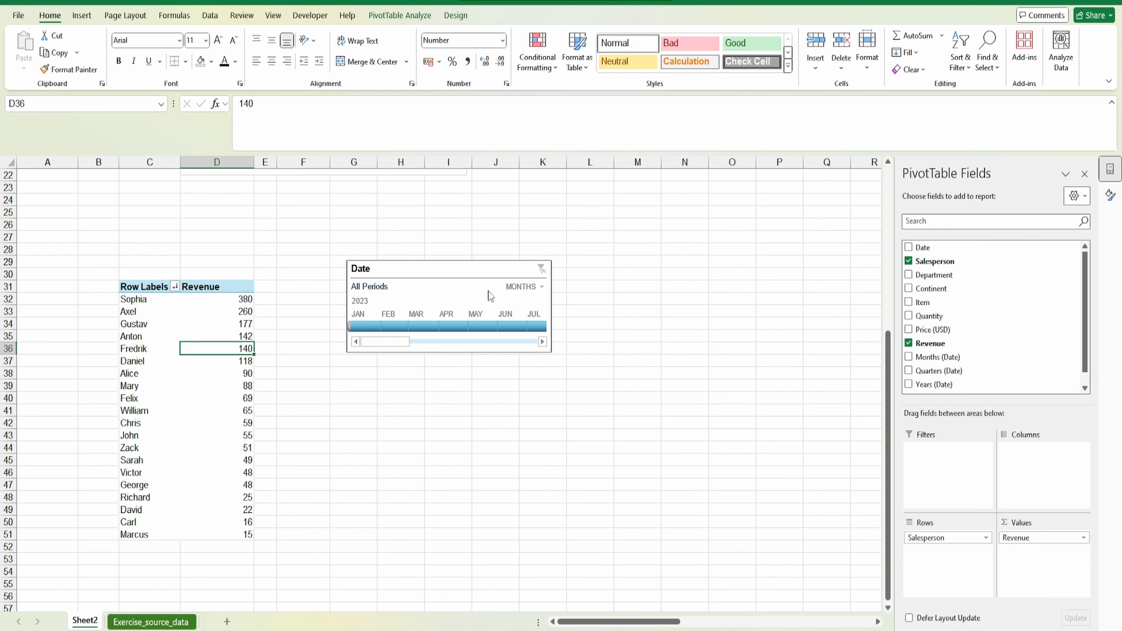
click(533, 288)
click(539, 304)
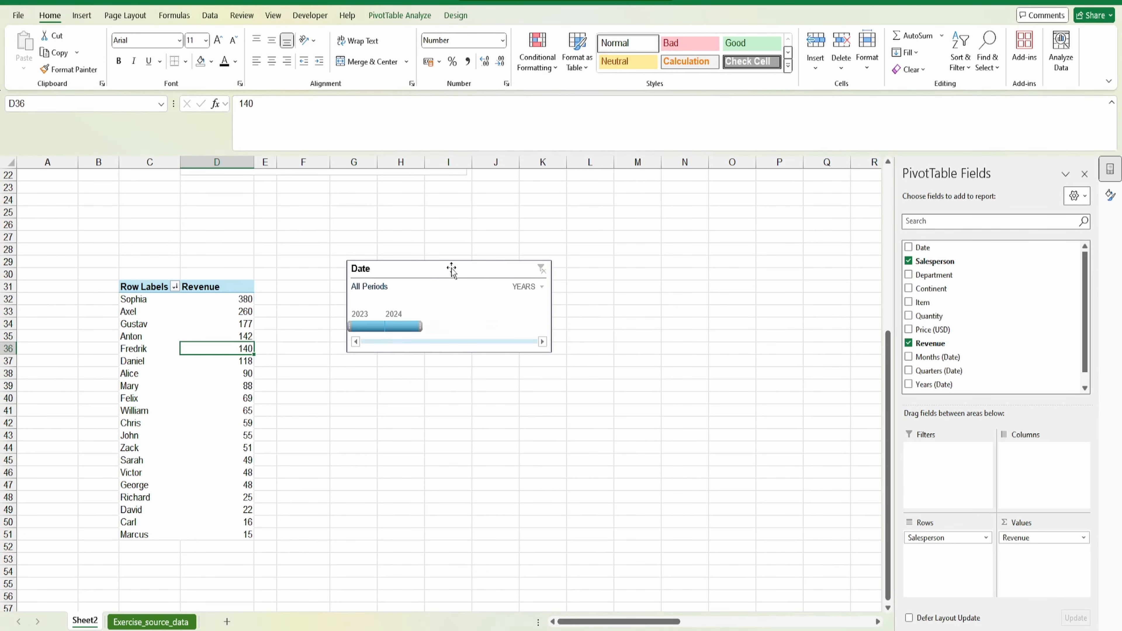
Move the Date timeline right next to the PivotTable and filter it to 2023 only
drag(445, 267, 359, 288)
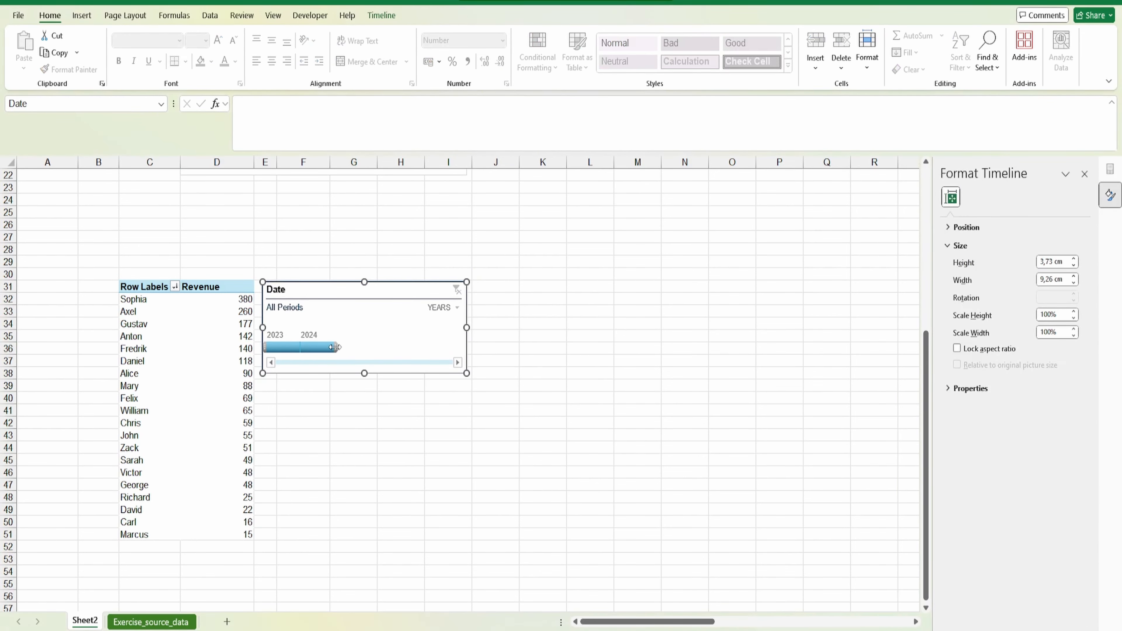
drag(335, 347, 300, 349)
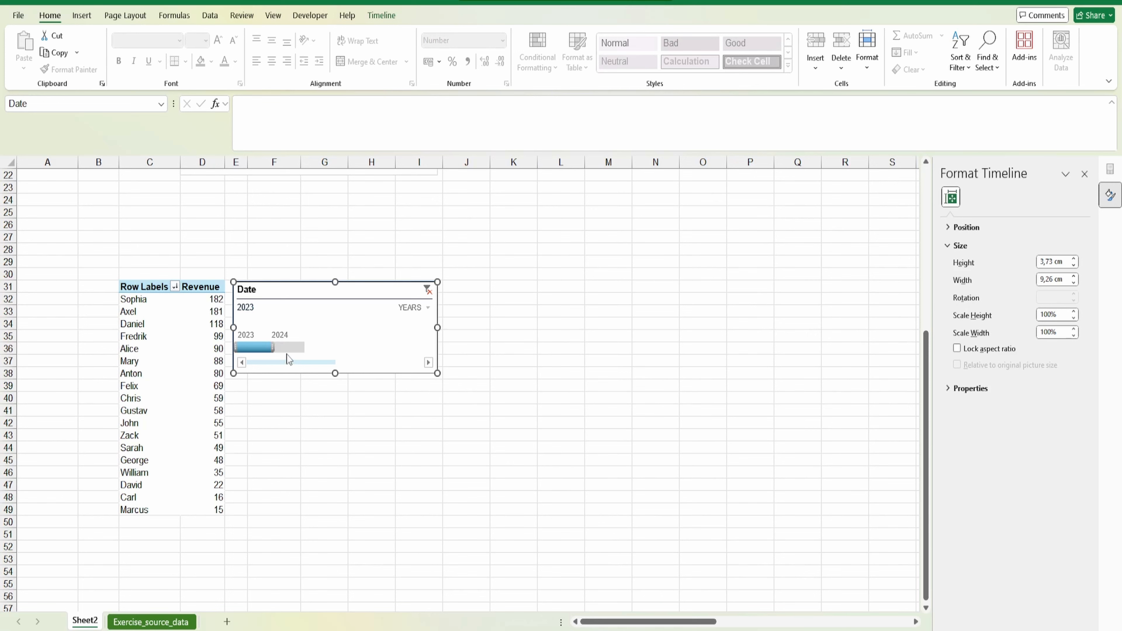
drag(324, 294, 319, 294)
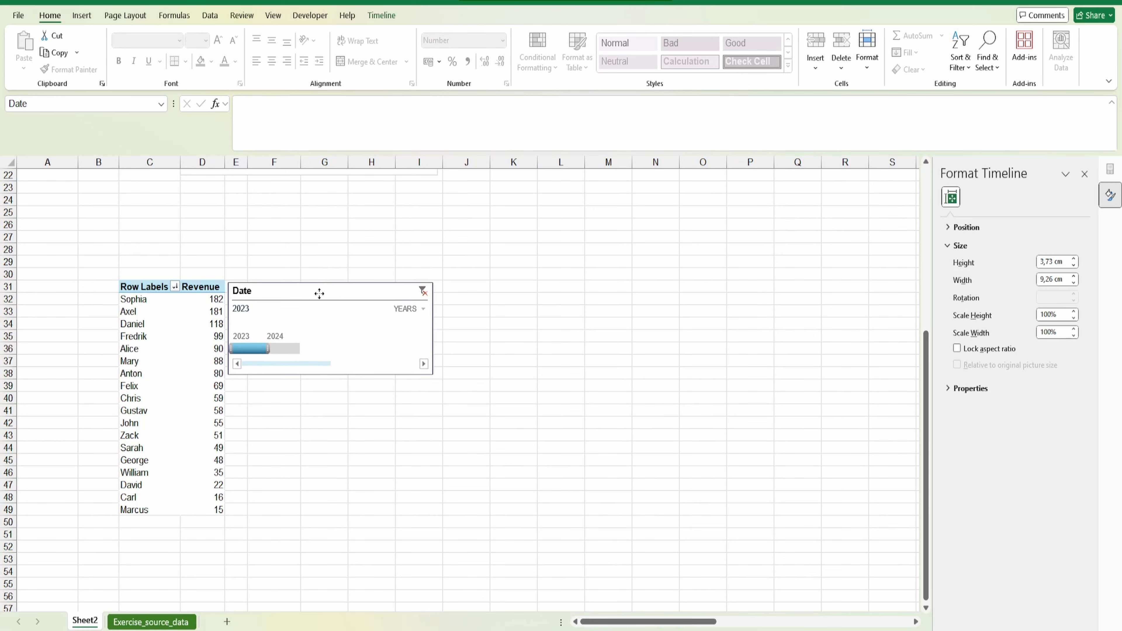